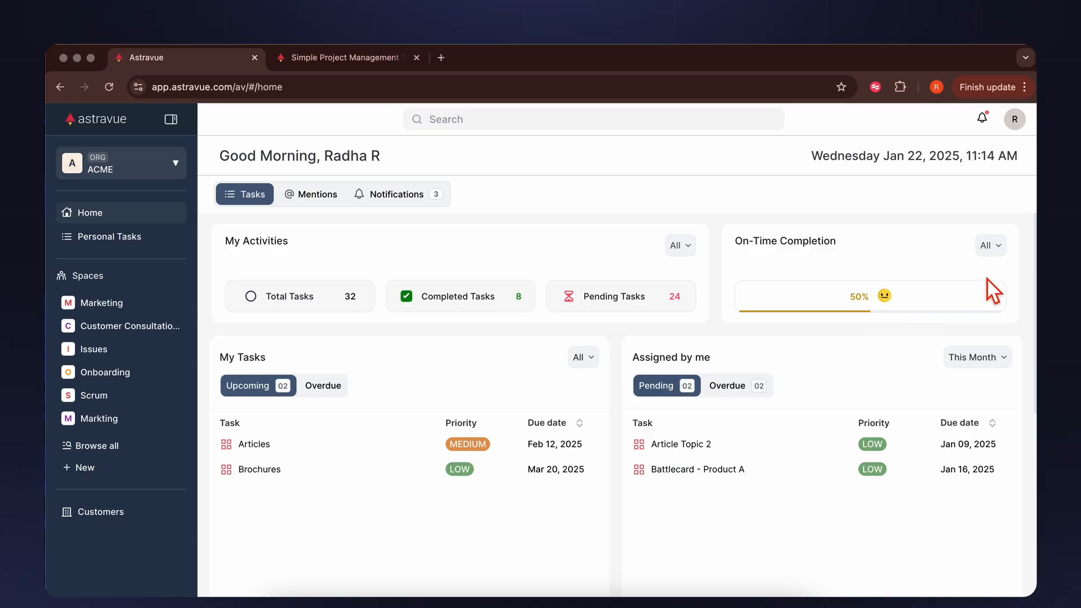
# List the overdue items under My Tasks for the period All and look through them
pyautogui.scroll(-2, 590, 513)
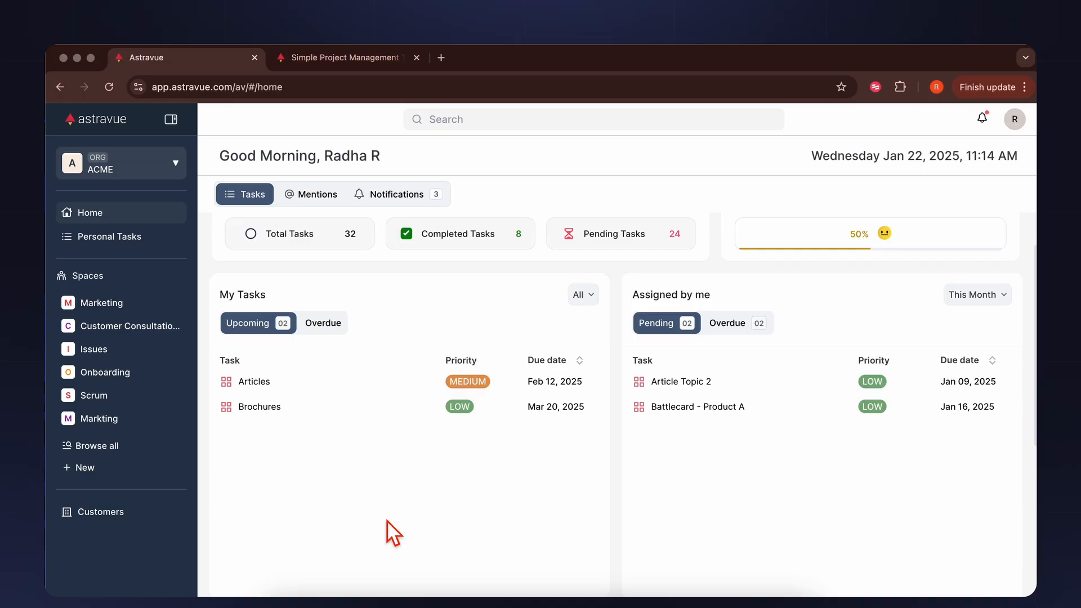
pyautogui.click(320, 322)
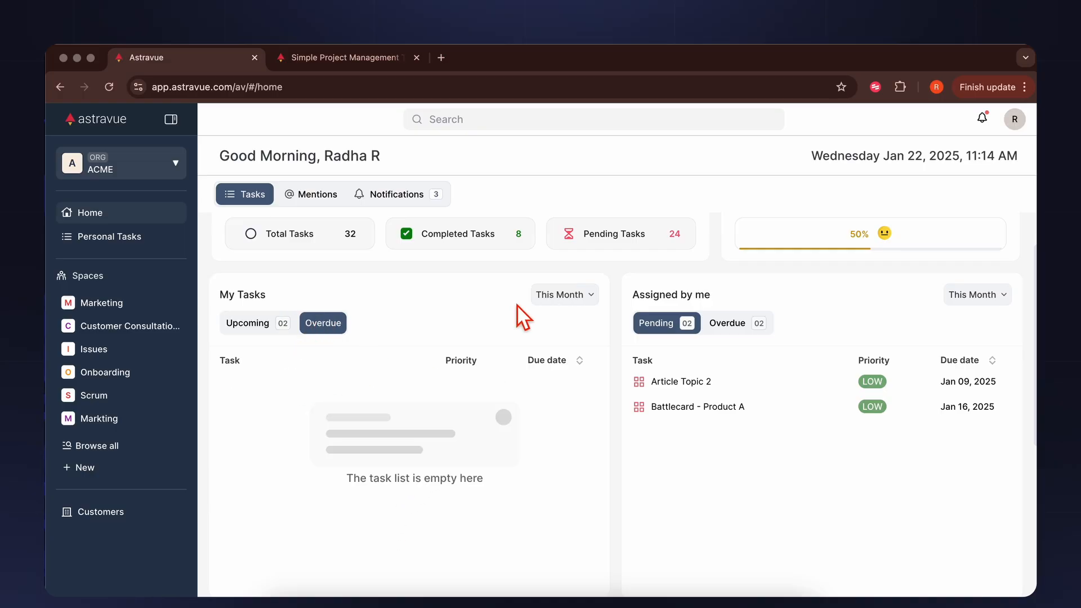
pyautogui.click(550, 306)
pyautogui.click(554, 336)
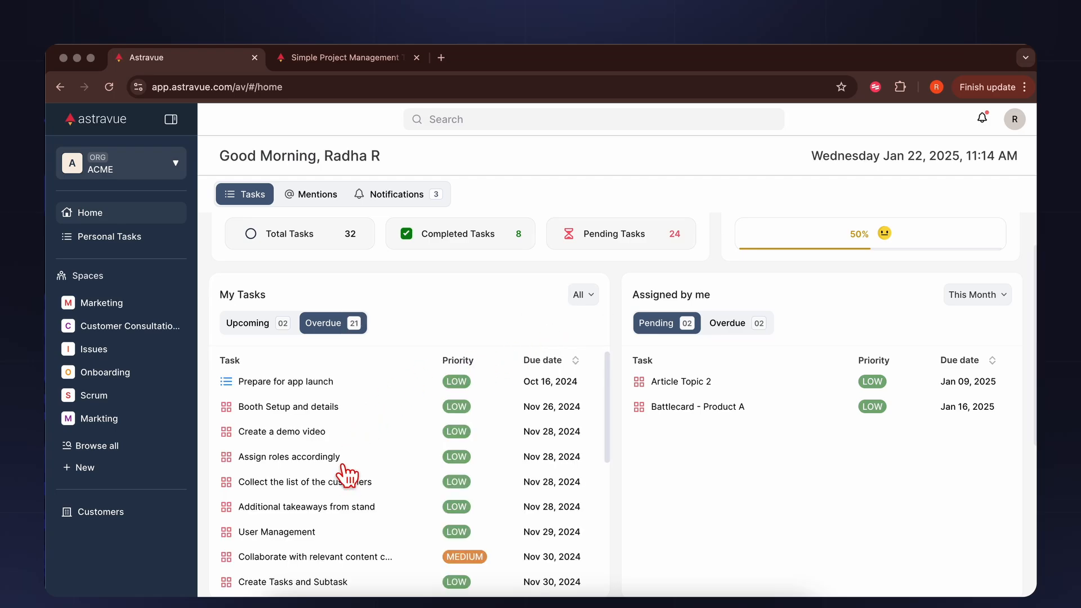
pyautogui.scroll(-8, 345, 469)
pyautogui.scroll(8, 353, 482)
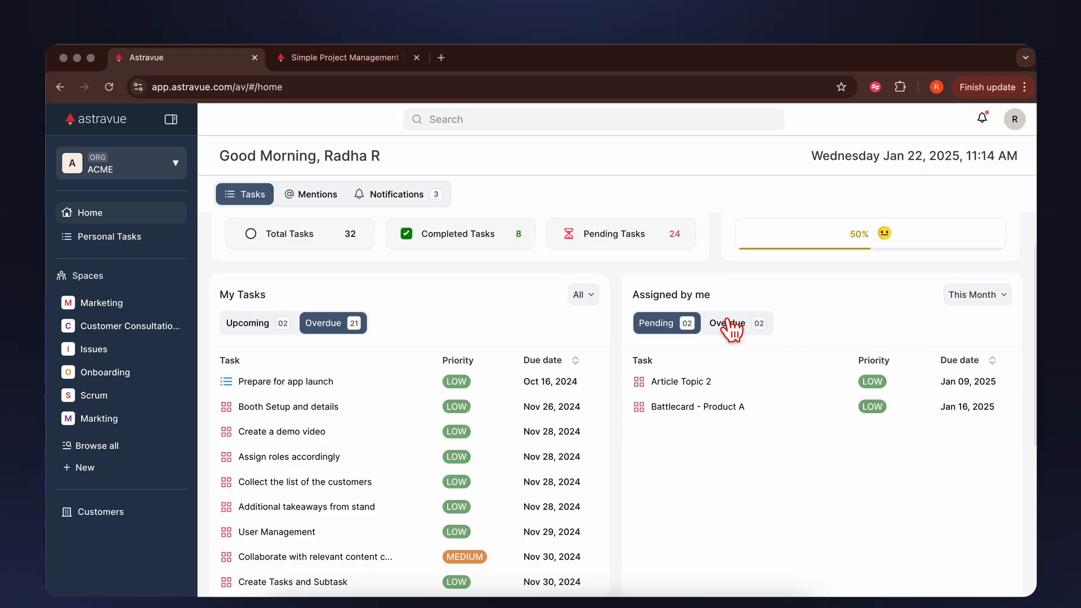
# Check the period options for Assigned by me, and view the Time Log as bar chart, doughnut chart and table
pyautogui.click(976, 295)
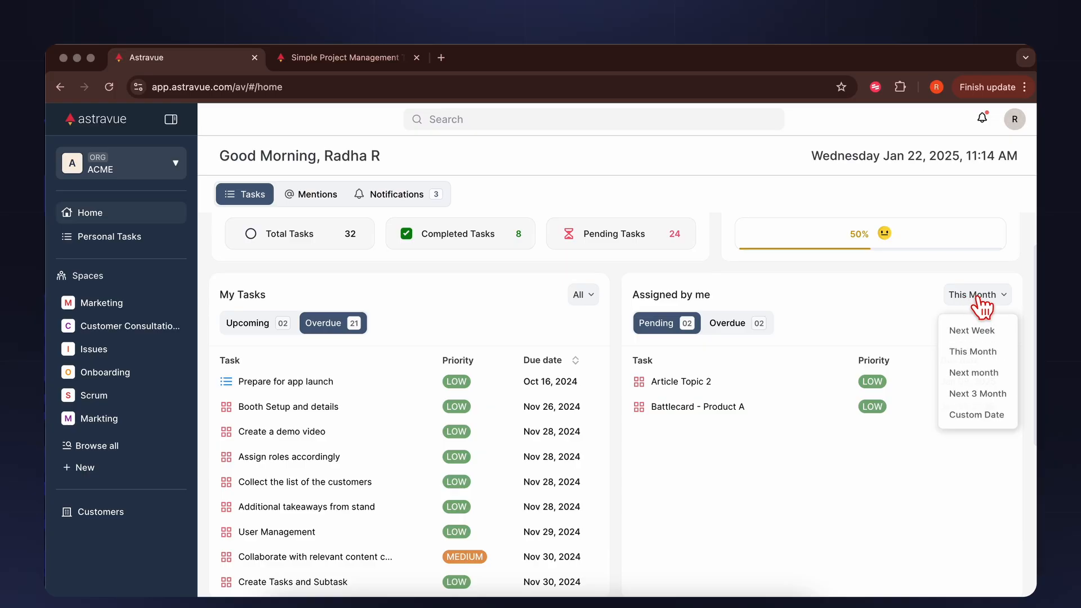
pyautogui.scroll(-5, 654, 369)
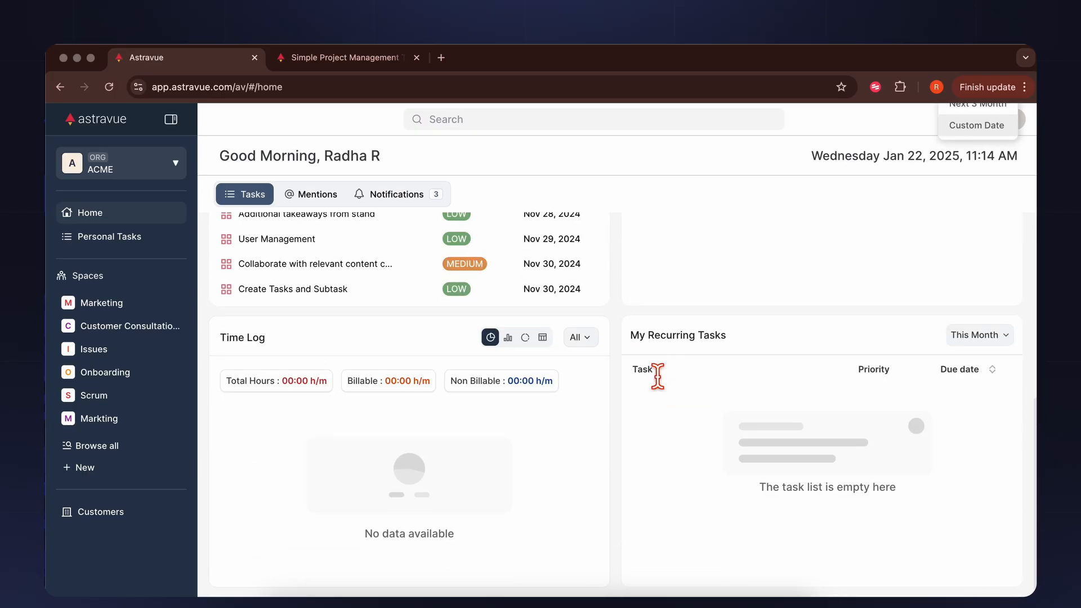
pyautogui.click(508, 338)
pyautogui.click(525, 337)
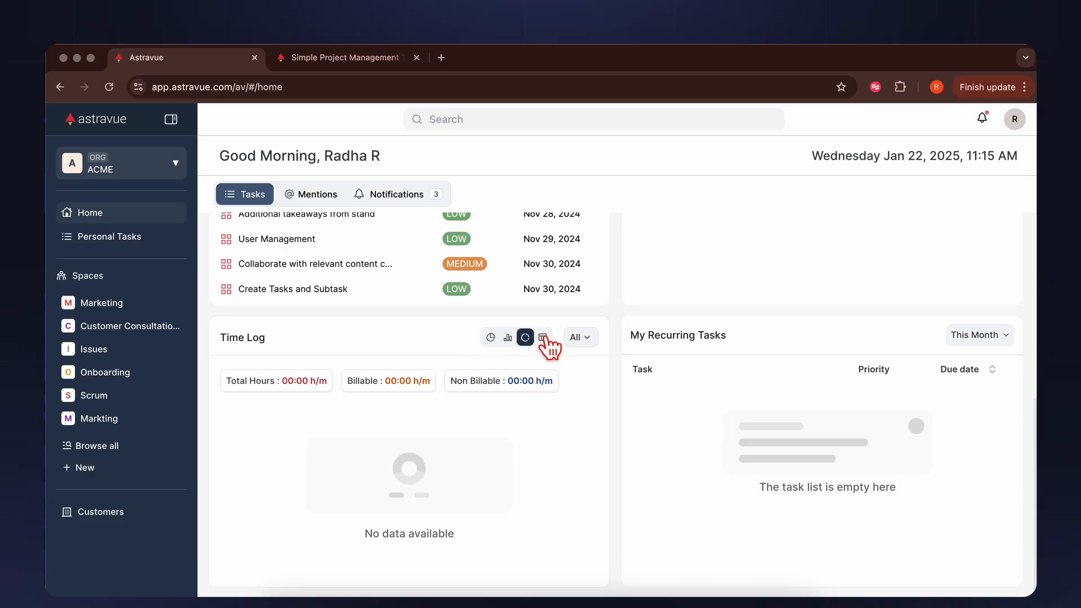
pyautogui.click(542, 338)
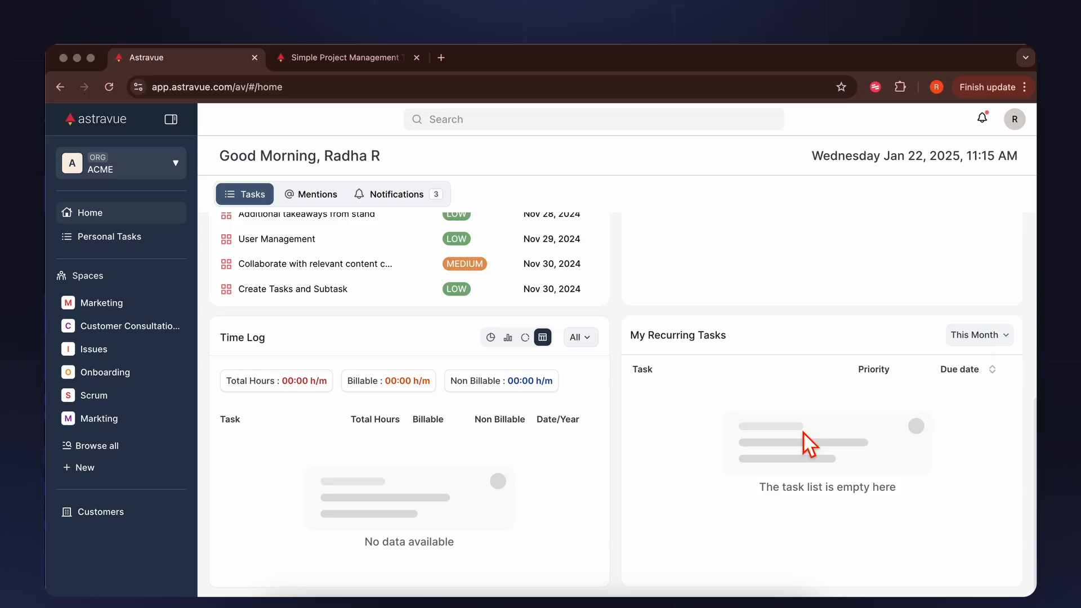
pyautogui.scroll(6, 803, 431)
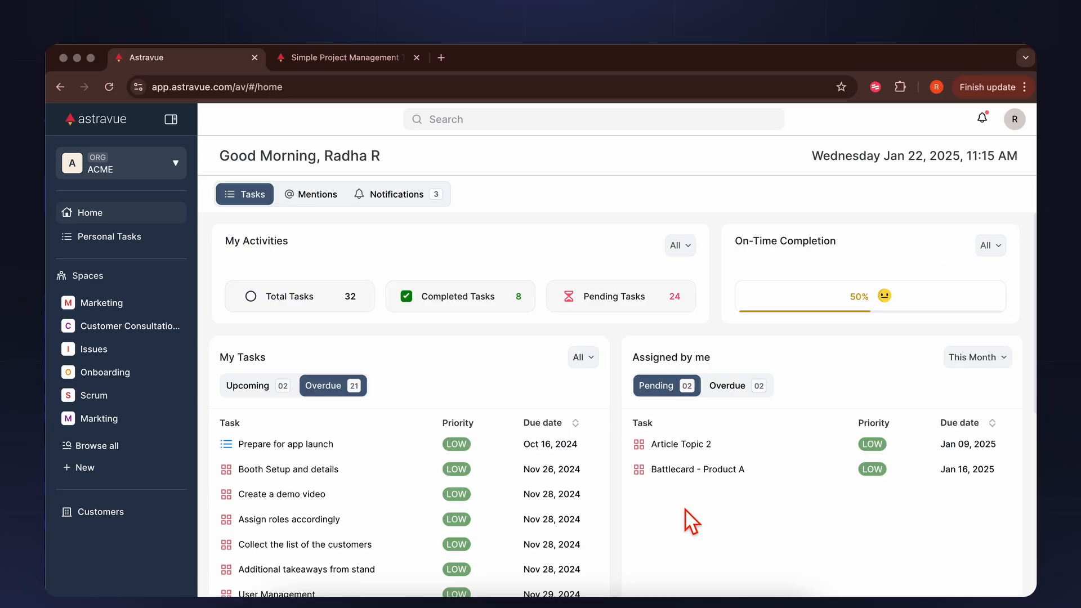
# Review all mentions and the unread notifications of the home page
pyautogui.click(325, 205)
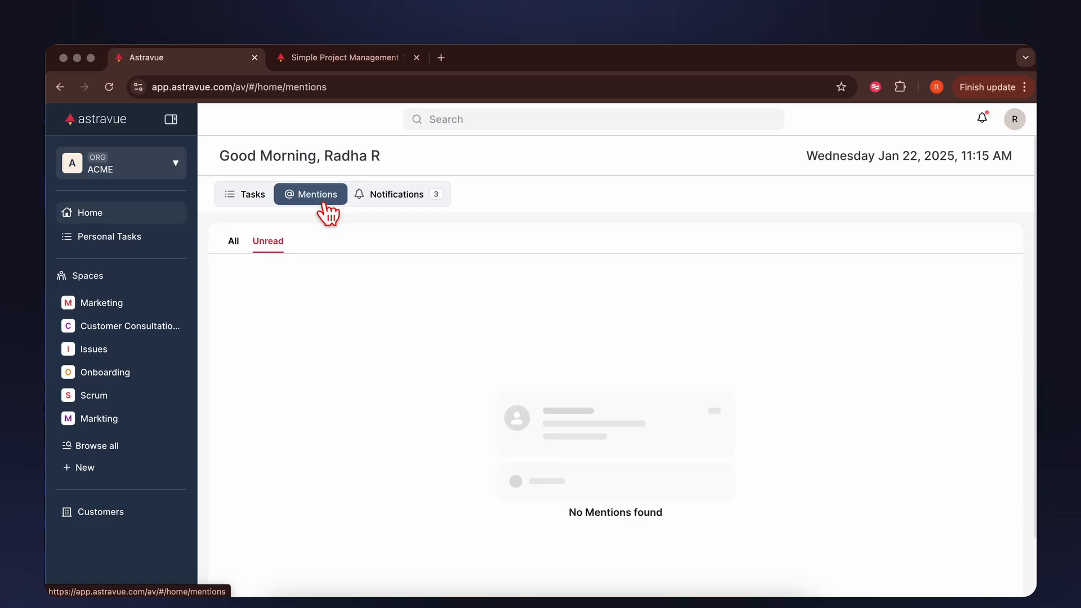
pyautogui.click(233, 242)
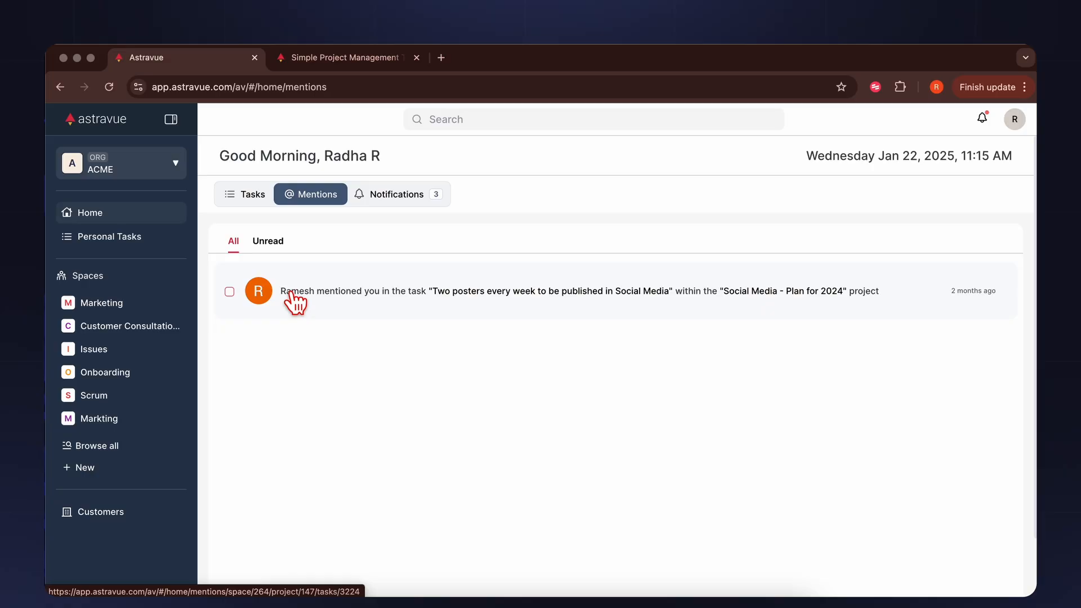
pyautogui.click(394, 201)
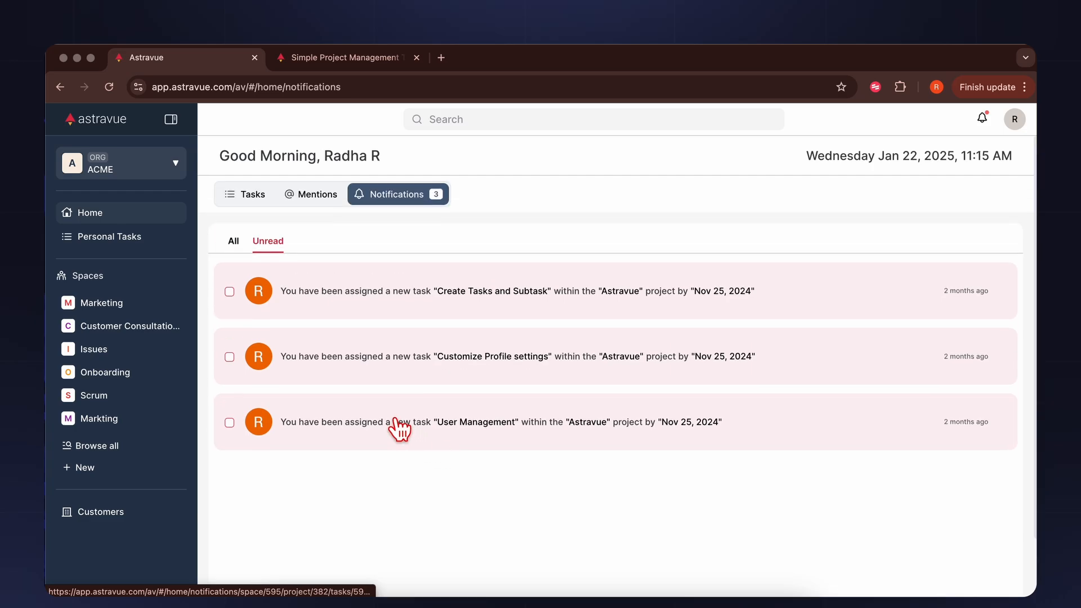
# Open Personal Tasks and look over all status columns of the kanban board
pyautogui.click(141, 241)
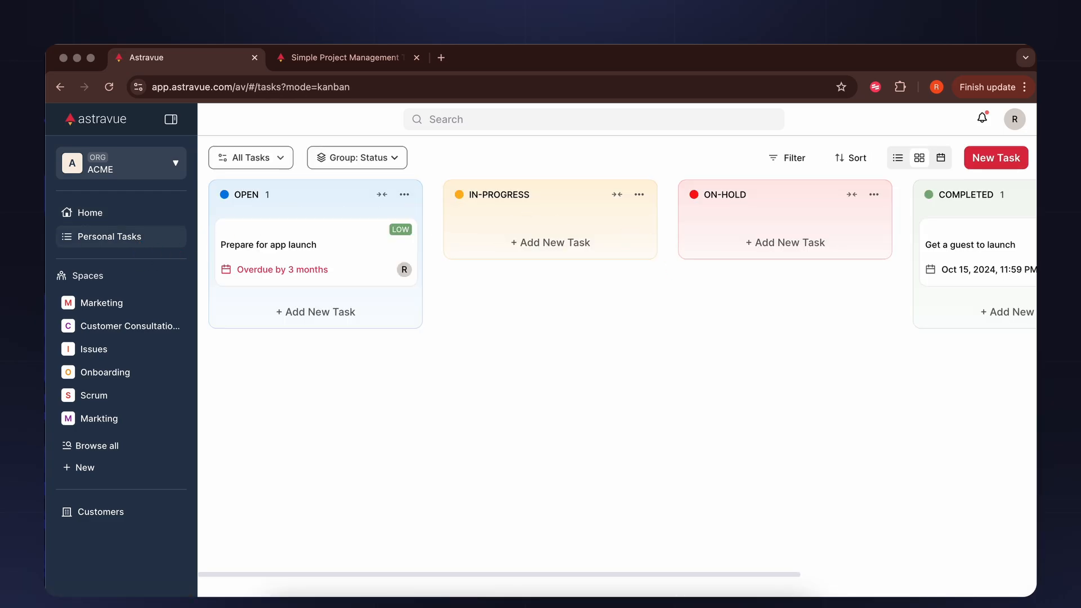
pyautogui.hscroll(5, 614, 243)
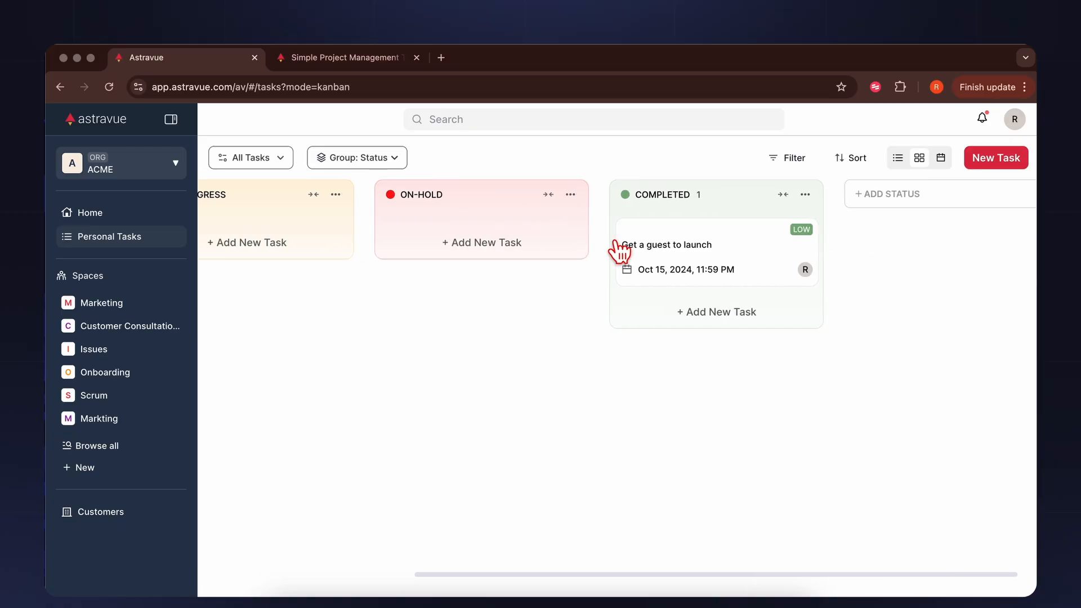
pyautogui.hscroll(-5, 620, 251)
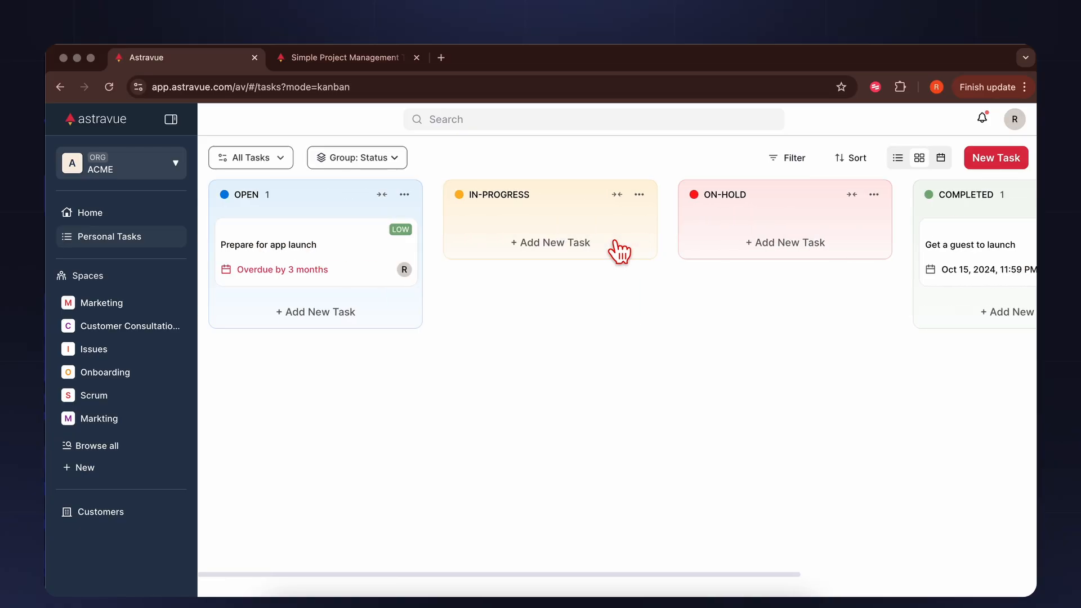
pyautogui.hscroll(5, 787, 215)
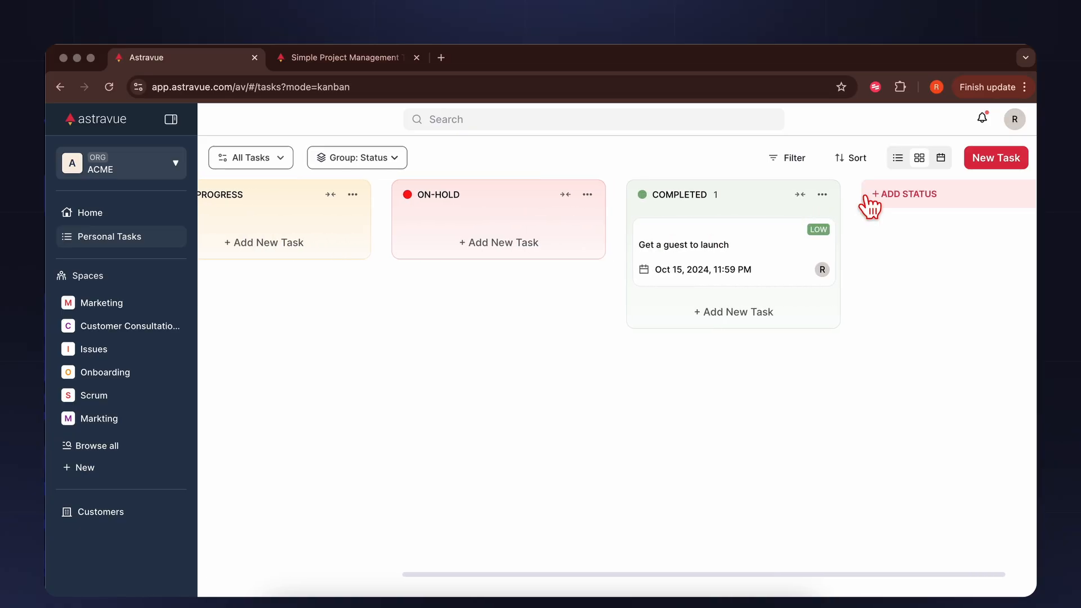
pyautogui.hscroll(-5, 440, 300)
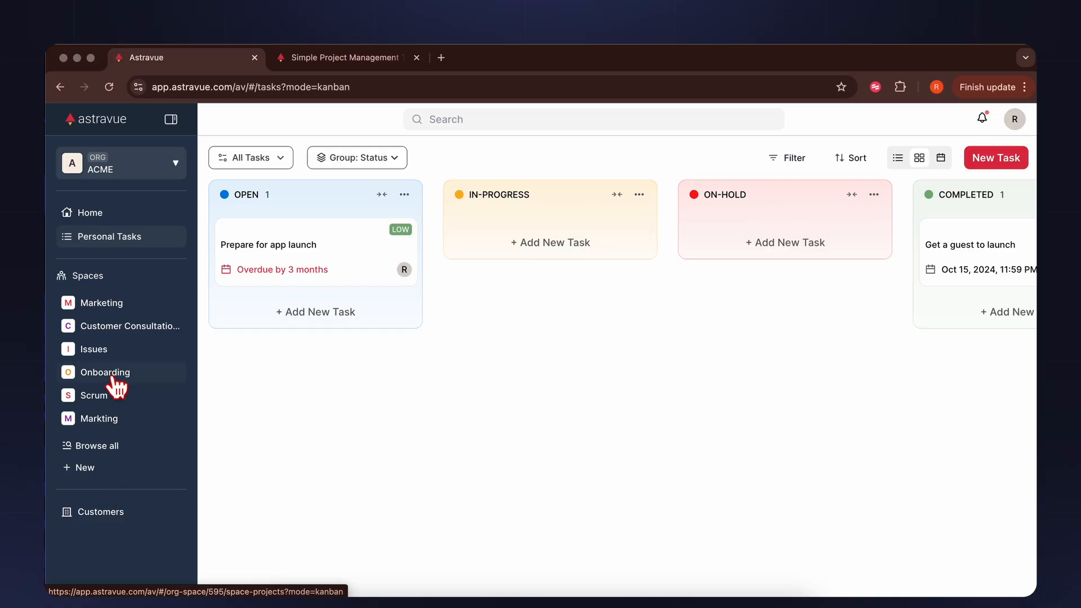
# Open the Marketing space and review its list of members and their roles
pyautogui.click(114, 309)
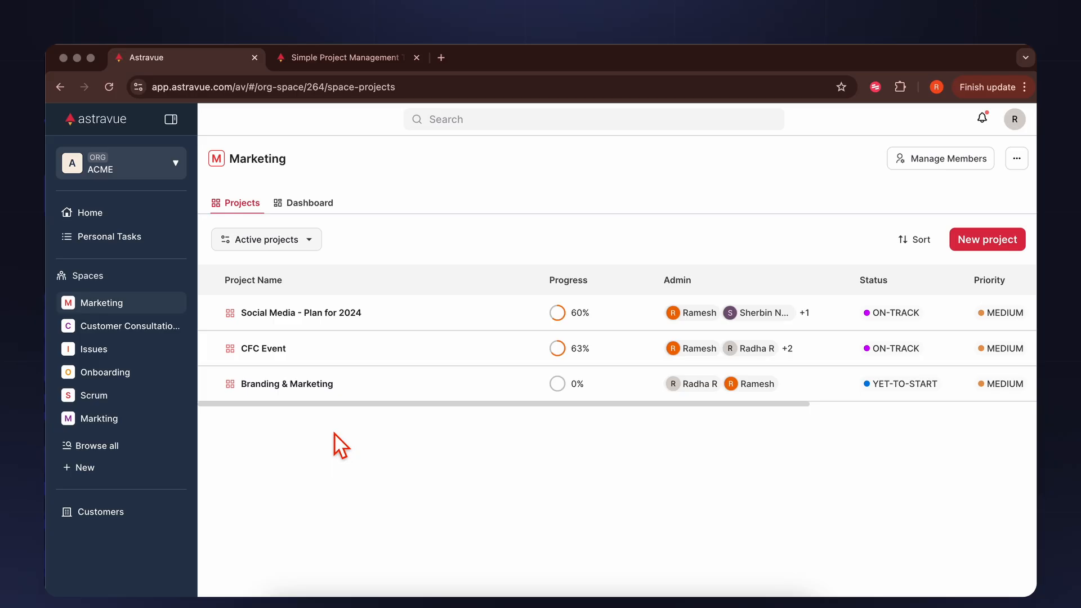
pyautogui.click(938, 169)
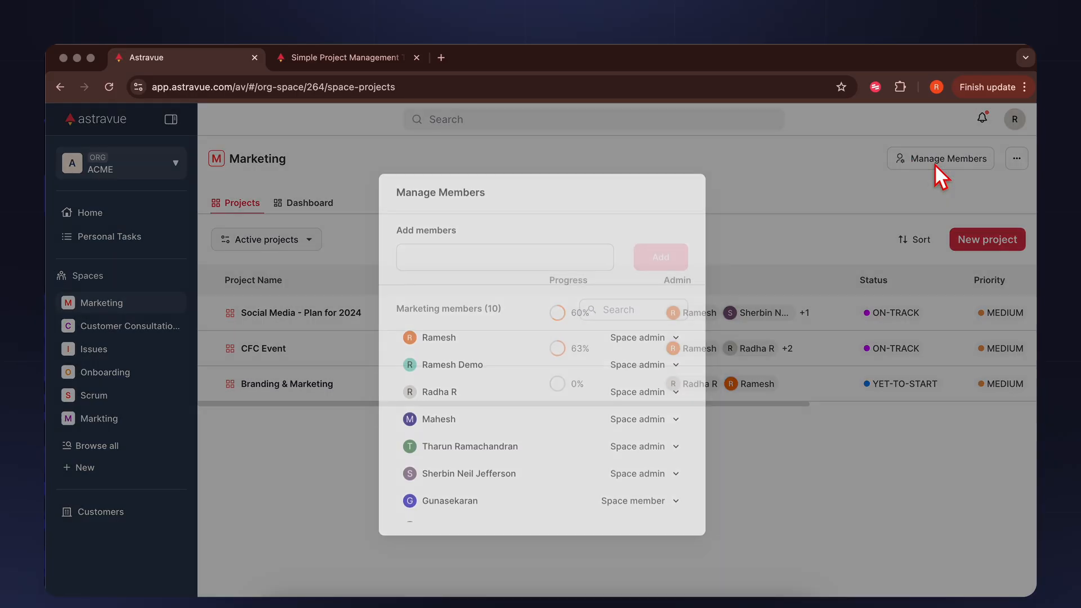
pyautogui.scroll(-3, 687, 458)
pyautogui.scroll(3, 690, 465)
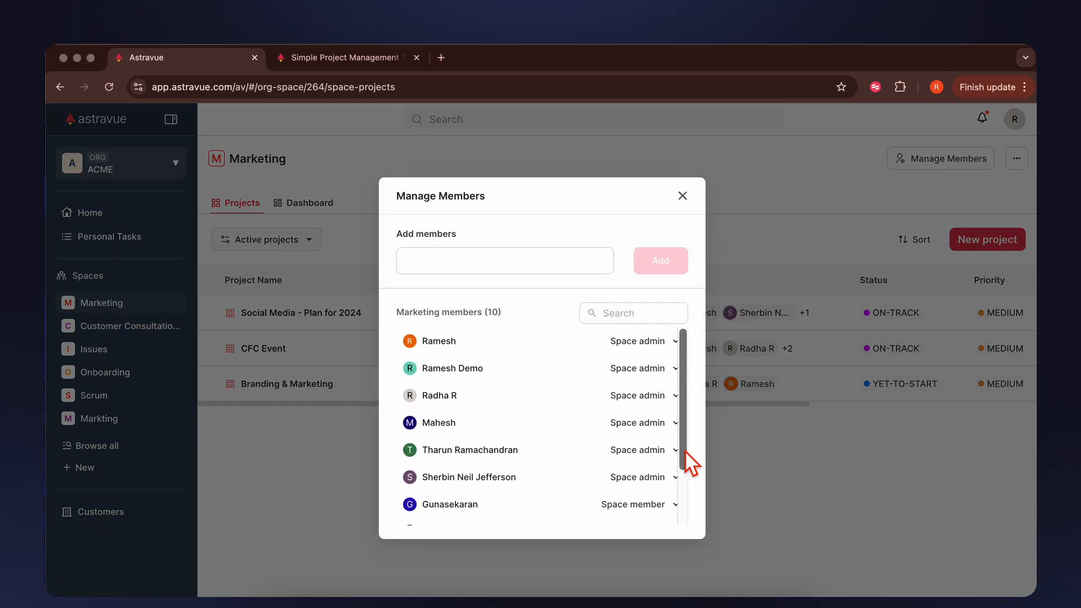
pyautogui.scroll(-3, 613, 411)
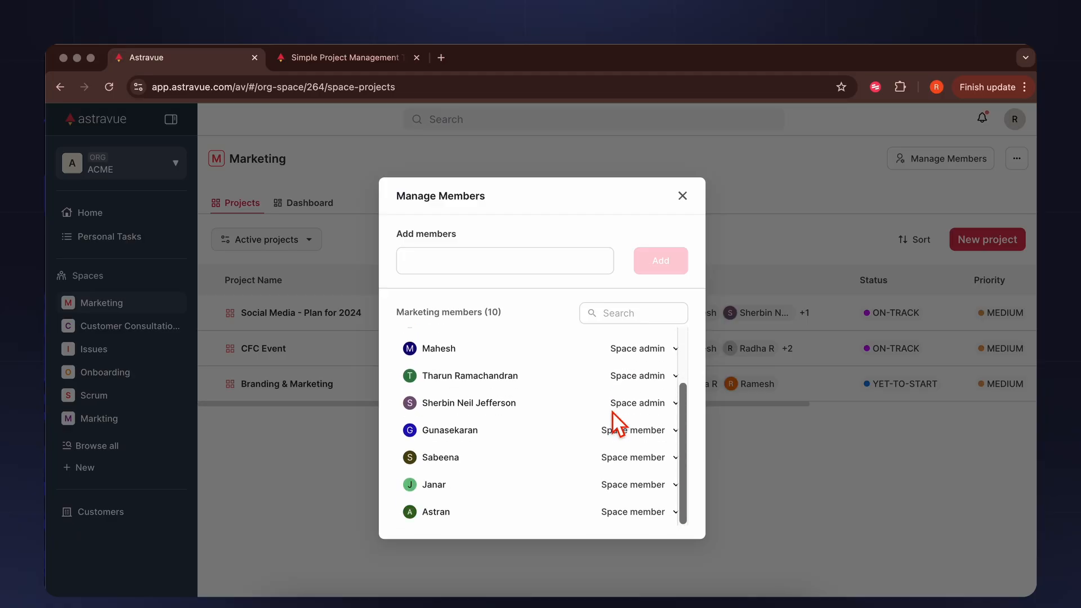
pyautogui.click(682, 196)
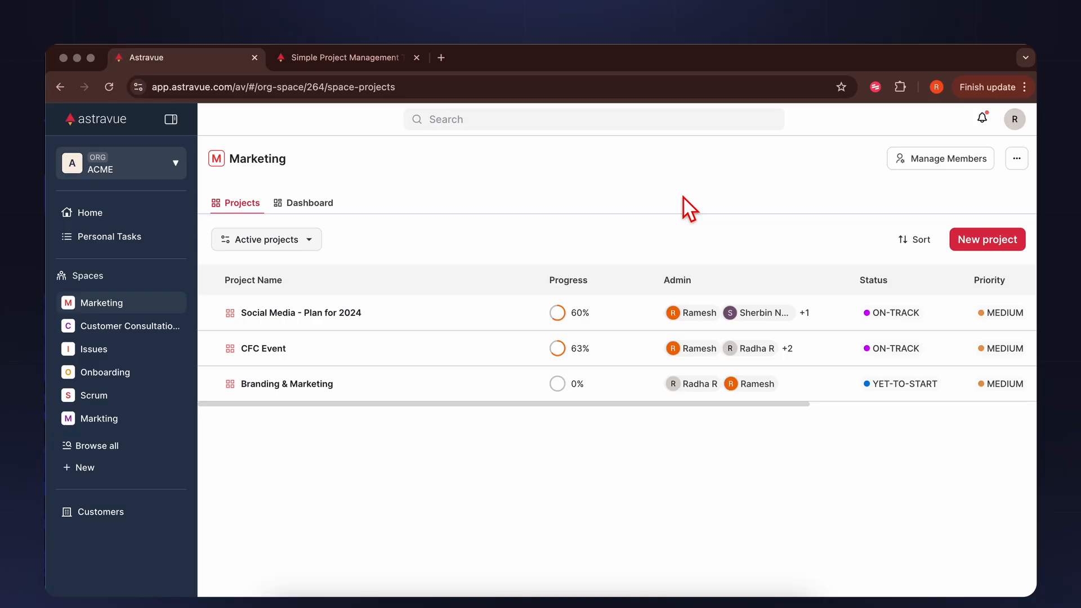
# Open the "Social Media - Plan for 2024" project and examine its dashboard's task overview, progress, on-time completion and deadline figures
pyautogui.click(274, 310)
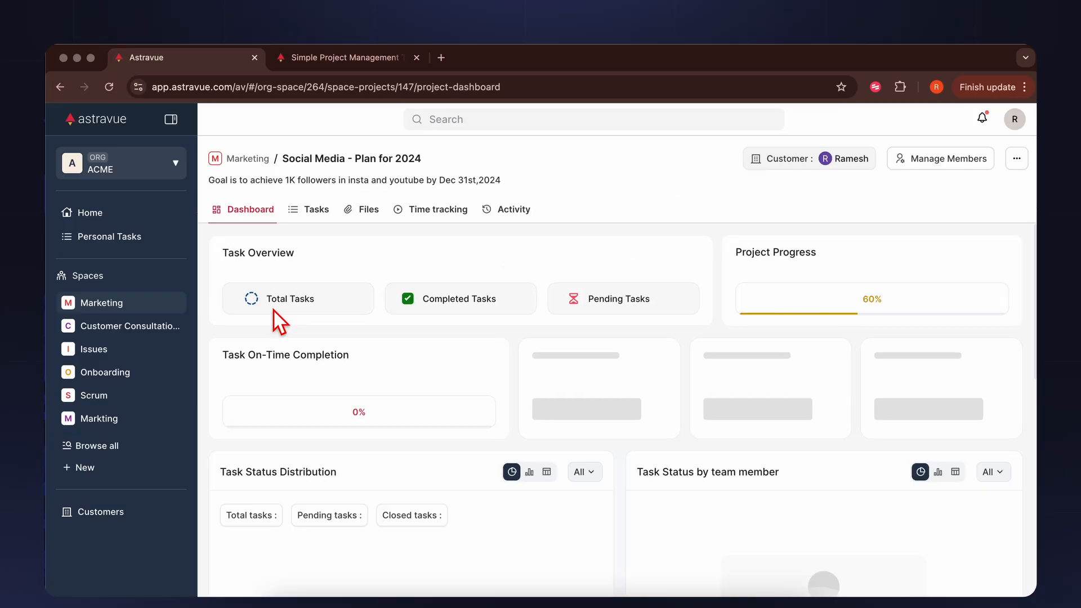
pyautogui.scroll(-1, 402, 472)
pyautogui.scroll(2, 402, 472)
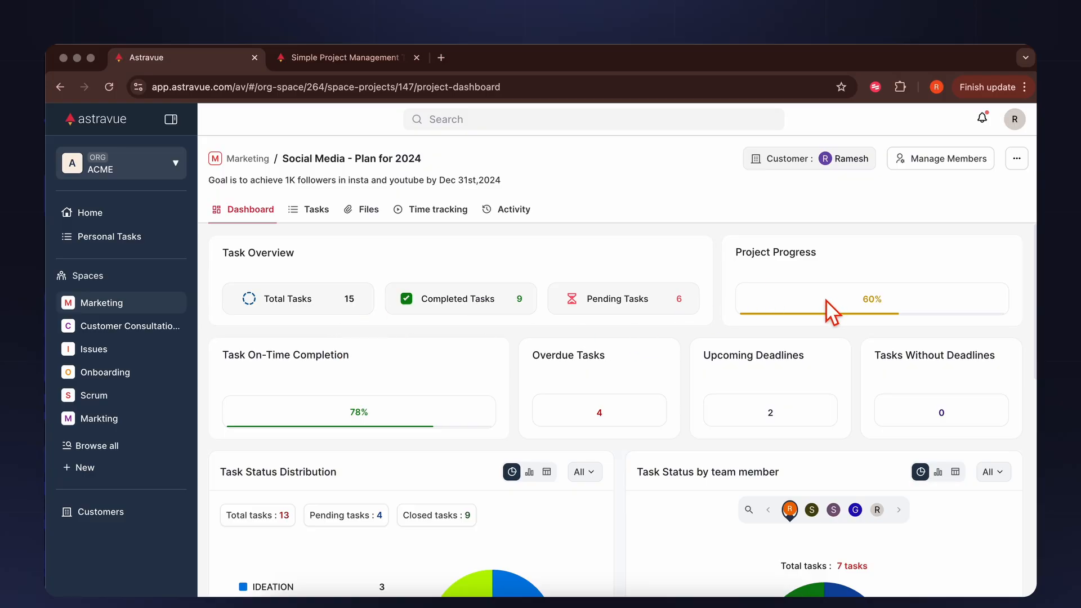
pyautogui.scroll(-1, 633, 374)
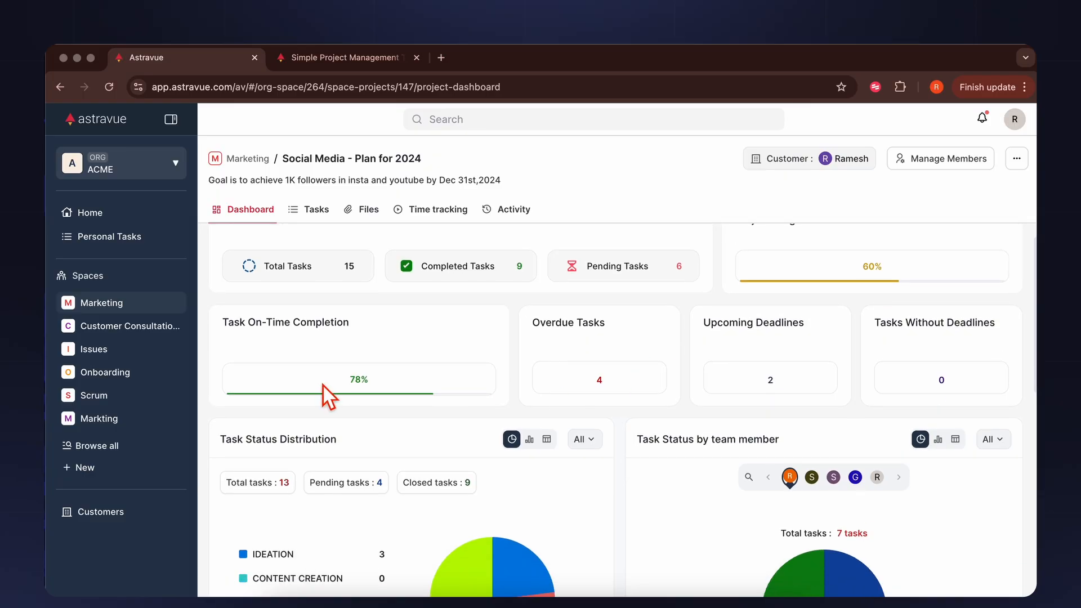
pyautogui.scroll(-1, 323, 384)
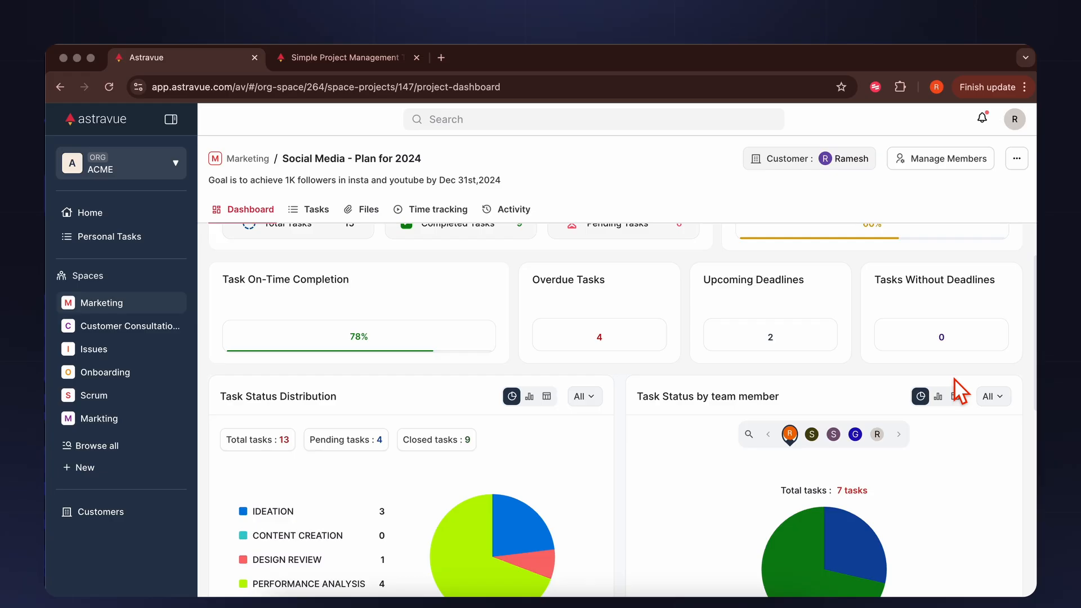
pyautogui.scroll(-3, 960, 389)
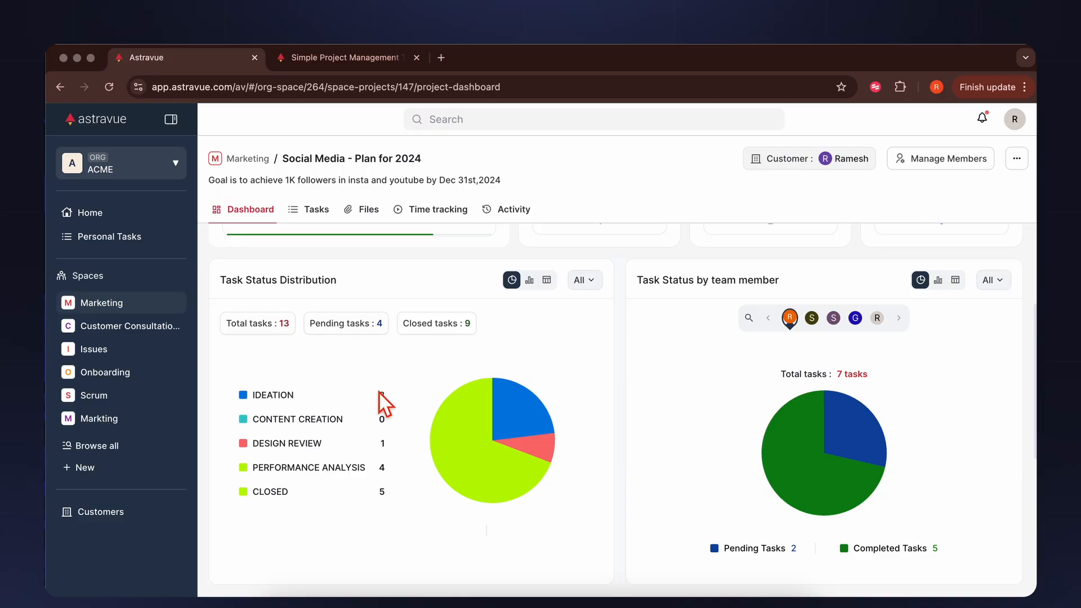
# View Task Status Distribution as a bar chart and again as a pie chart, and check its period options
pyautogui.click(528, 283)
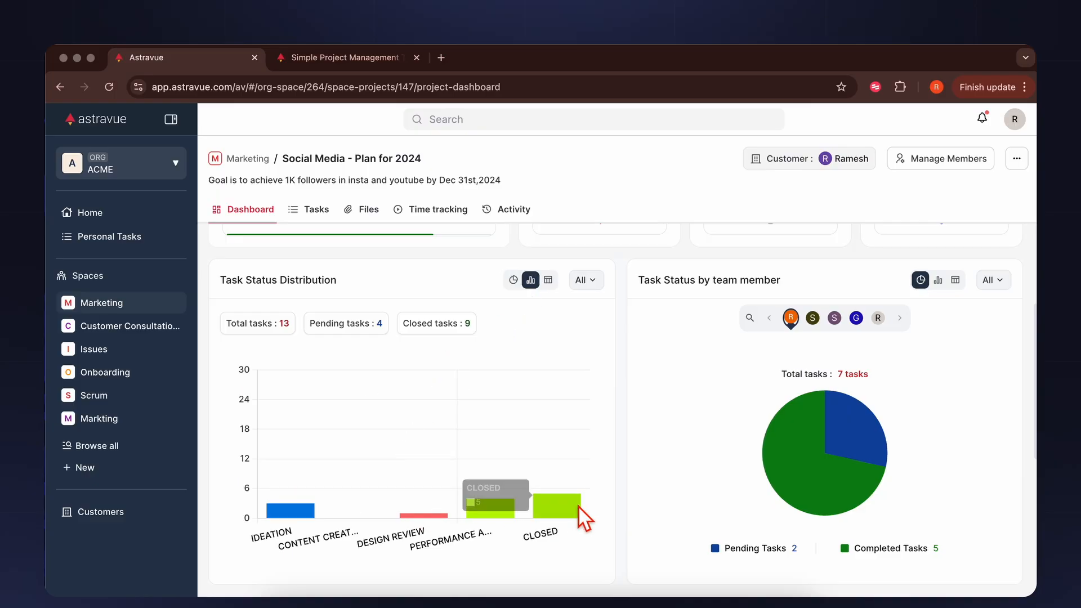
pyautogui.click(510, 280)
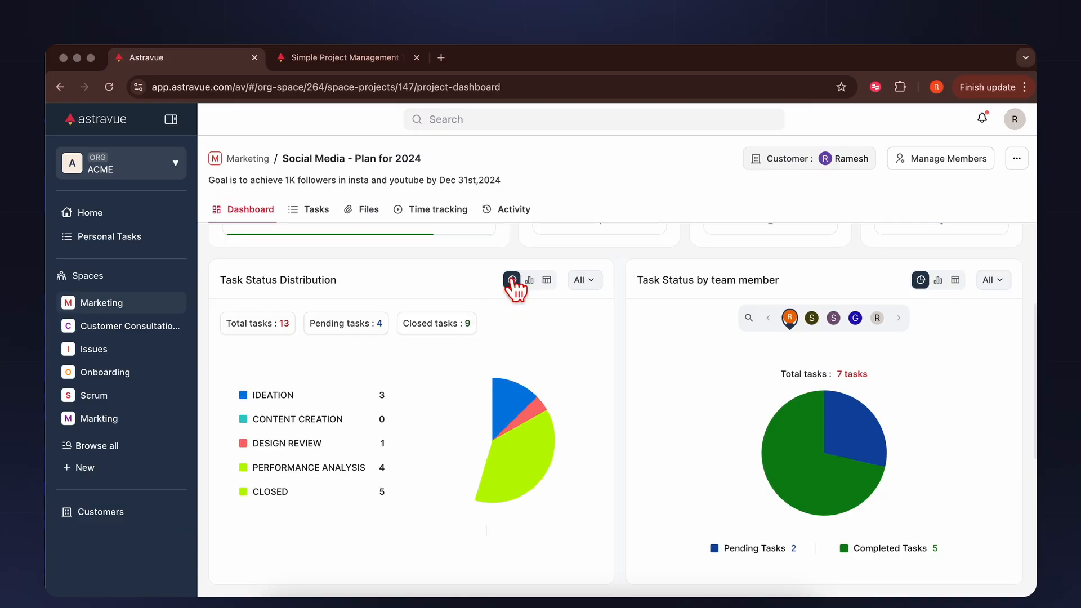
pyautogui.click(590, 282)
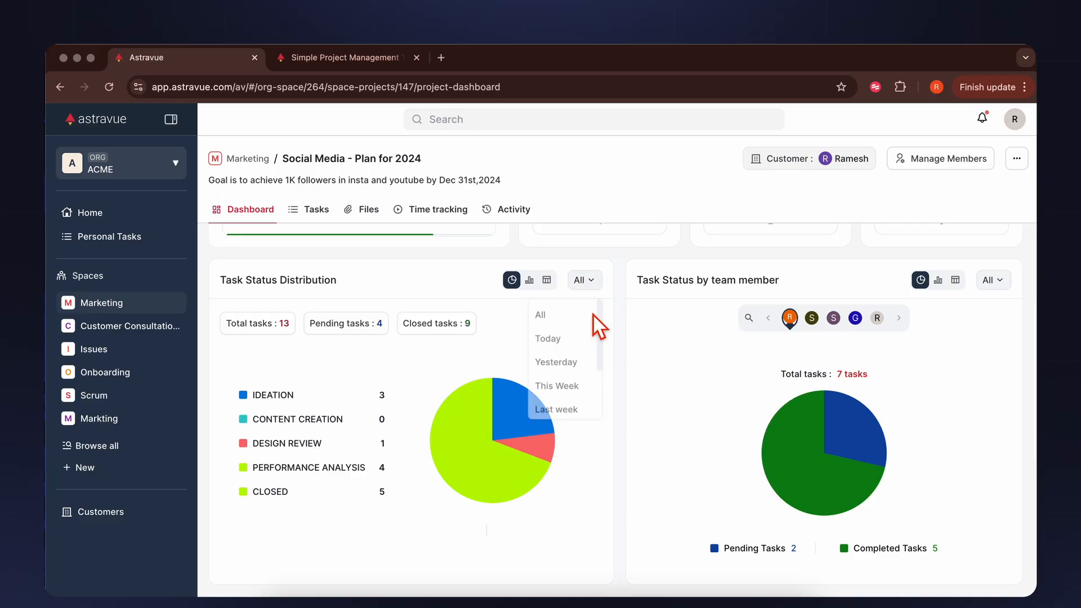
pyautogui.click(626, 250)
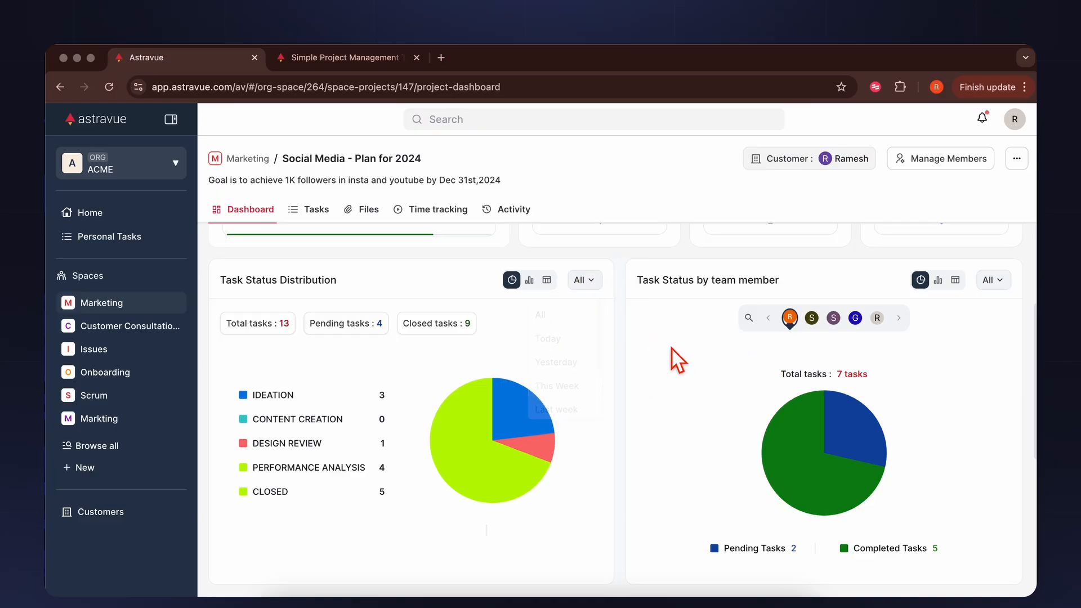
# View the Task Status by team member chart for the second and the third listed member
pyautogui.scroll(-1, 681, 362)
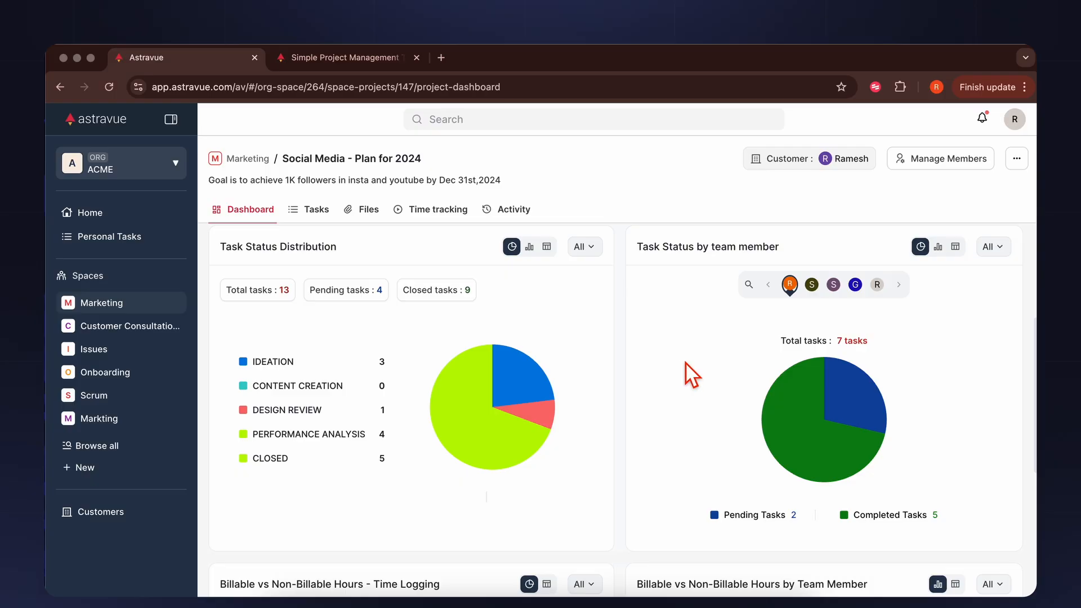
pyautogui.click(812, 284)
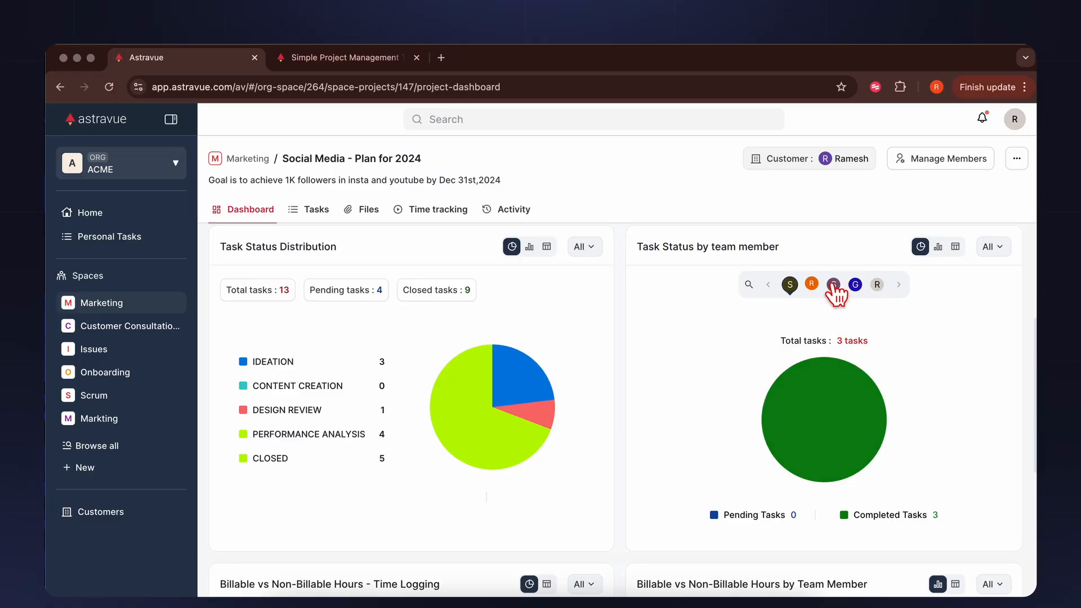
pyautogui.click(833, 284)
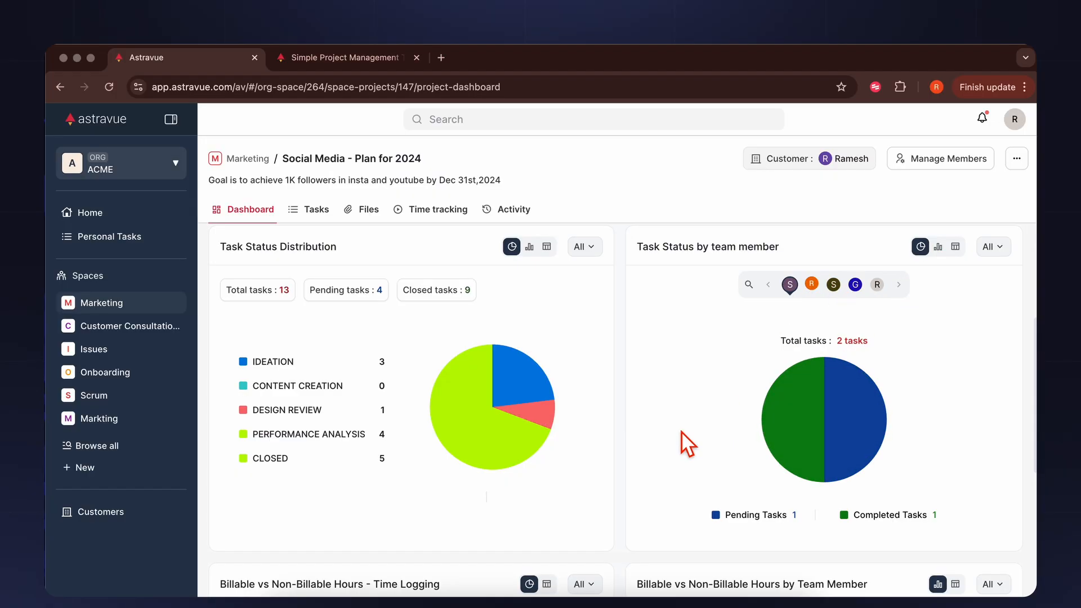
# Examine the Billable vs Non-Billable Hours charts for time logging and by team member
pyautogui.scroll(-5, 681, 431)
pyautogui.scroll(-1, 681, 431)
pyautogui.moveTo(418, 468)
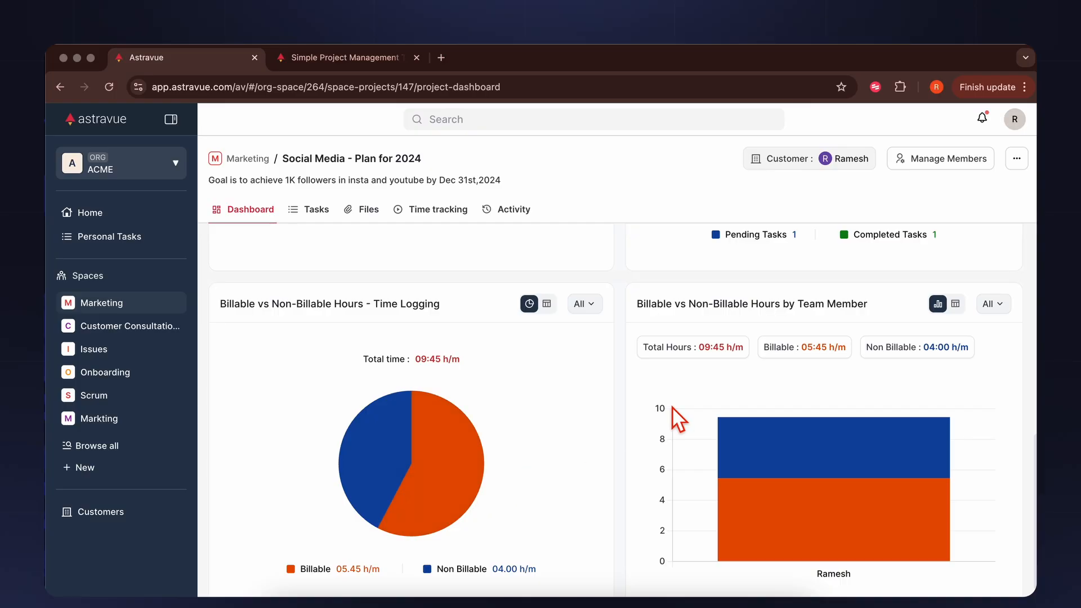
# Review the dashboard back up to its task overview, open the project's tasks and look across the Kanban board's status columns
pyautogui.scroll(-1, 671, 406)
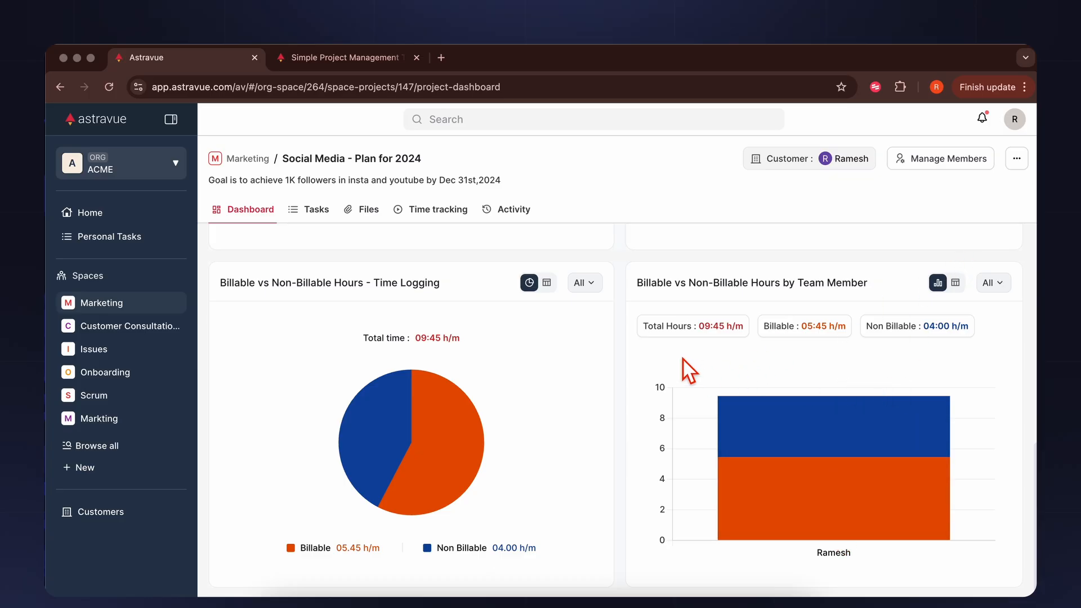
pyautogui.scroll(6, 682, 358)
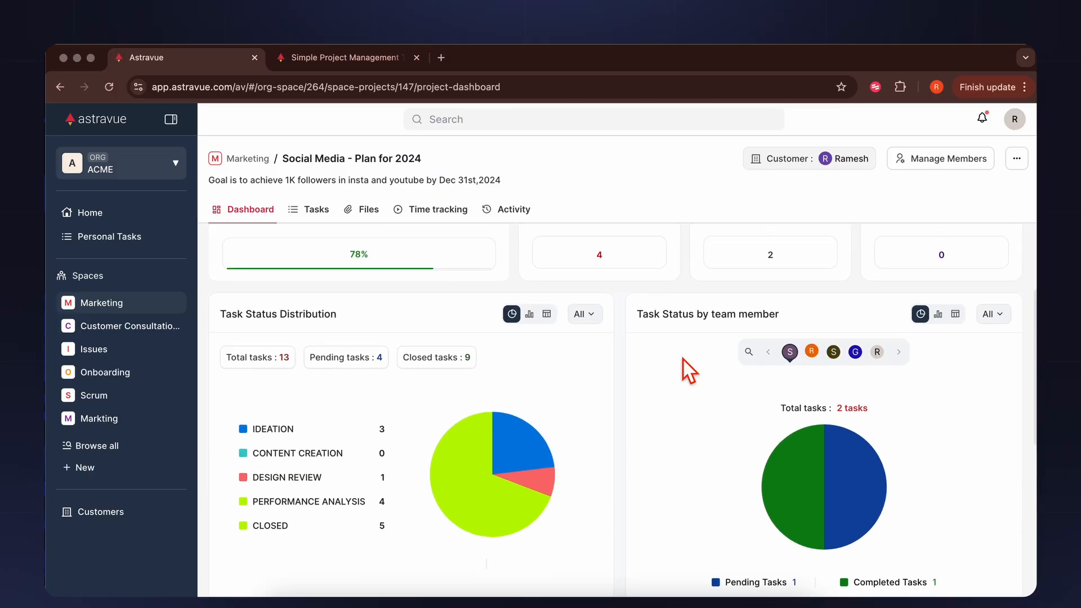
pyautogui.scroll(2, 683, 358)
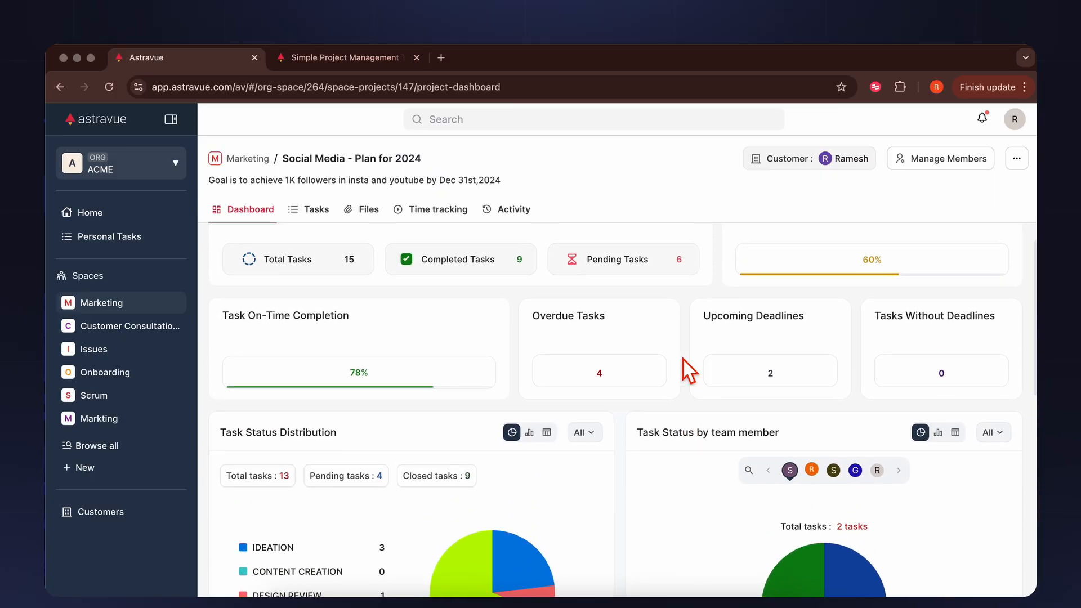
pyautogui.scroll(1, 682, 359)
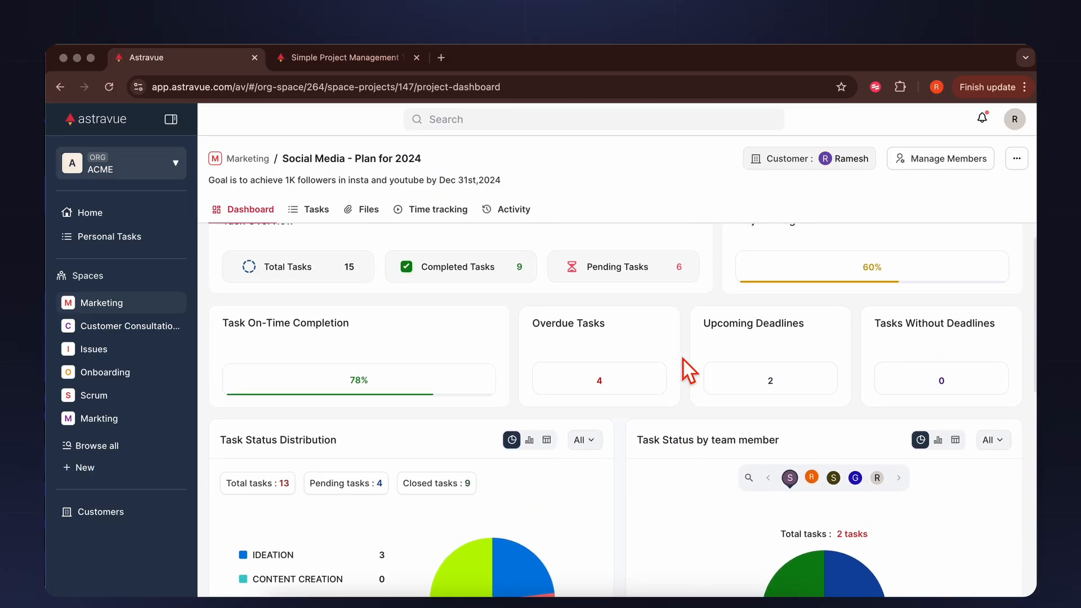
pyautogui.scroll(1, 309, 360)
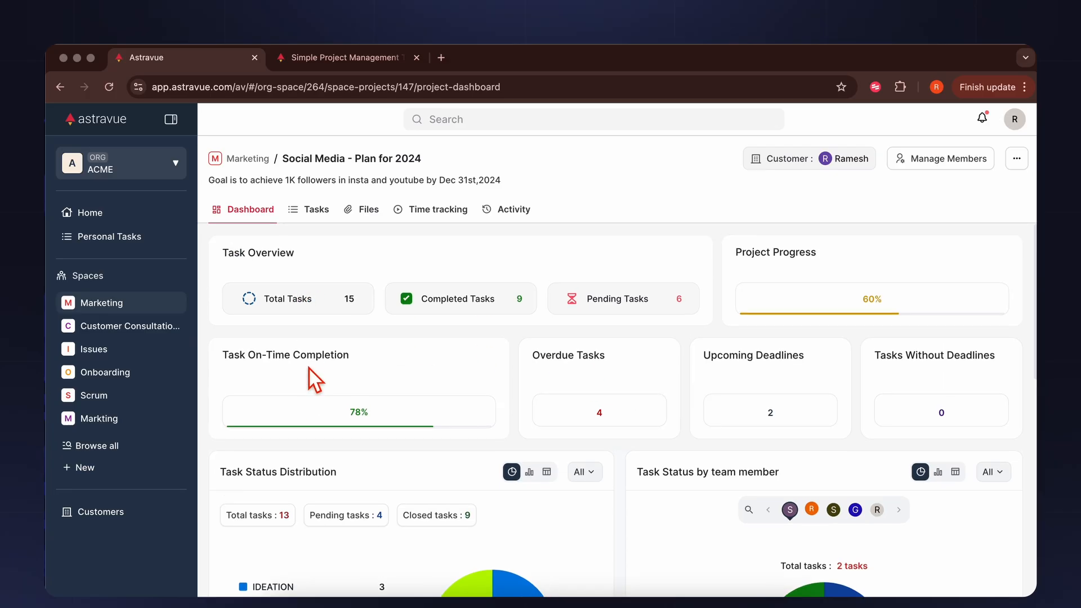
pyautogui.click(316, 217)
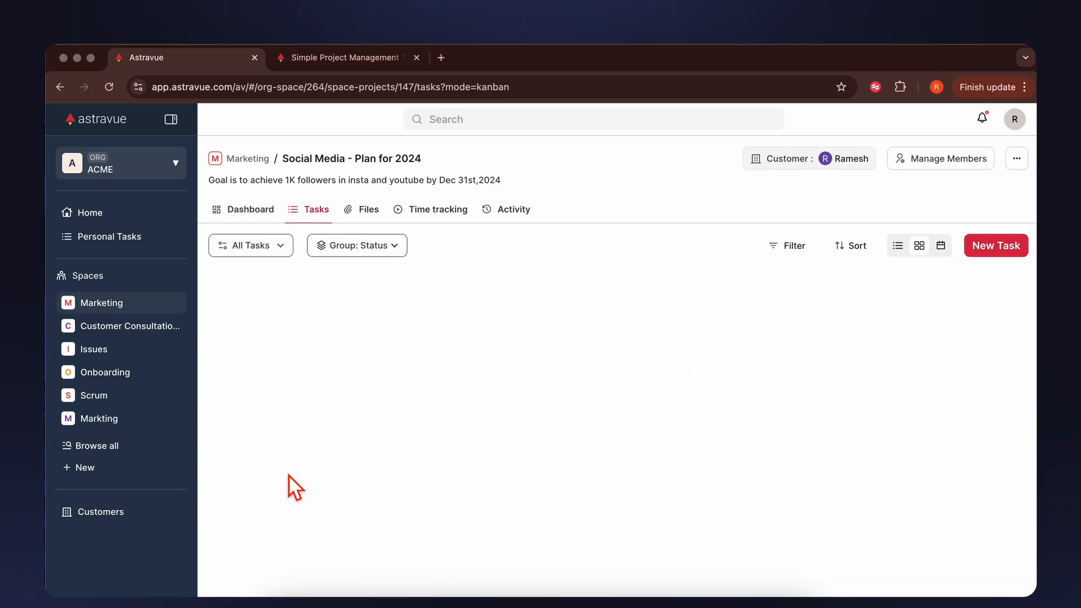
pyautogui.hscroll(2, 501, 364)
pyautogui.hscroll(-2, 501, 365)
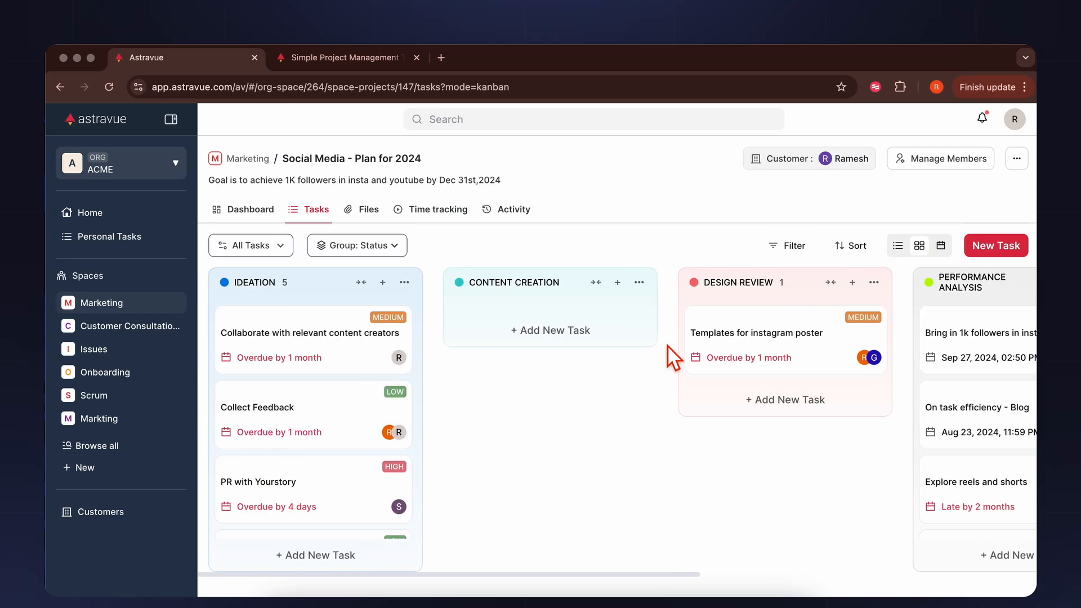
# View the project's tasks grouped by status in a list and on the January 2025 month calendar
pyautogui.click(898, 245)
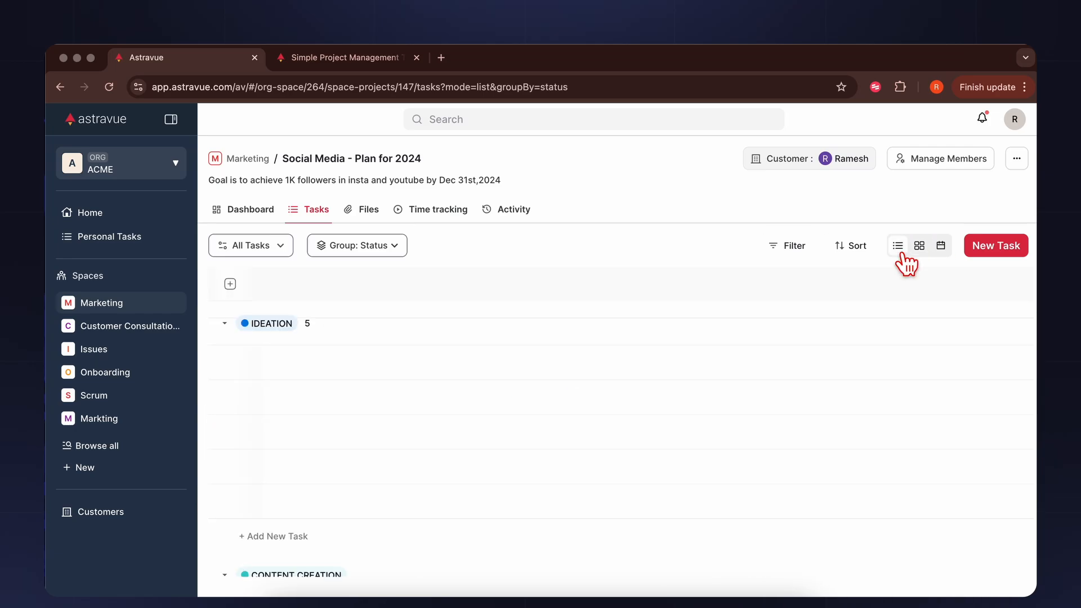
pyautogui.scroll(-4, 496, 442)
pyautogui.scroll(4, 496, 442)
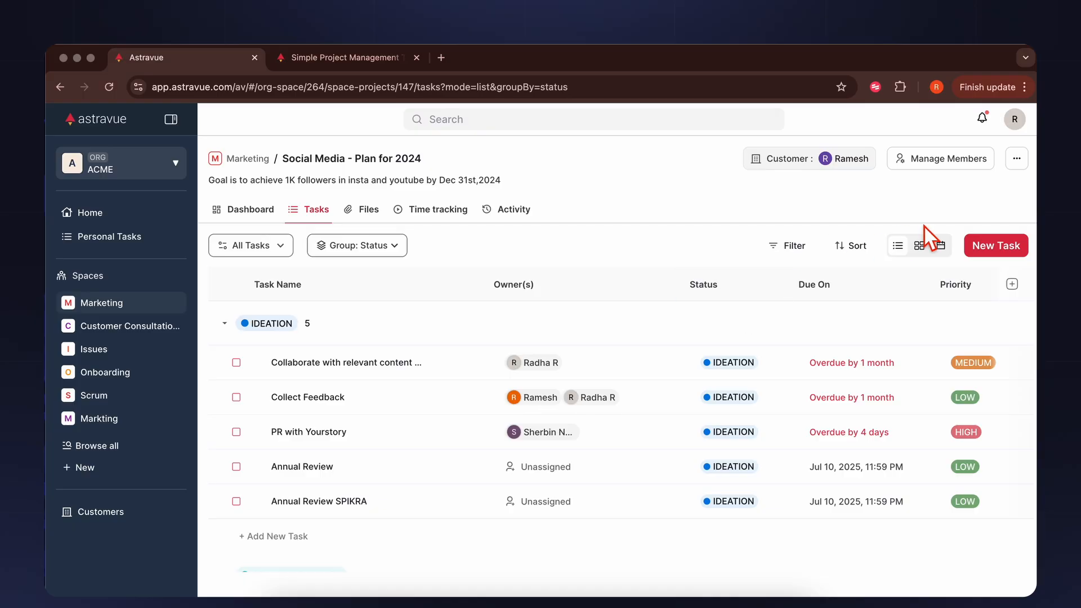
pyautogui.click(941, 246)
pyautogui.scroll(-5, 450, 517)
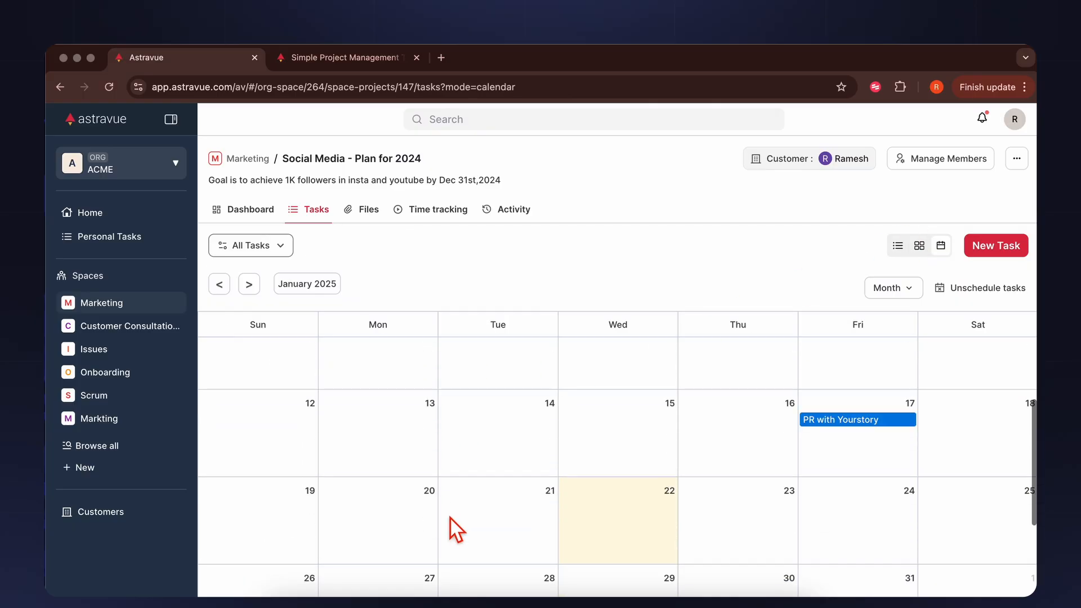
pyautogui.scroll(1, 450, 517)
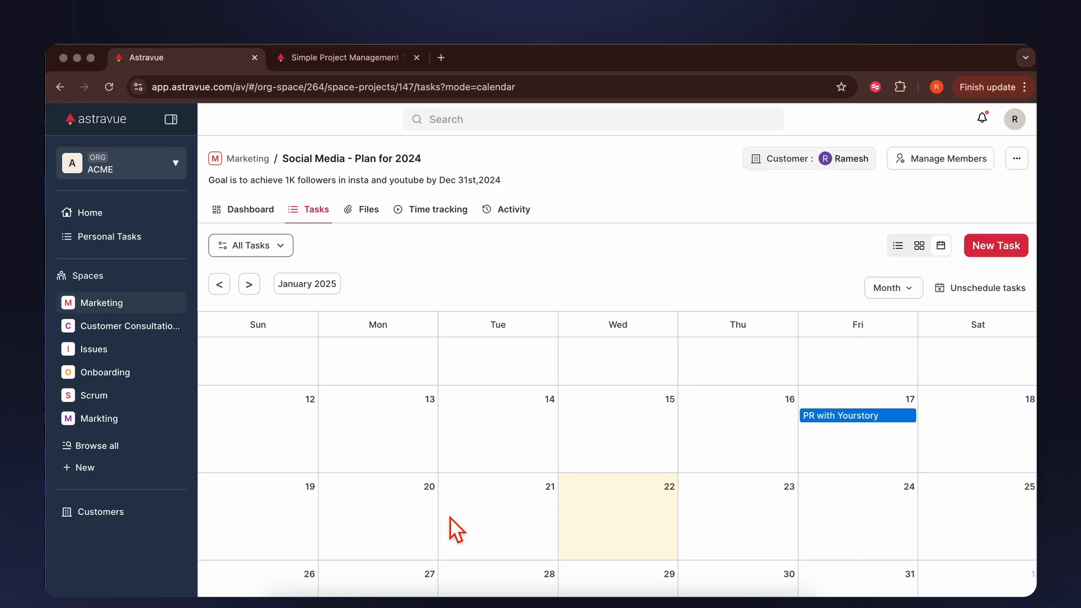
# Add a task named "CFC EVENT" on 7 February 2025 in the calendar and view its details
pyautogui.click(249, 285)
pyautogui.scroll(-2, 447, 455)
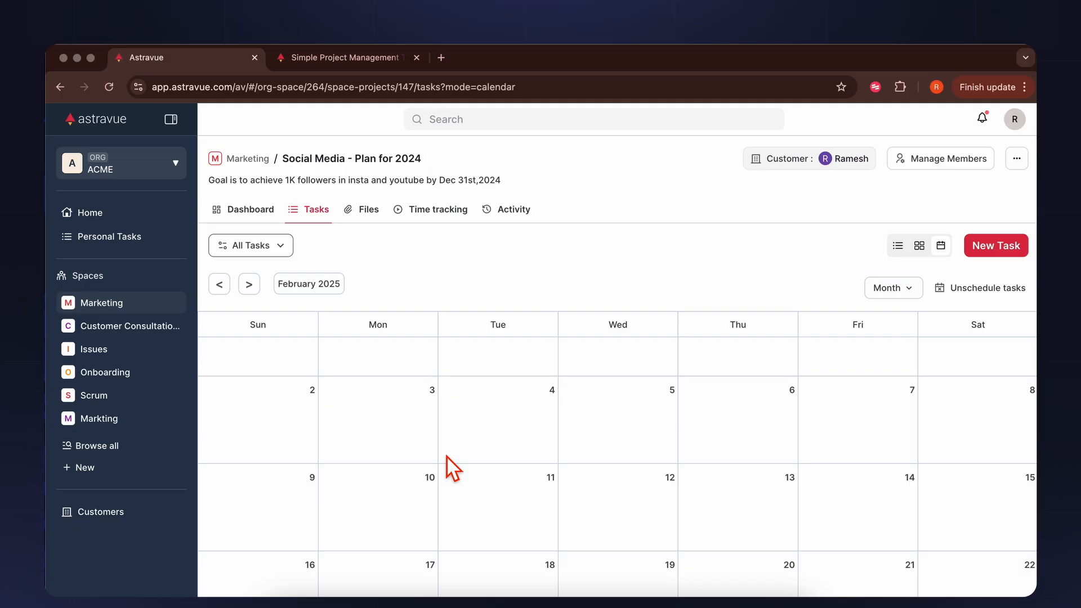
pyautogui.scroll(-1, 559, 459)
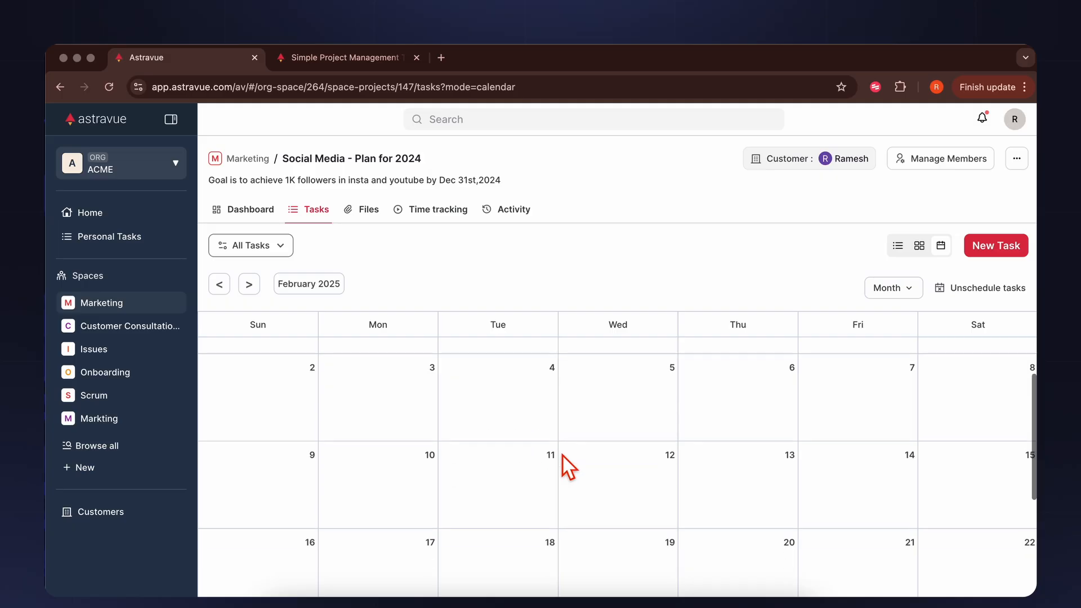
pyautogui.scroll(1, 900, 393)
pyautogui.click(898, 393)
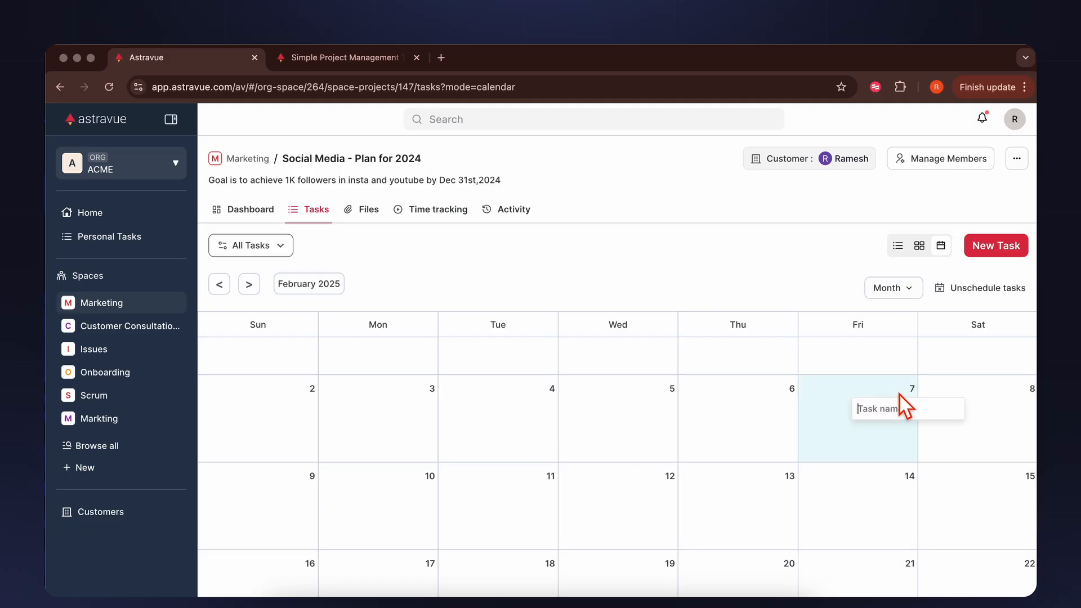
pyautogui.click(884, 398)
pyautogui.click(882, 400)
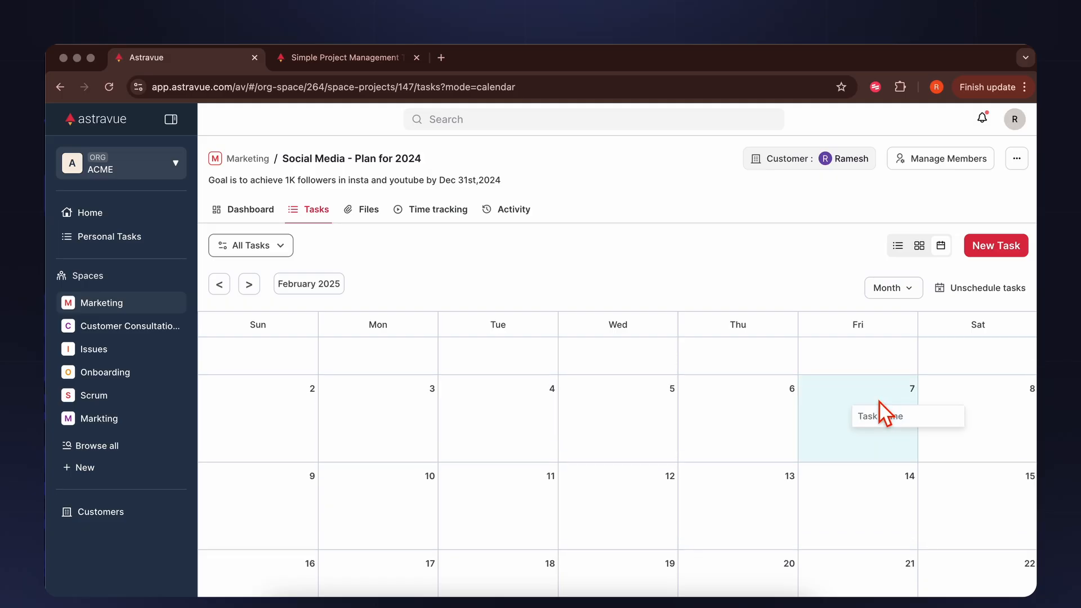
pyautogui.write('CFC EVENT')
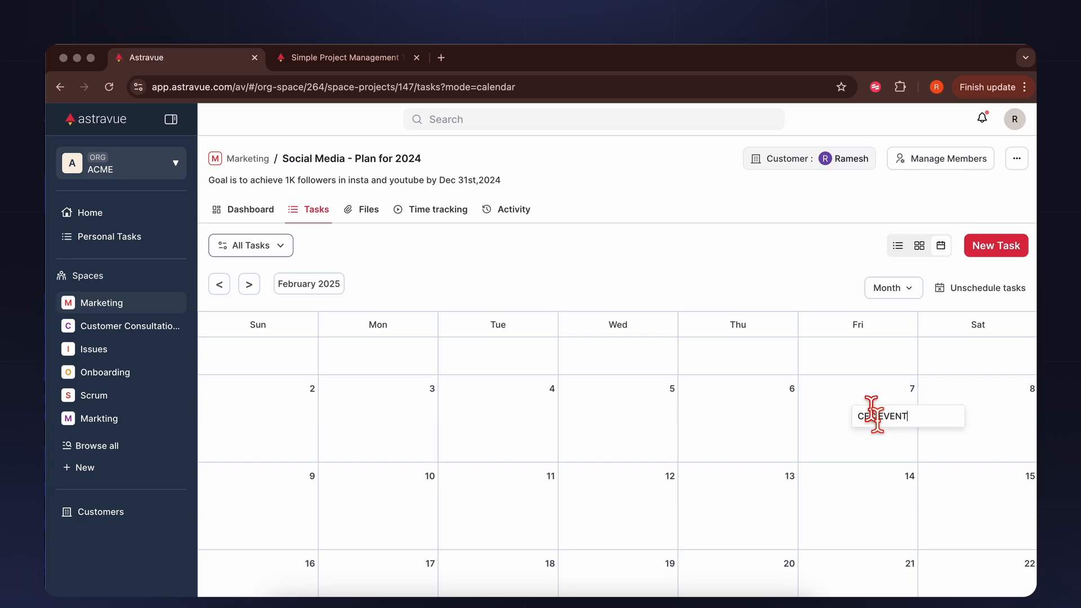
pyautogui.press('Return')
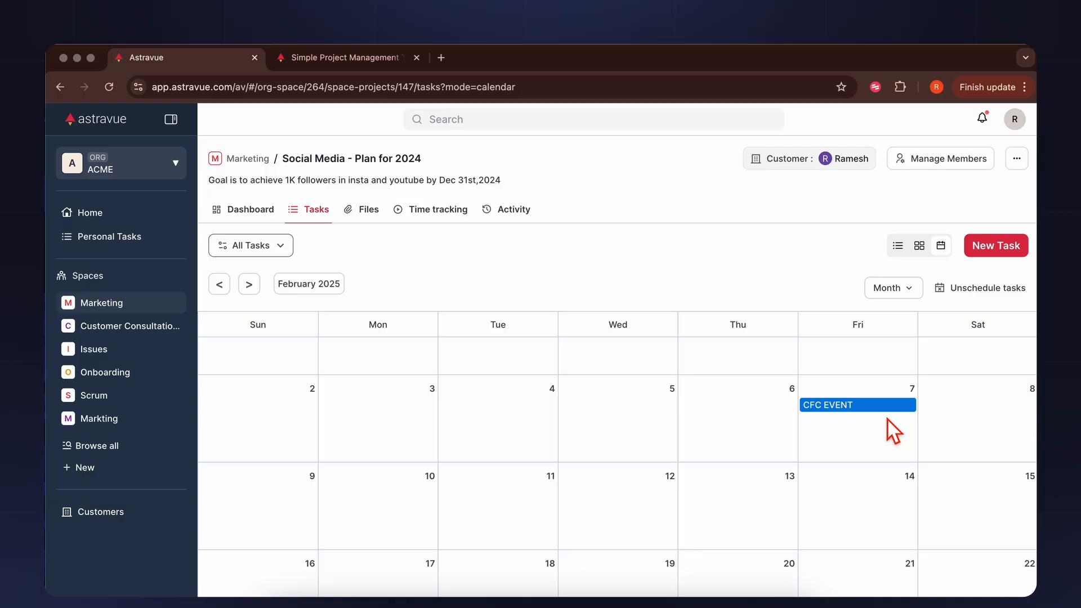
pyautogui.click(858, 407)
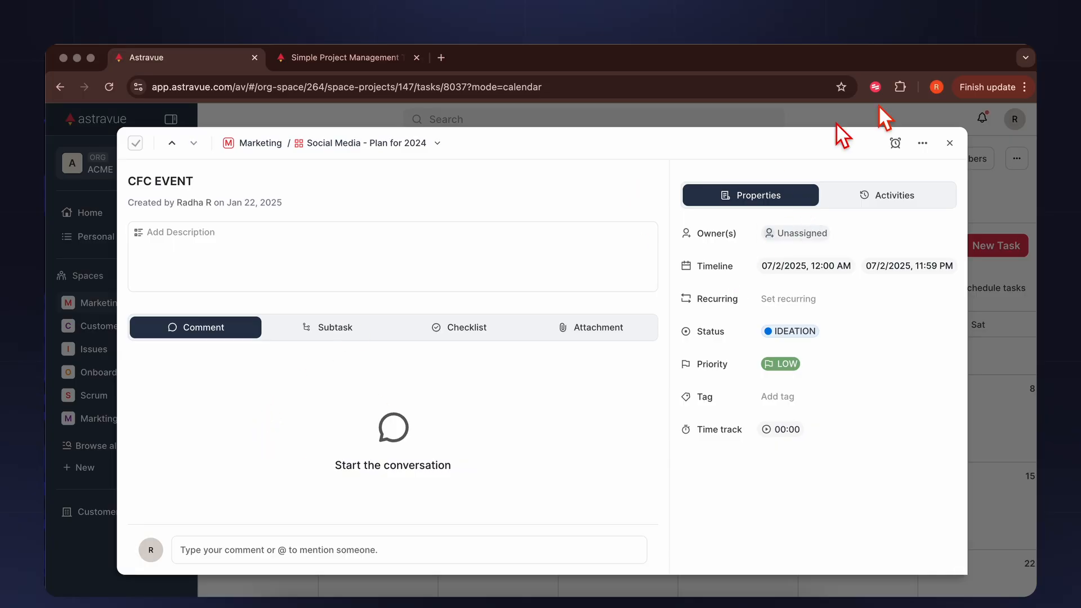
pyautogui.click(952, 149)
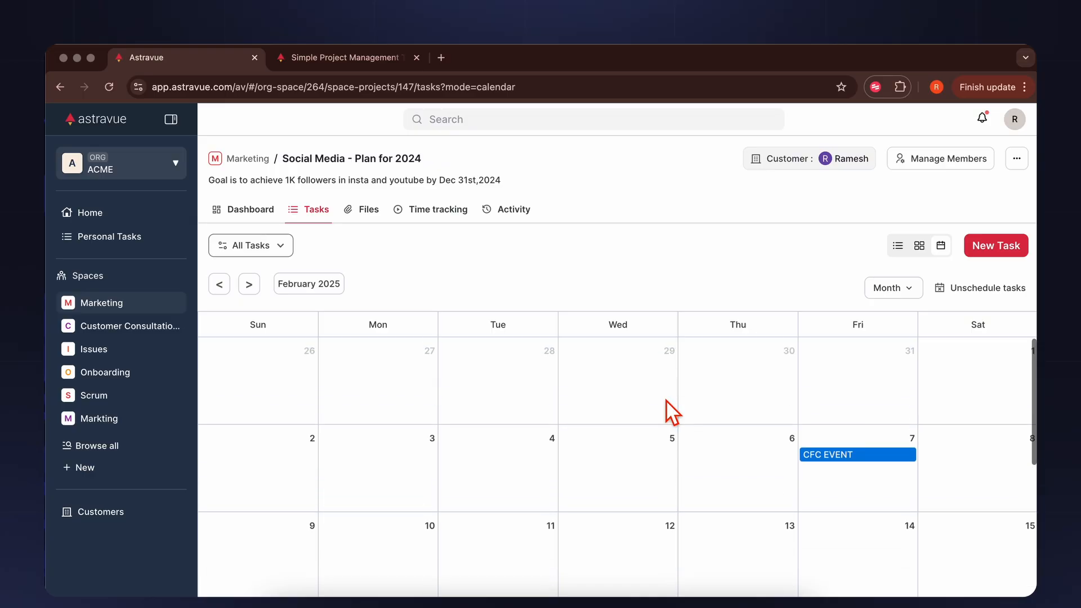
# Add a task named "Posters" on 31 January 2025 in the calendar
pyautogui.click(845, 355)
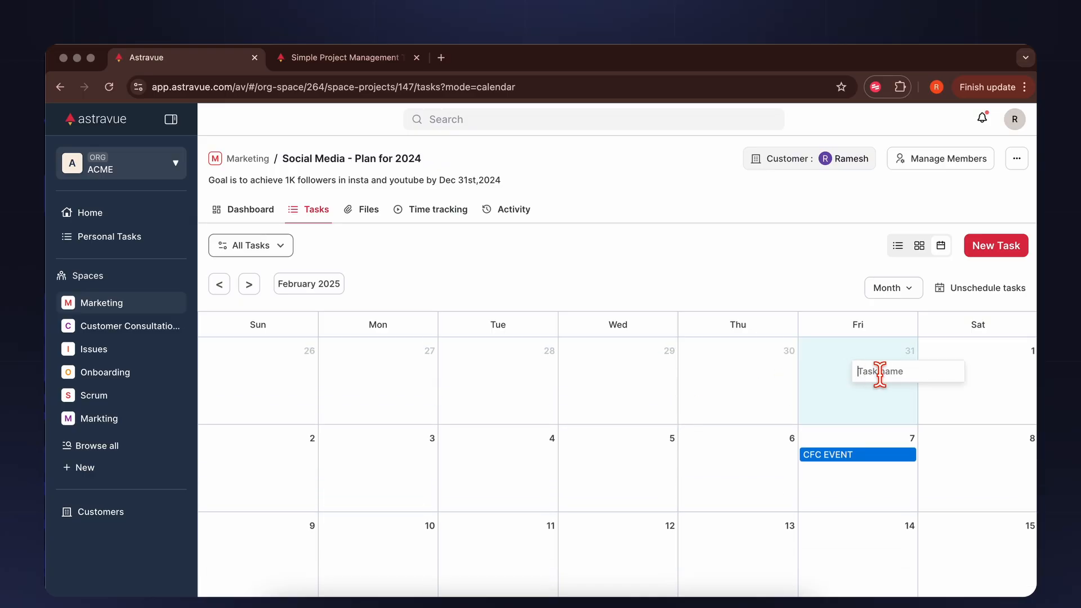
pyautogui.write('OP')
pyautogui.press('BackSpace')
pyautogui.press('BackSpace')
pyautogui.write('Posters')
pyautogui.press('Return')
# Assign the fourth and the first listed members as owners of the Posters task and close its details
pyautogui.click(867, 368)
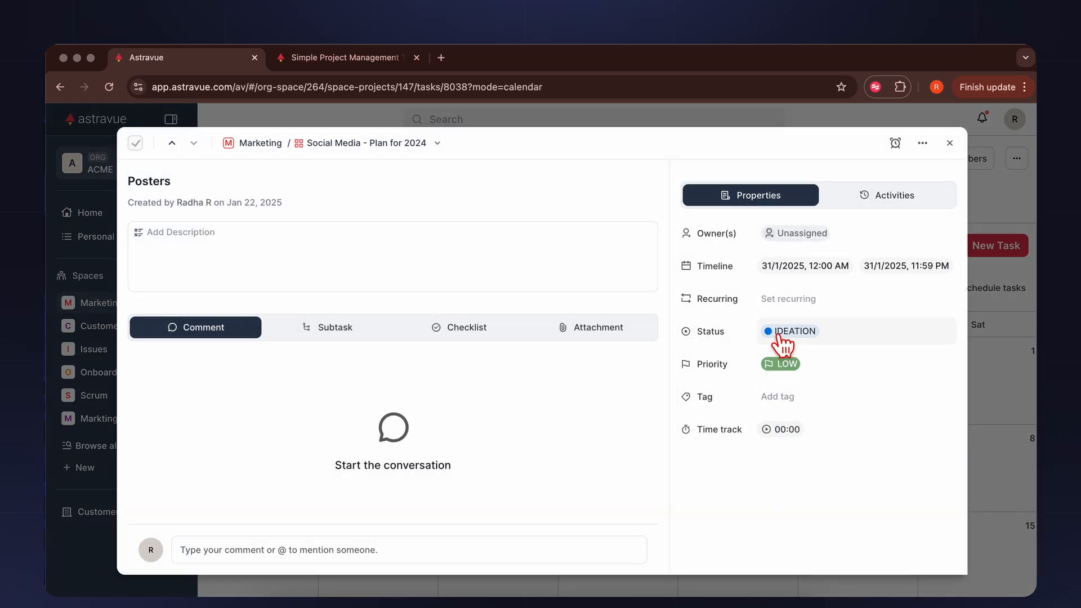
pyautogui.click(788, 233)
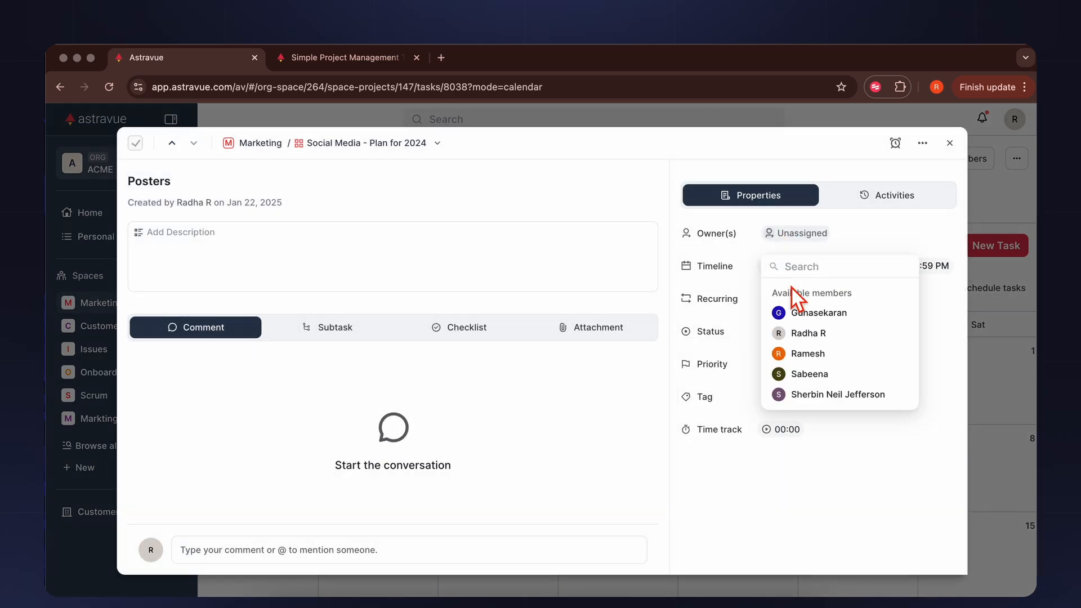
pyautogui.click(806, 374)
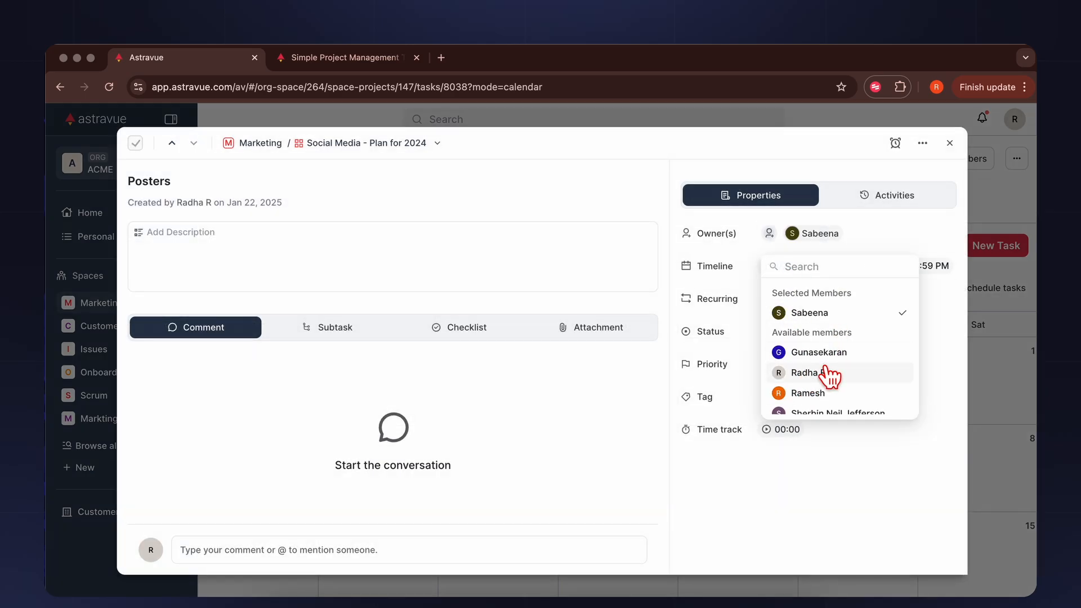
pyautogui.click(820, 351)
pyautogui.click(786, 533)
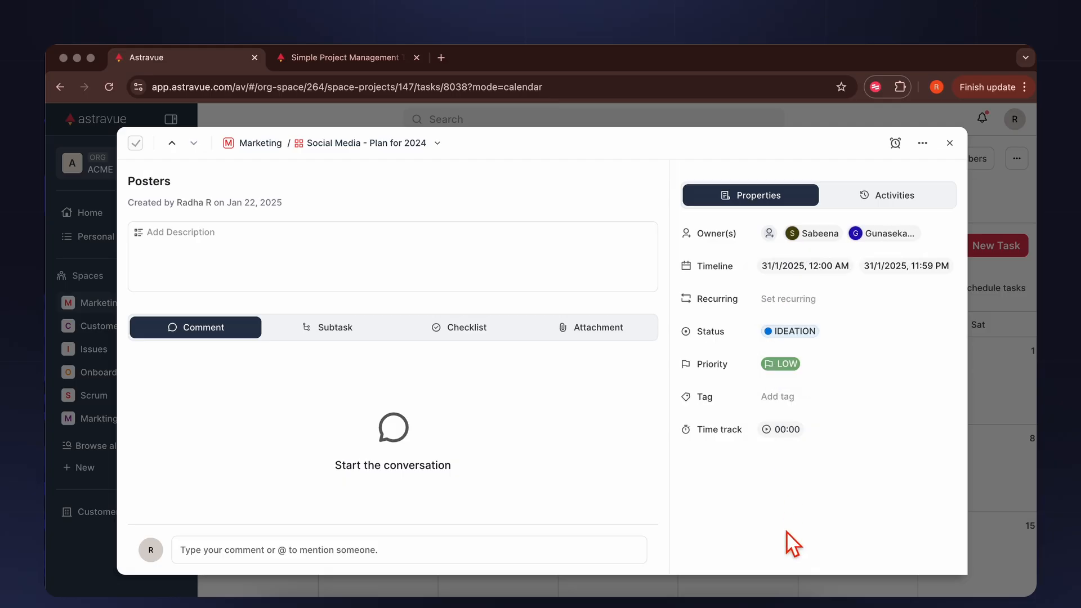
pyautogui.click(950, 144)
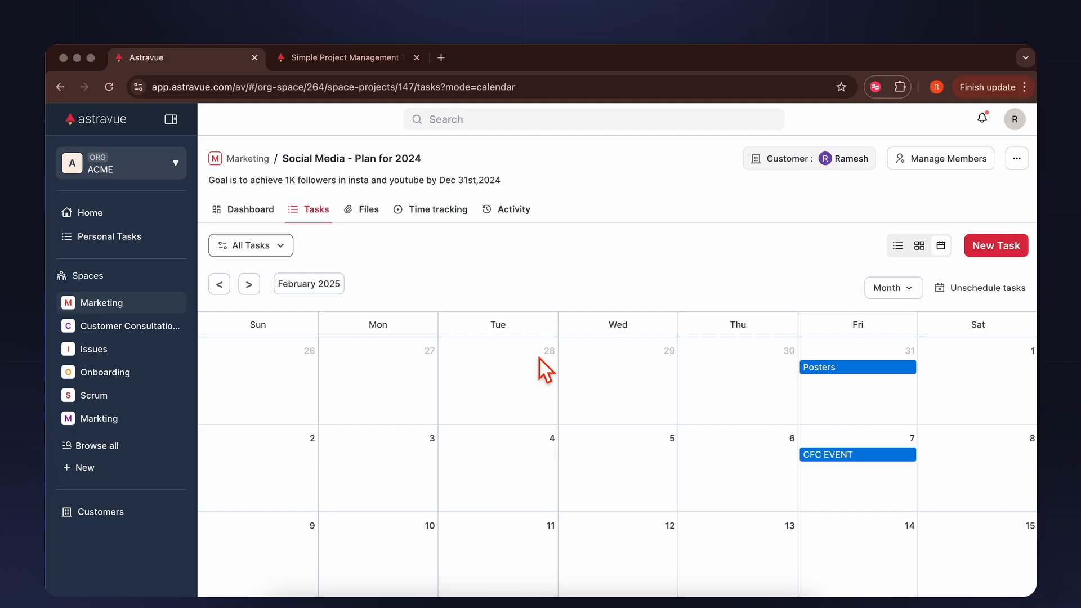
# Add a task named "Posters Content" on 27 January 2025 in the calendar
pyautogui.click(414, 354)
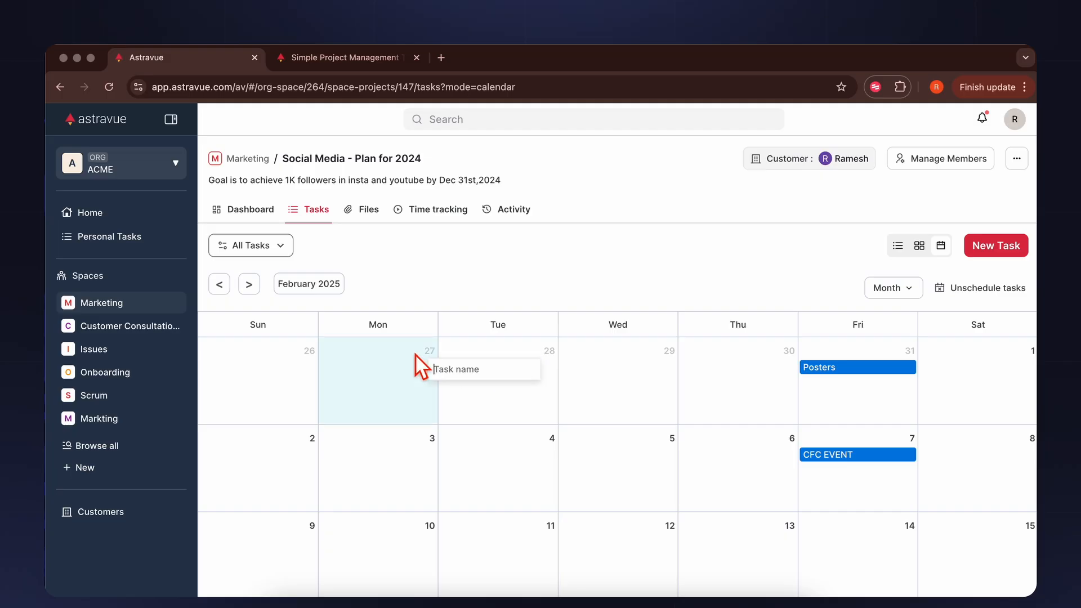
pyautogui.write('content')
pyautogui.press('Up')
pyautogui.press('Right')
pyautogui.press('Right')
pyautogui.press('BackSpace')
pyautogui.write('o')
pyautogui.press('Up')
pyautogui.write('Posters')
pyautogui.press('Return')
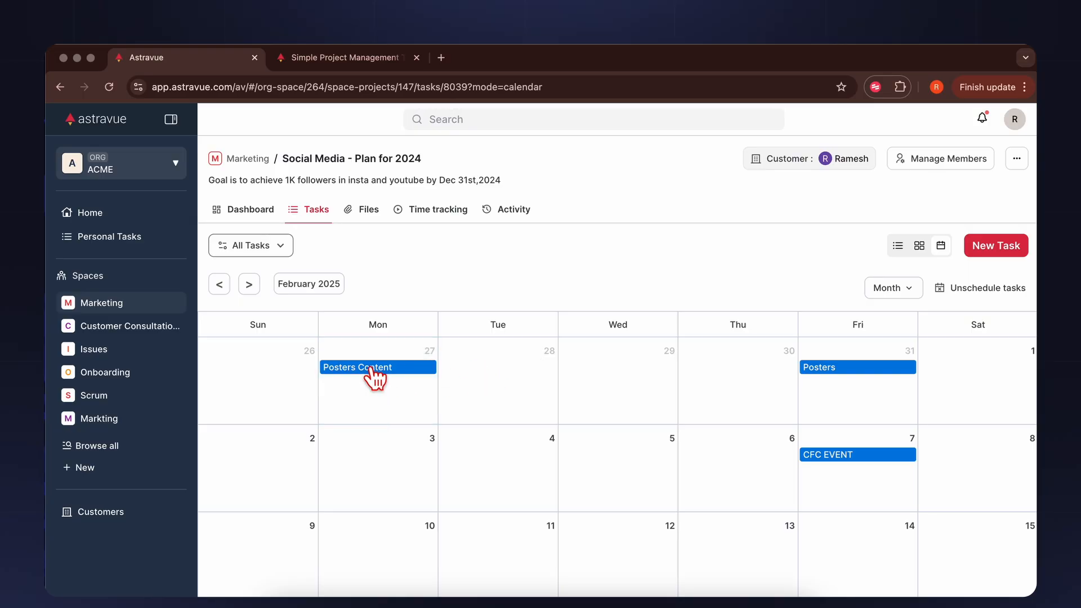
# Assign the third and the first listed members as owners of the Posters Content task and close its details
pyautogui.click(370, 367)
pyautogui.click(782, 234)
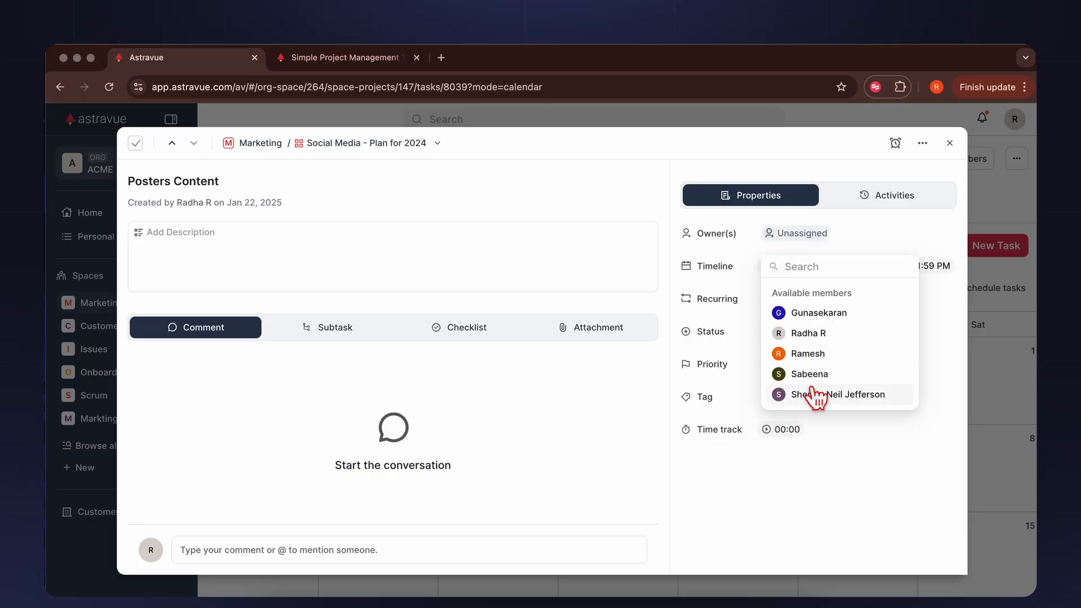
pyautogui.click(808, 354)
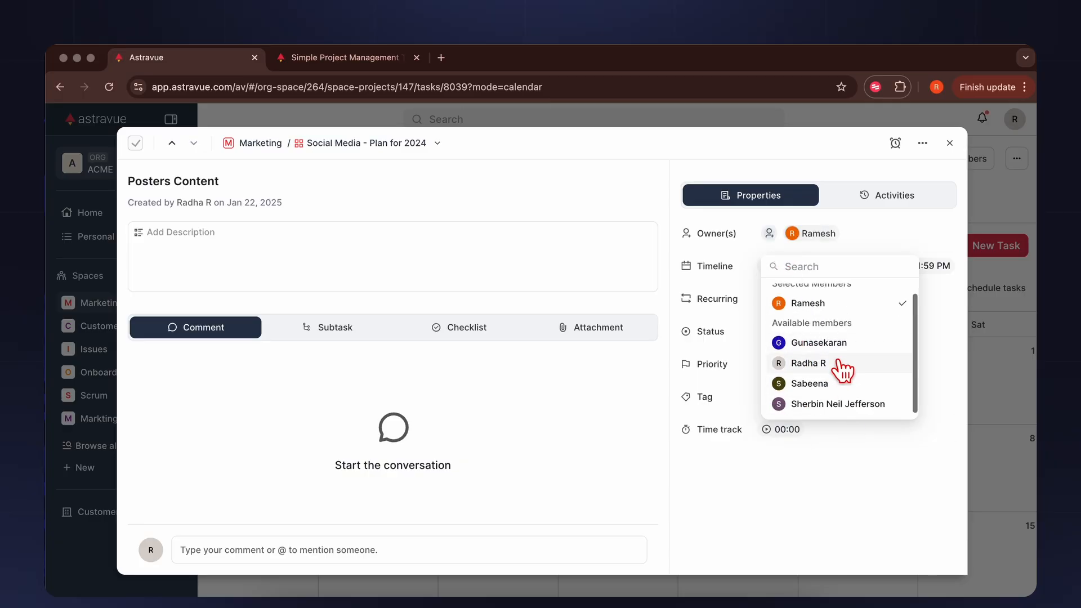
pyautogui.click(836, 351)
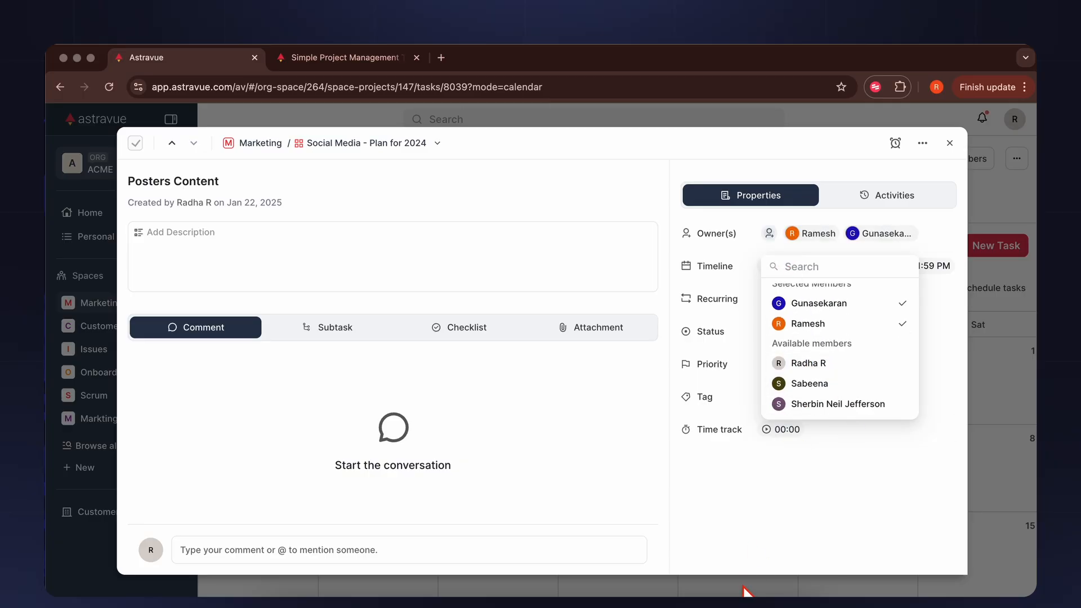
pyautogui.click(737, 544)
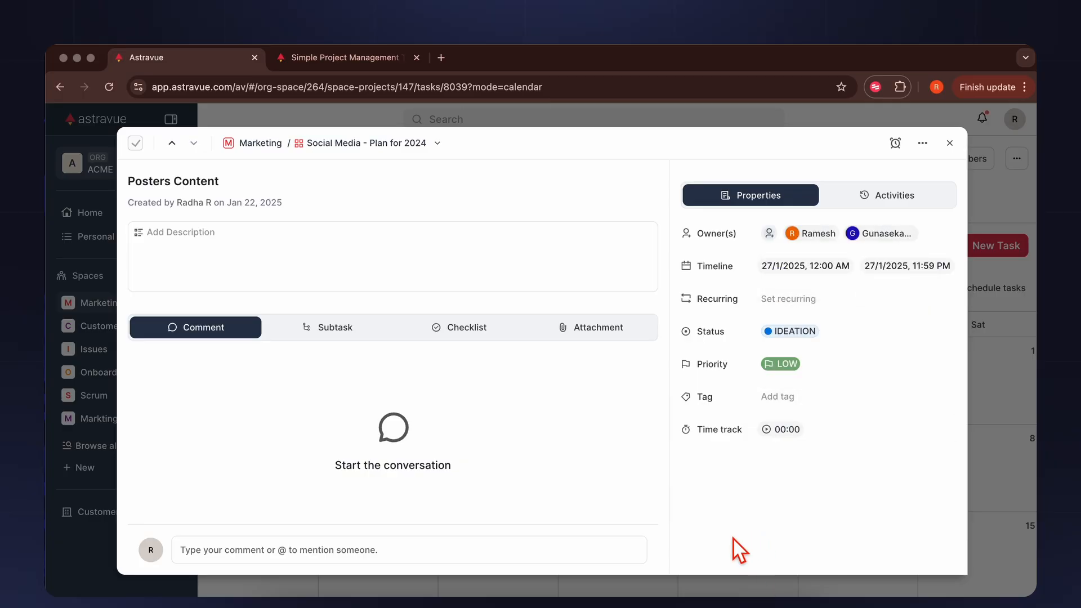
pyautogui.click(949, 143)
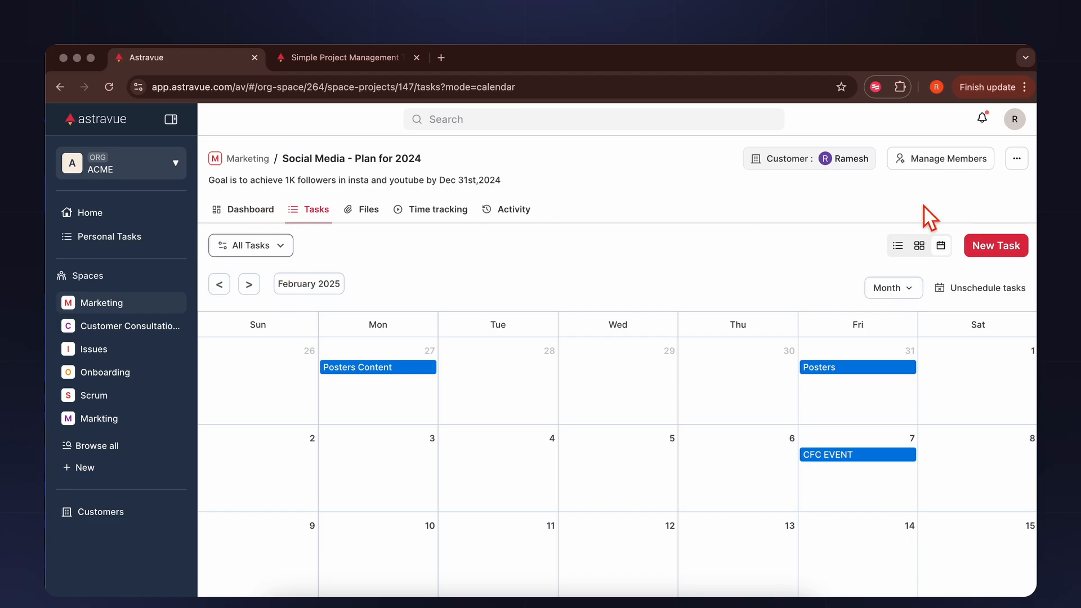
# Show the tasks as a list and assign the second listed member as owner of CFC EVENT under IDEATION
pyautogui.click(898, 246)
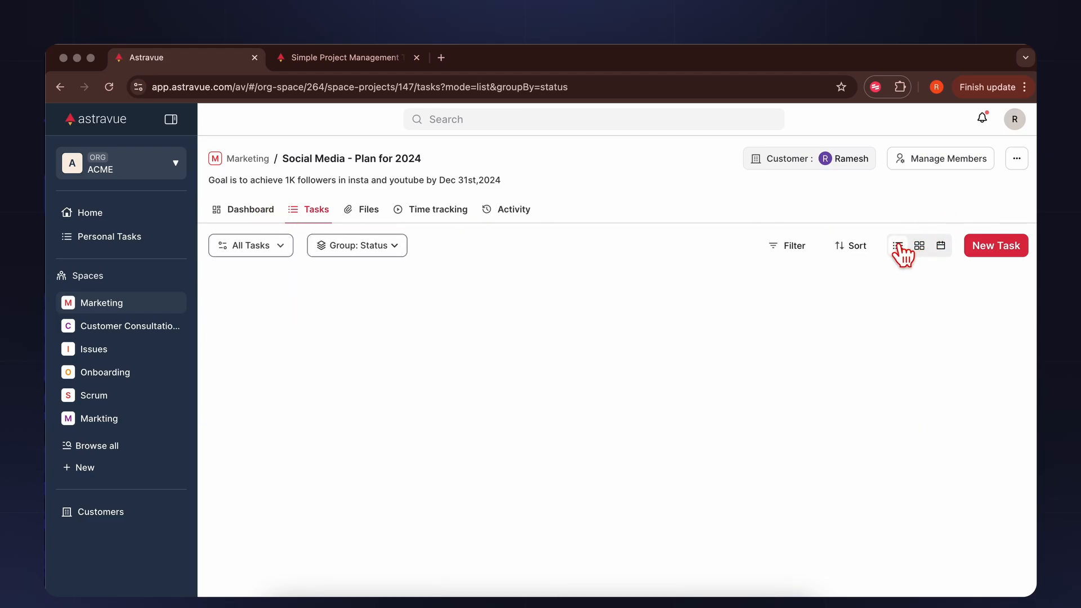
pyautogui.scroll(-1, 632, 442)
pyautogui.scroll(-10, 633, 443)
pyautogui.scroll(12, 563, 473)
pyautogui.scroll(-2, 479, 484)
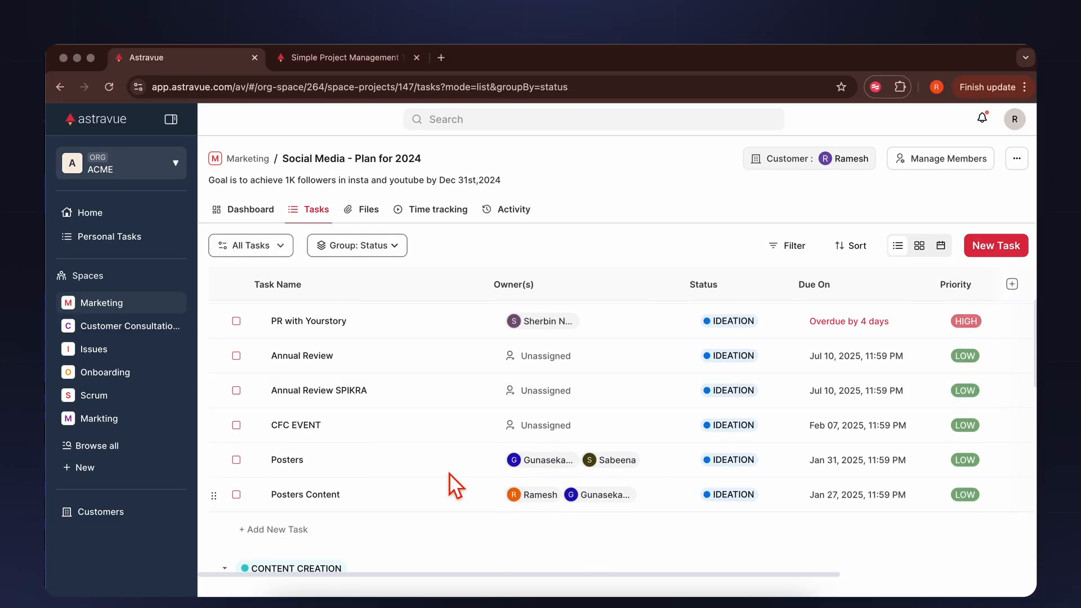
pyautogui.click(544, 426)
pyautogui.click(518, 502)
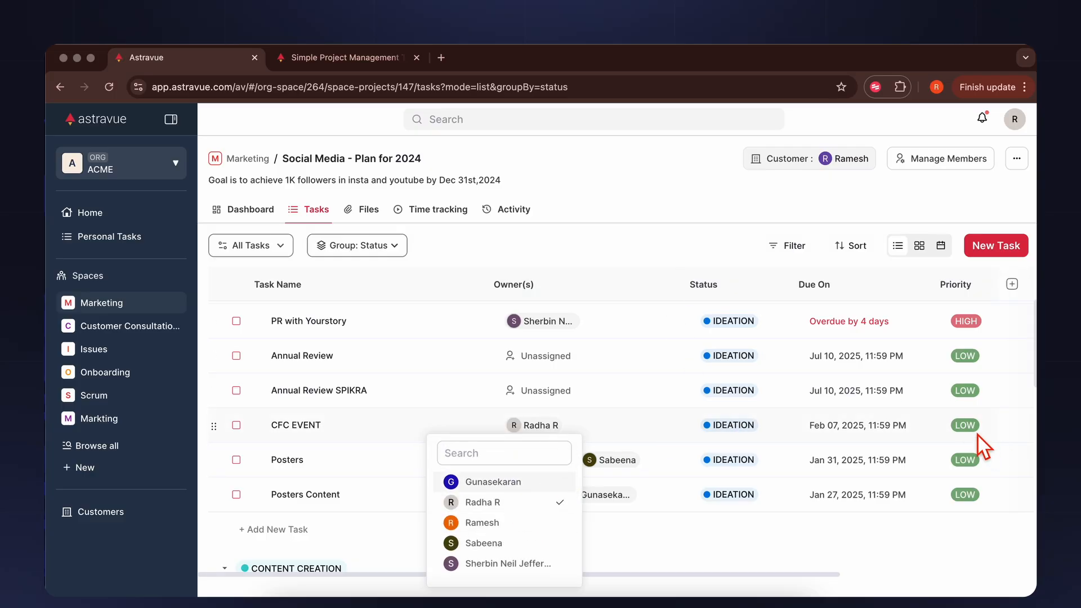
# Set the priority of CFC EVENT to HIGH, Posters to MEDIUM and Posters Content to HIGH
pyautogui.click(965, 425)
pyautogui.click(964, 482)
pyautogui.click(965, 474)
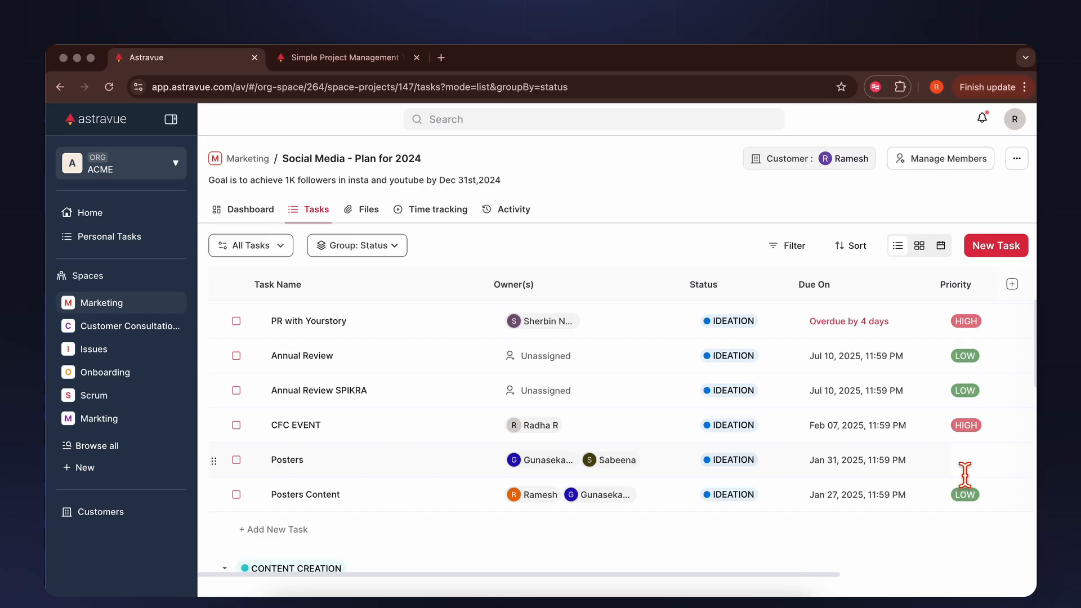
pyautogui.click(951, 539)
pyautogui.click(973, 507)
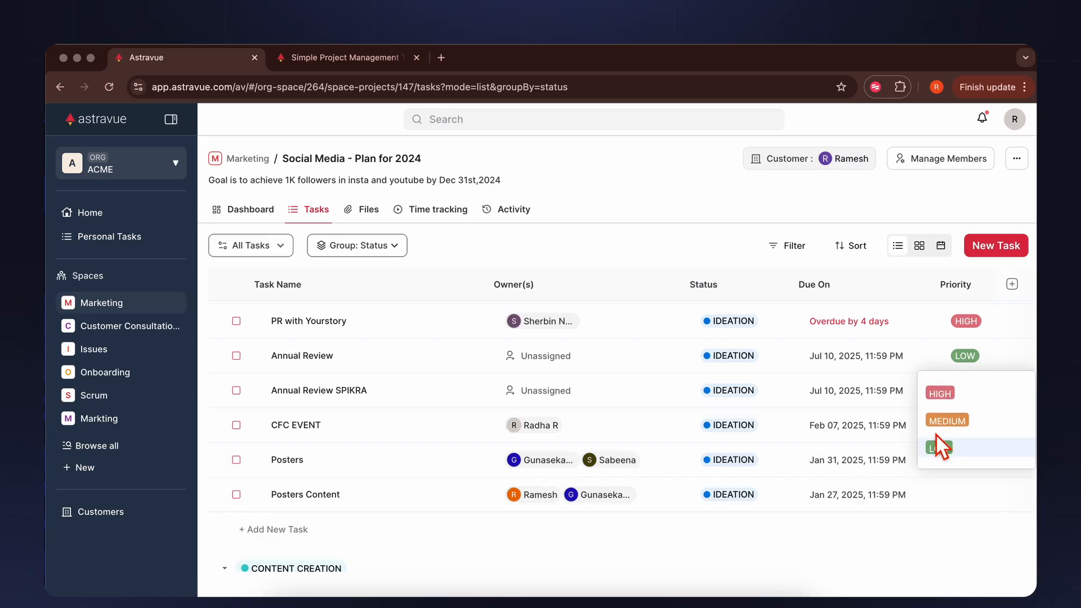
pyautogui.click(939, 392)
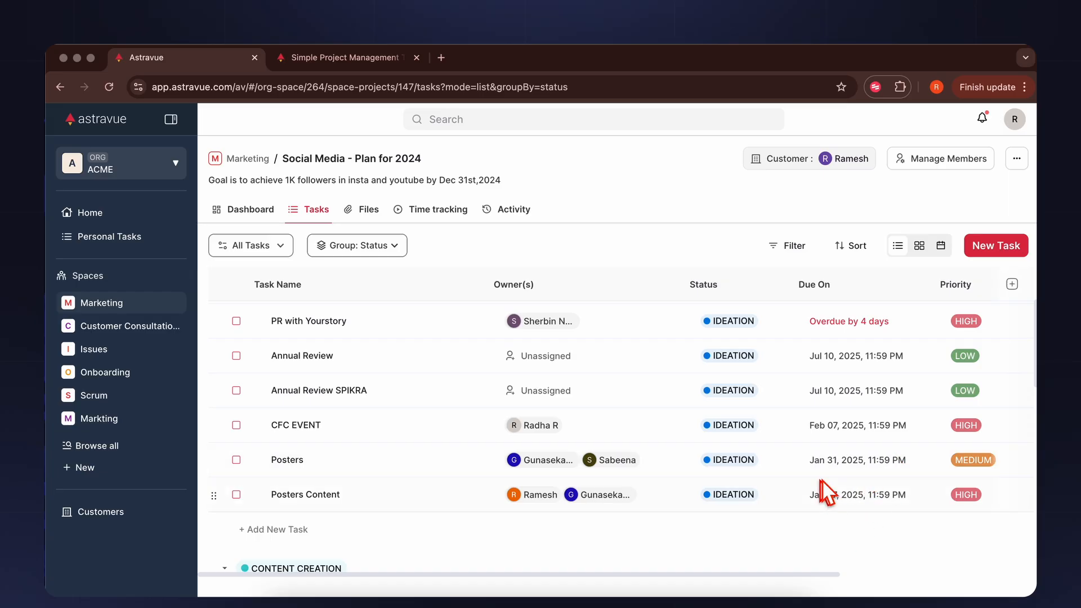
# Show the tasks as a Kanban board and look through its status columns
pyautogui.scroll(1, 854, 435)
pyautogui.scroll(3, 856, 438)
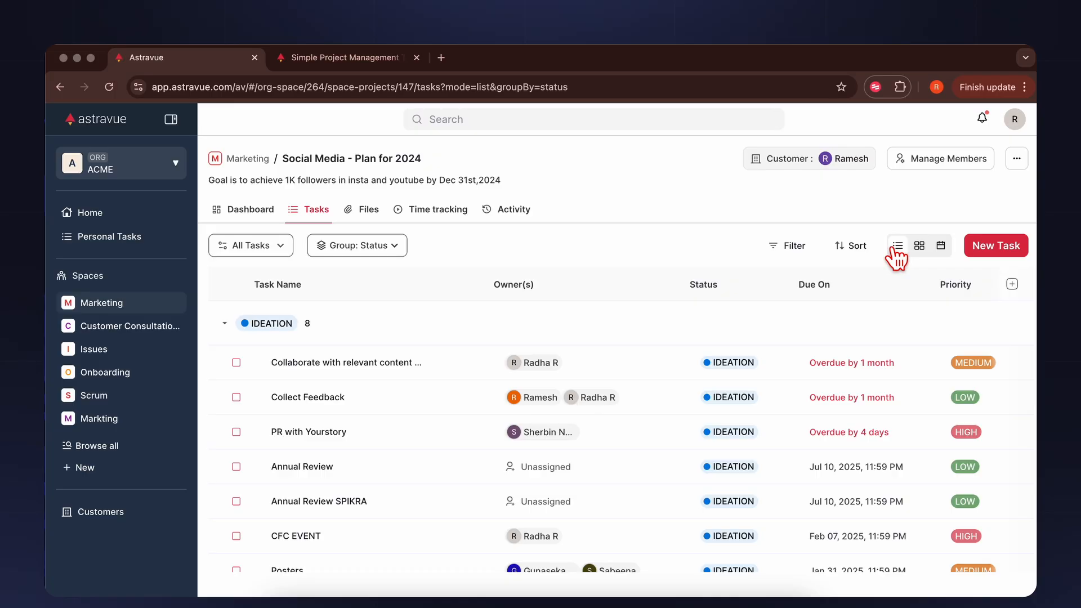
pyautogui.click(919, 246)
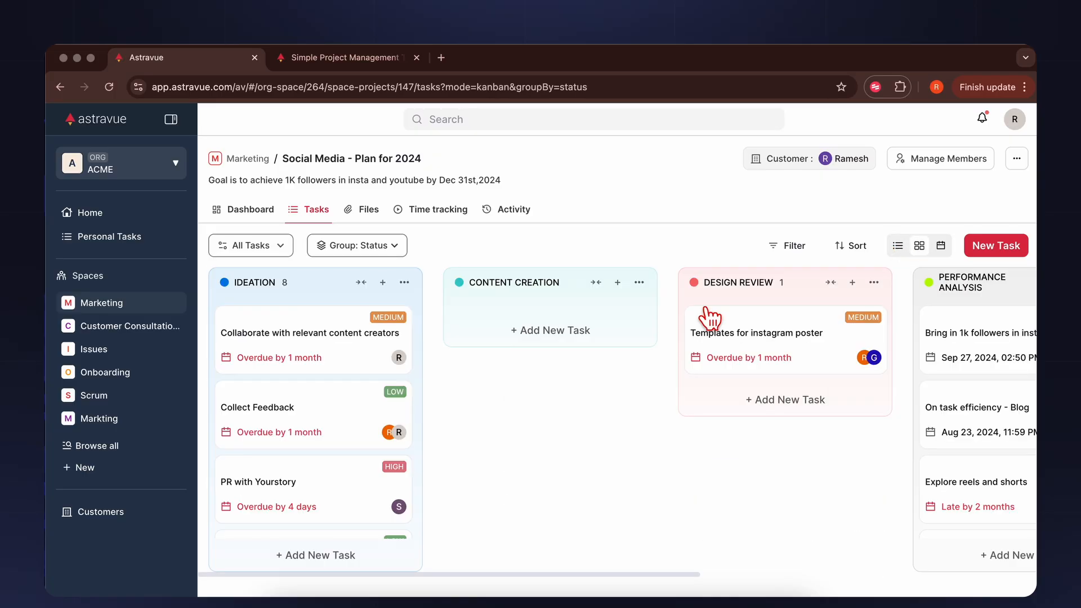
pyautogui.click(670, 259)
pyautogui.hscroll(5, 765, 494)
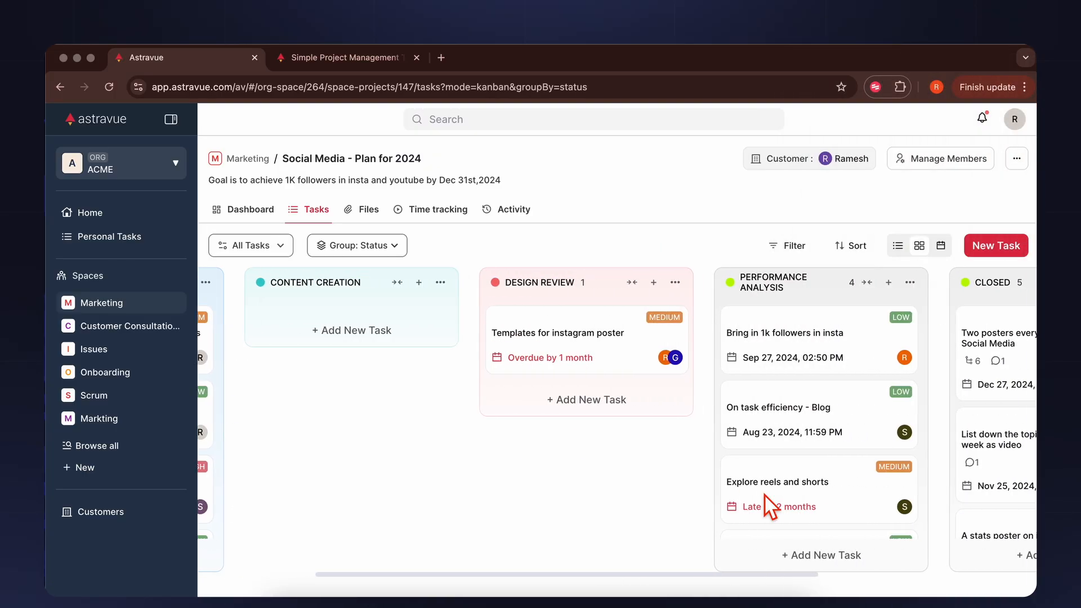
pyautogui.hscroll(4, 764, 494)
pyautogui.hscroll(-4, 626, 426)
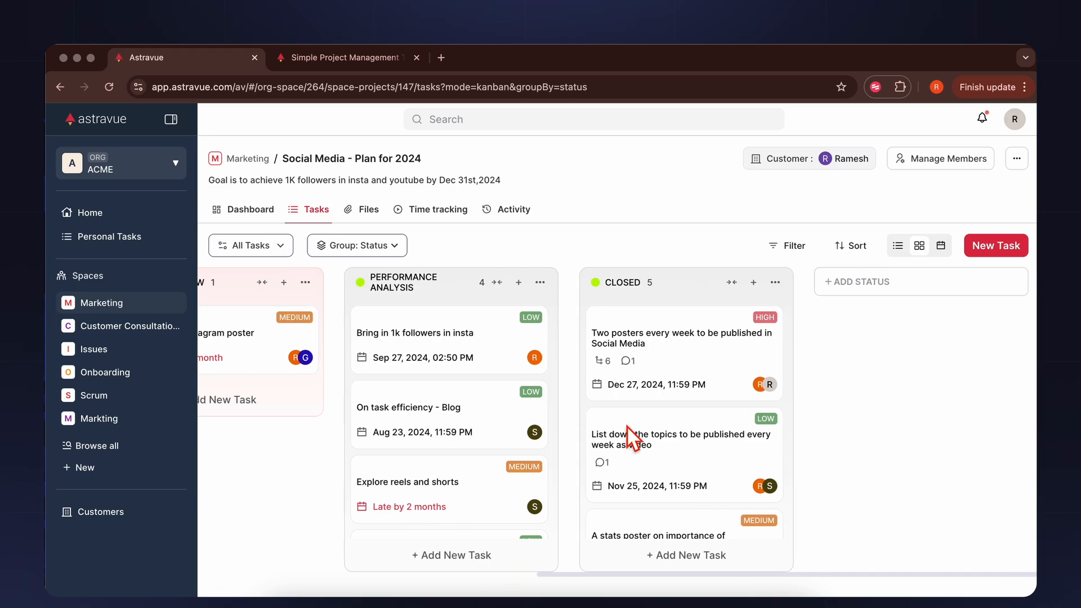
pyautogui.hscroll(-5, 632, 438)
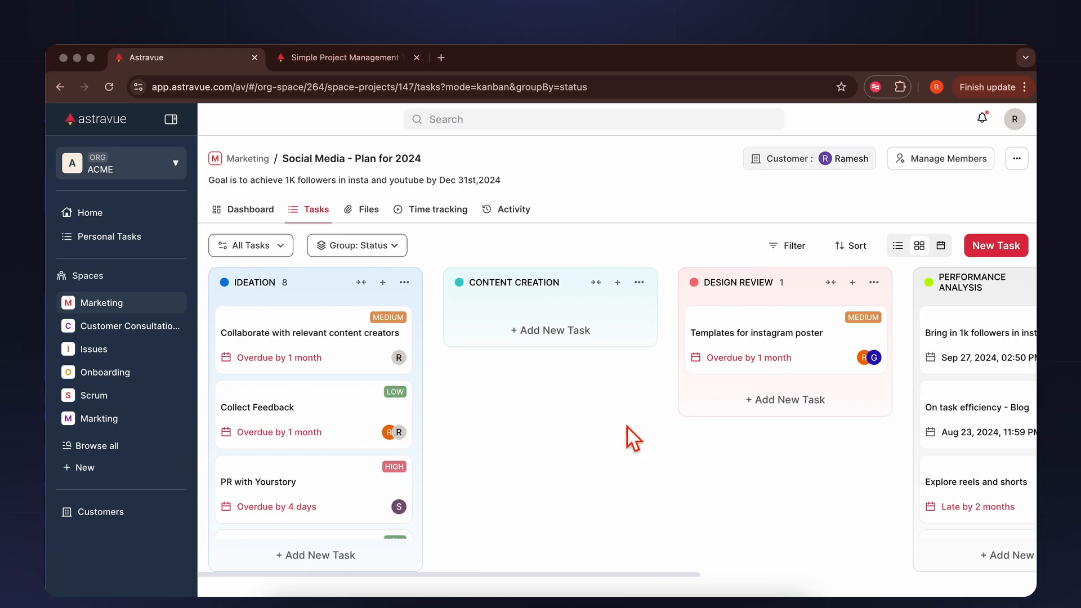
# Add a new status column named FEEDBACK LOOP at the end of the board
pyautogui.hscroll(4, 626, 428)
pyautogui.hscroll(4, 627, 428)
pyautogui.hscroll(5, 627, 434)
pyautogui.click(899, 281)
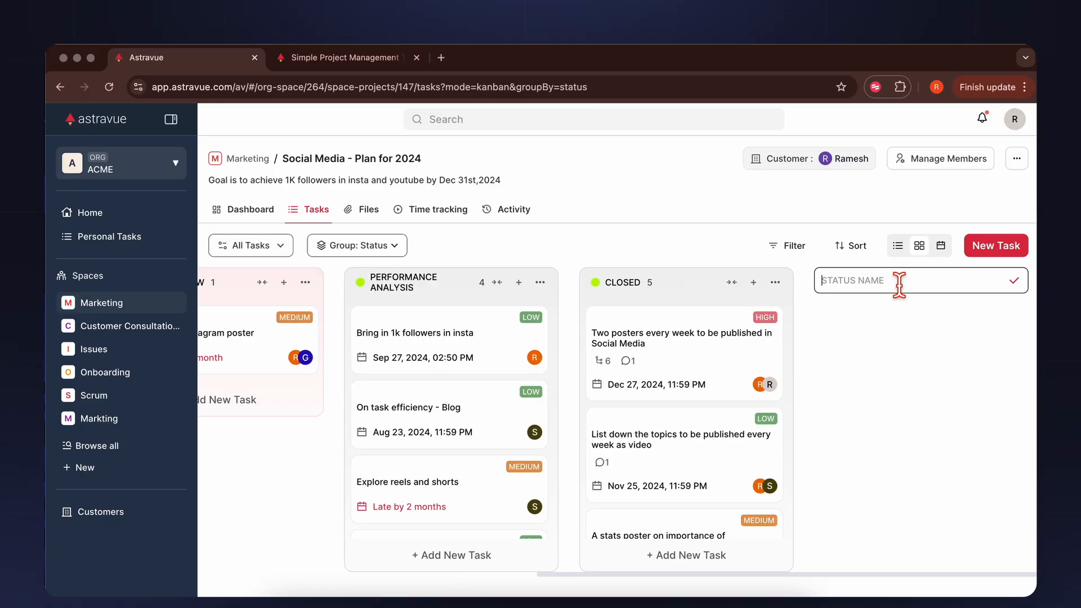
pyautogui.write('FEEDBACK LOOP')
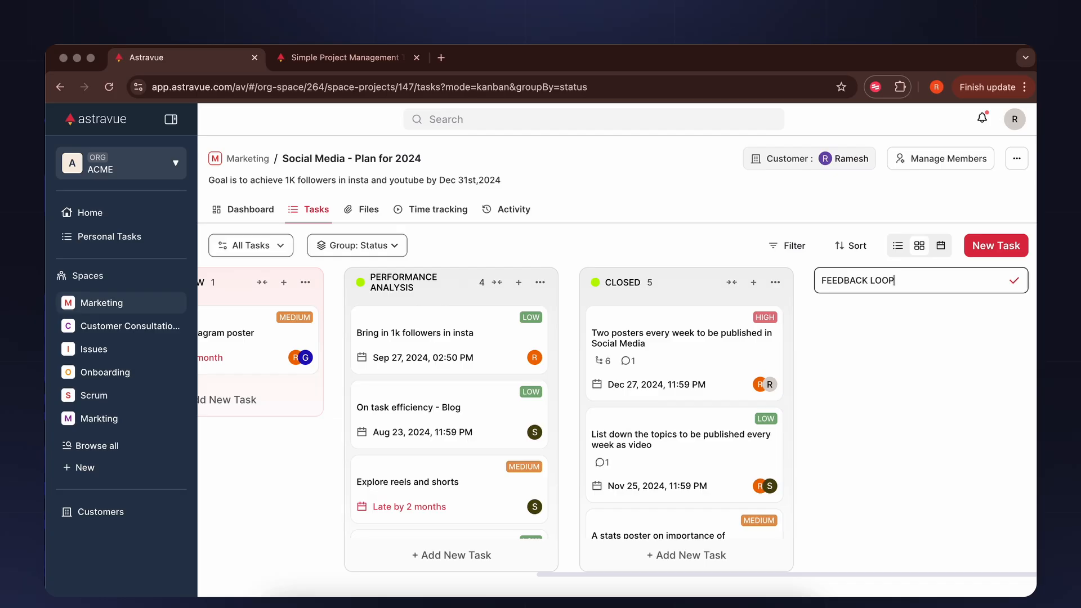
pyautogui.click(1015, 285)
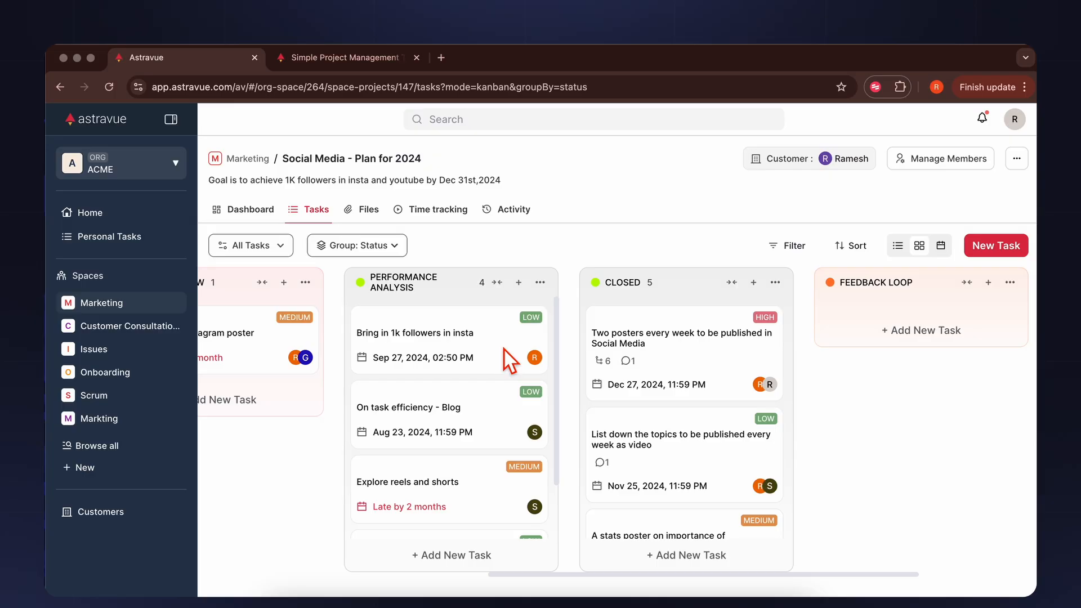
# Move the Templates for instagram poster card from DESIGN REVIEW to the FEEDBACK LOOP column
pyautogui.hscroll(-4, 411, 367)
pyautogui.moveTo(377, 353); pyautogui.dragTo(683, 338)
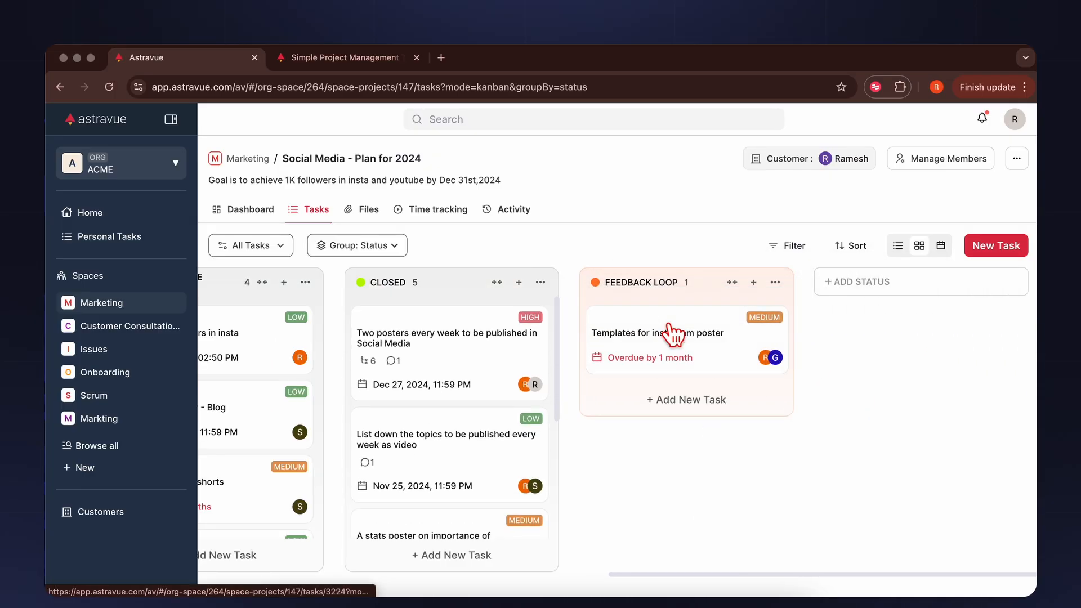
pyautogui.click(634, 358)
pyautogui.click(996, 480)
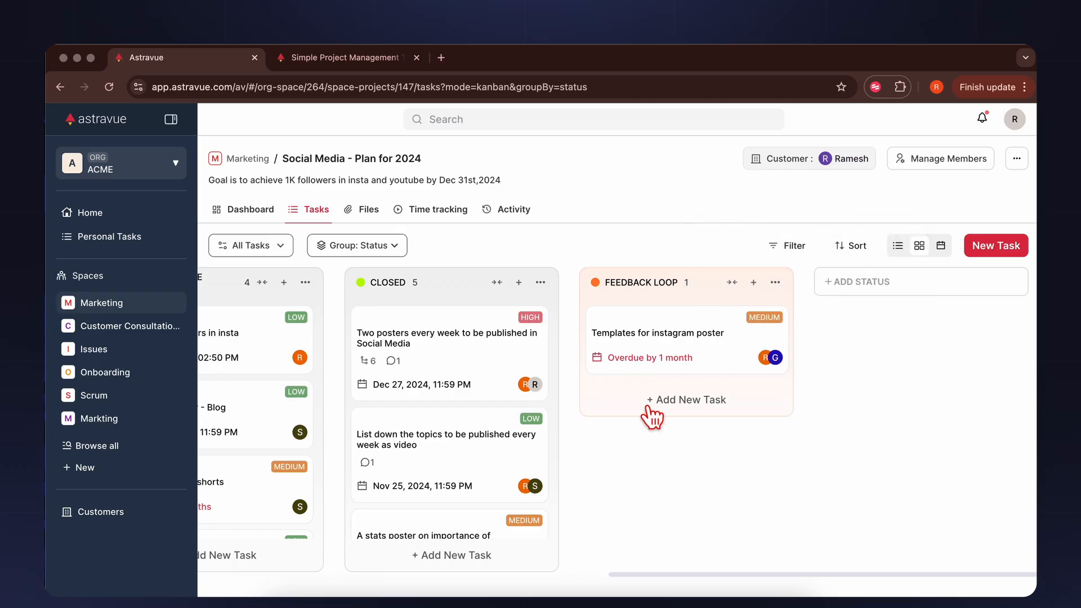
# Group the board by priority and then regroup it by owner
pyautogui.hscroll(-1, 409, 479)
pyautogui.hscroll(-10, 414, 487)
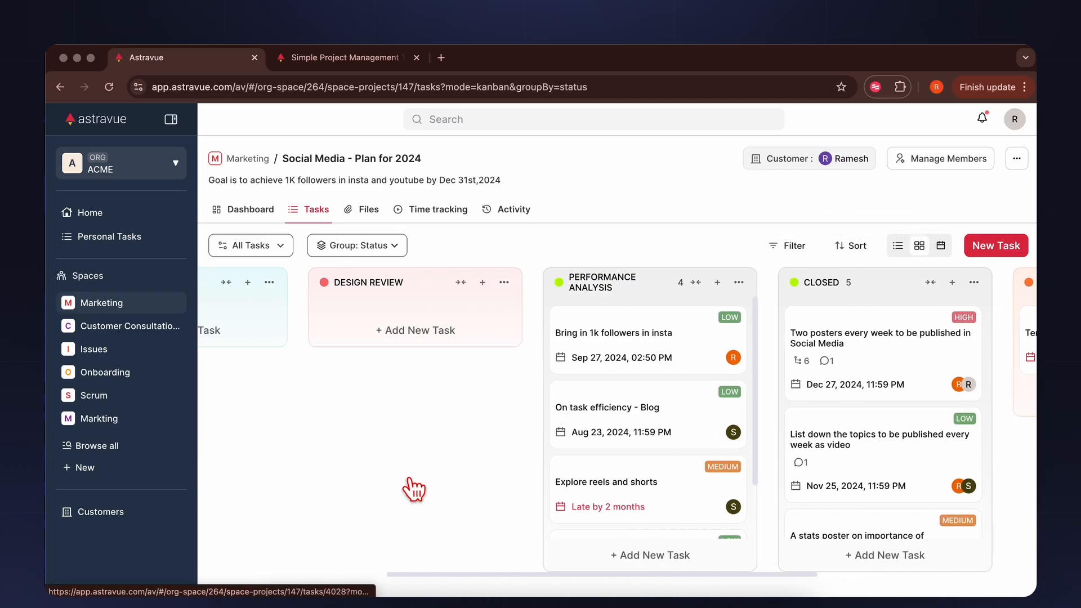
pyautogui.hscroll(4, 589, 421)
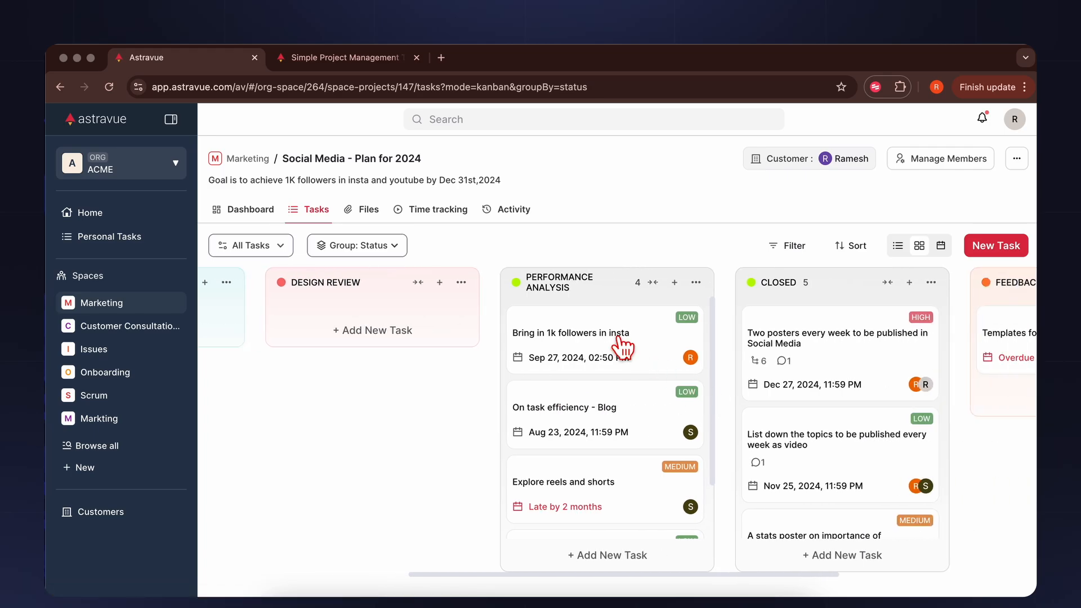
pyautogui.click(368, 247)
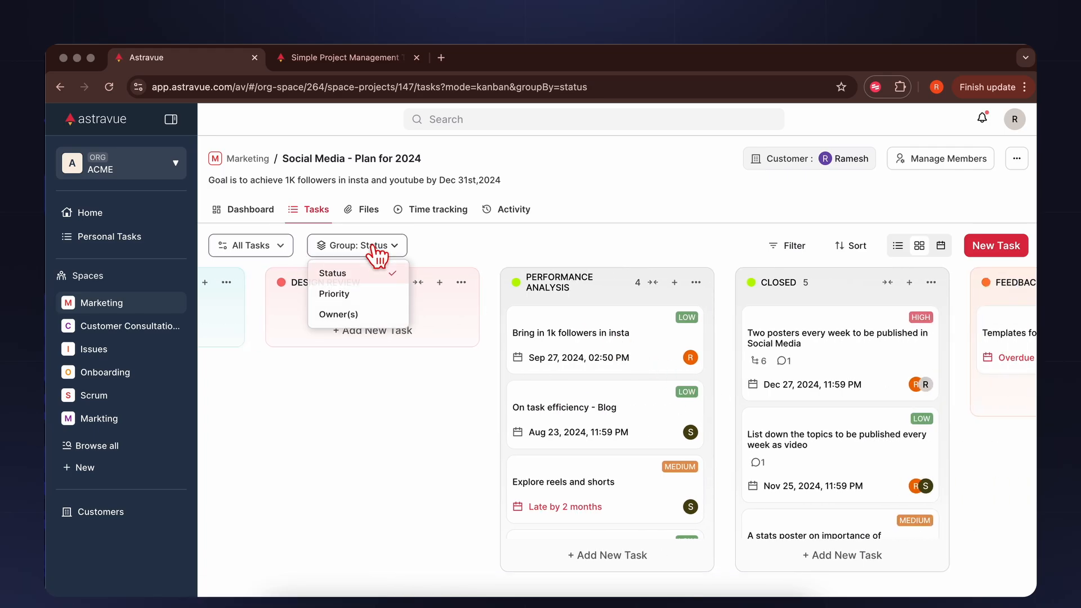
pyautogui.click(373, 289)
pyautogui.click(367, 249)
pyautogui.click(367, 316)
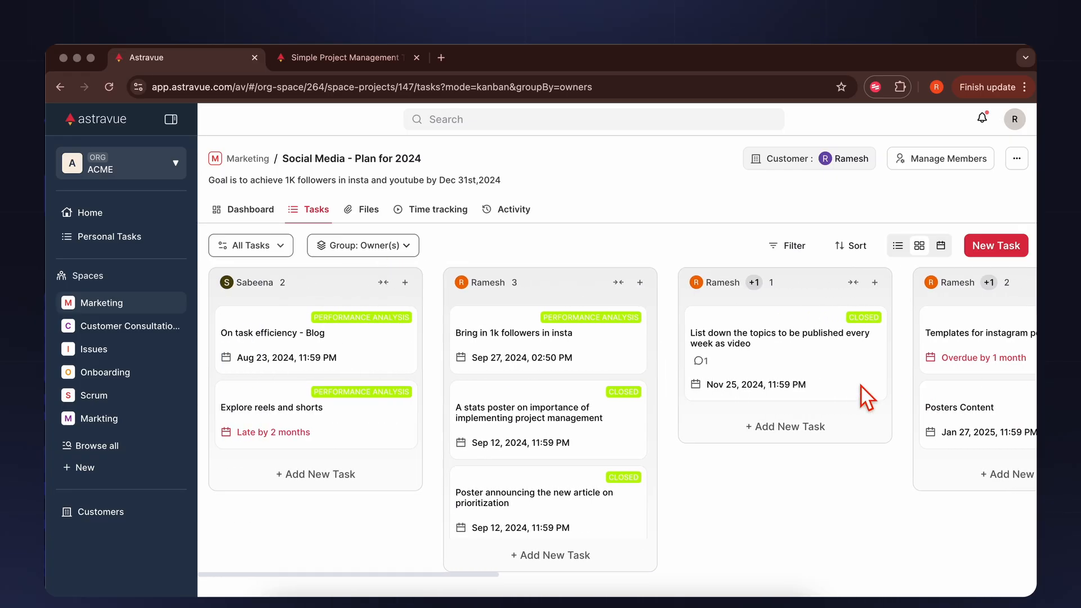
# Examine the tasks and their statuses in each owner's column across the board
pyautogui.hscroll(5, 651, 393)
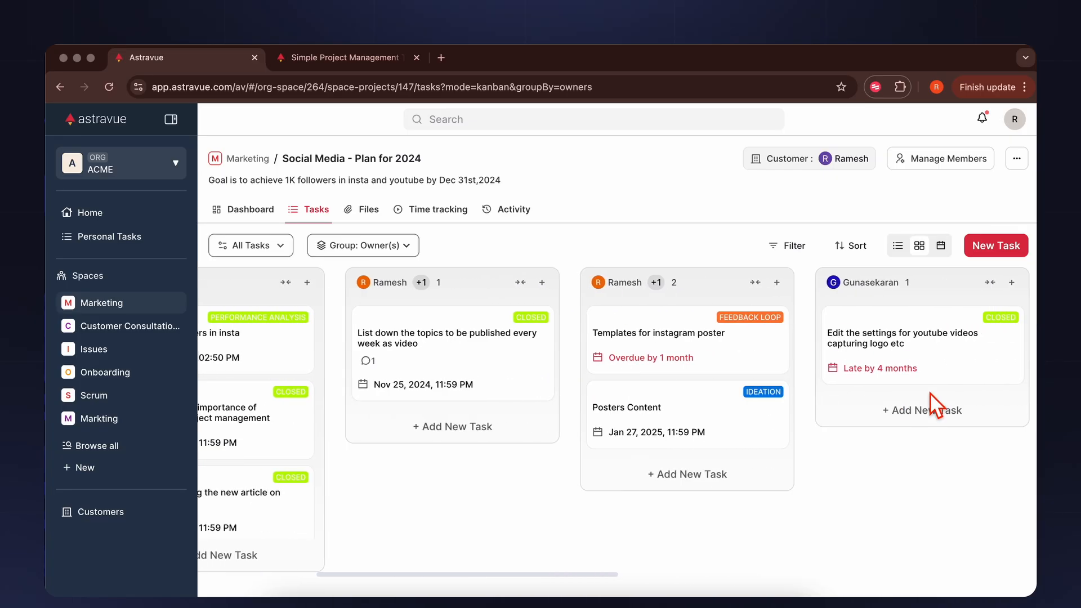
pyautogui.hscroll(-5, 930, 393)
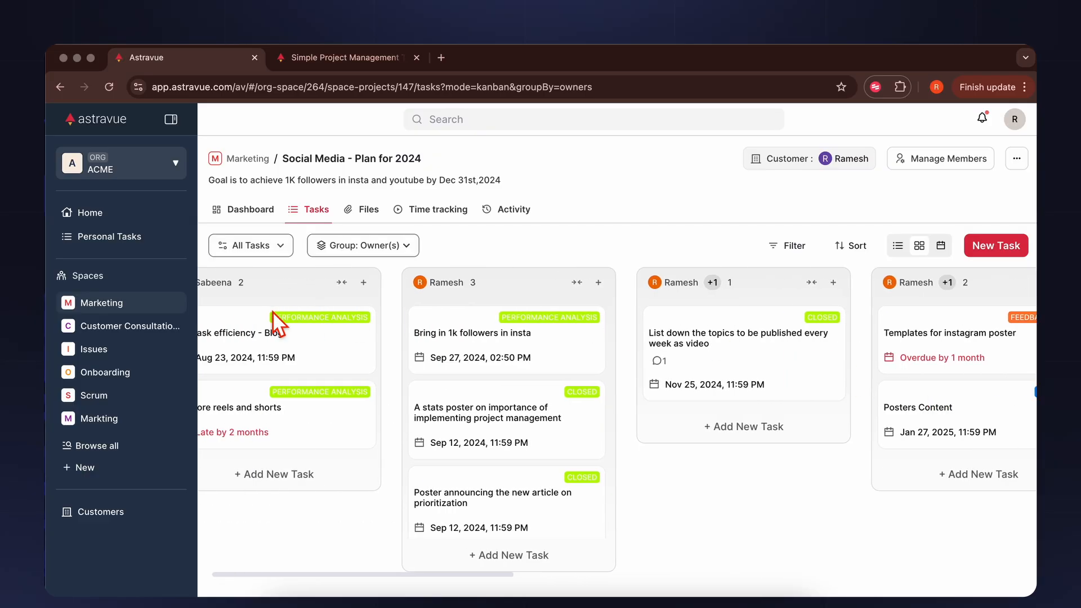
pyautogui.hscroll(-1, 576, 380)
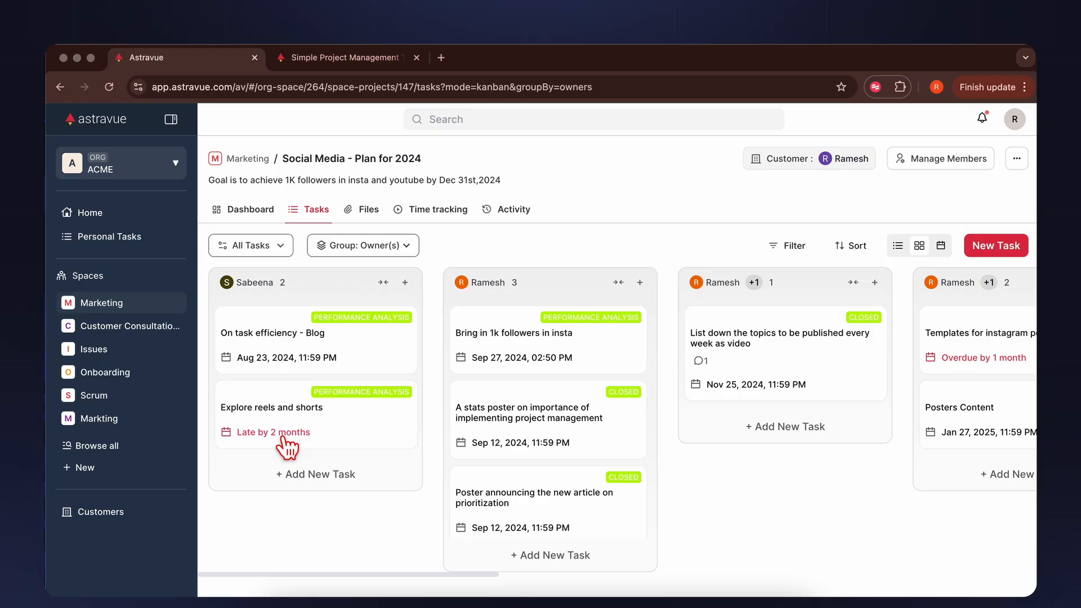
pyautogui.hscroll(3, 788, 445)
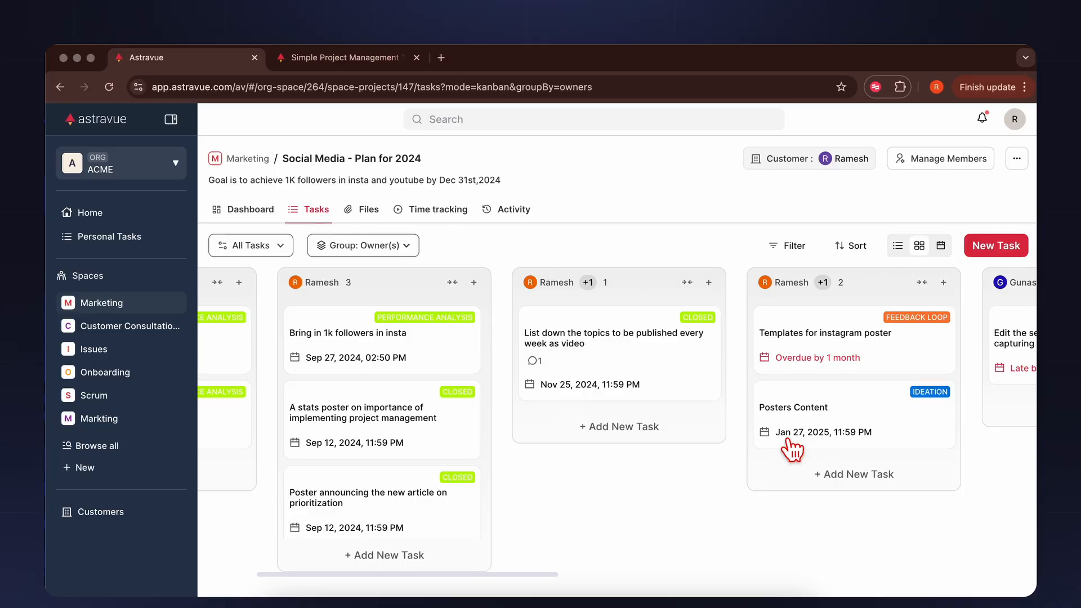
pyautogui.hscroll(4, 792, 448)
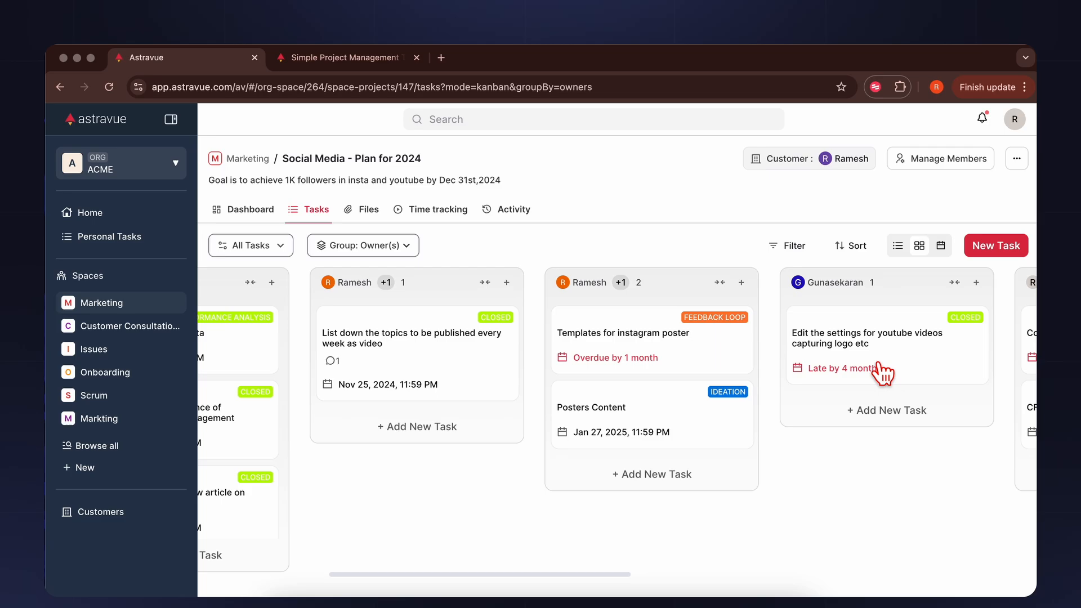
pyautogui.hscroll(6, 882, 371)
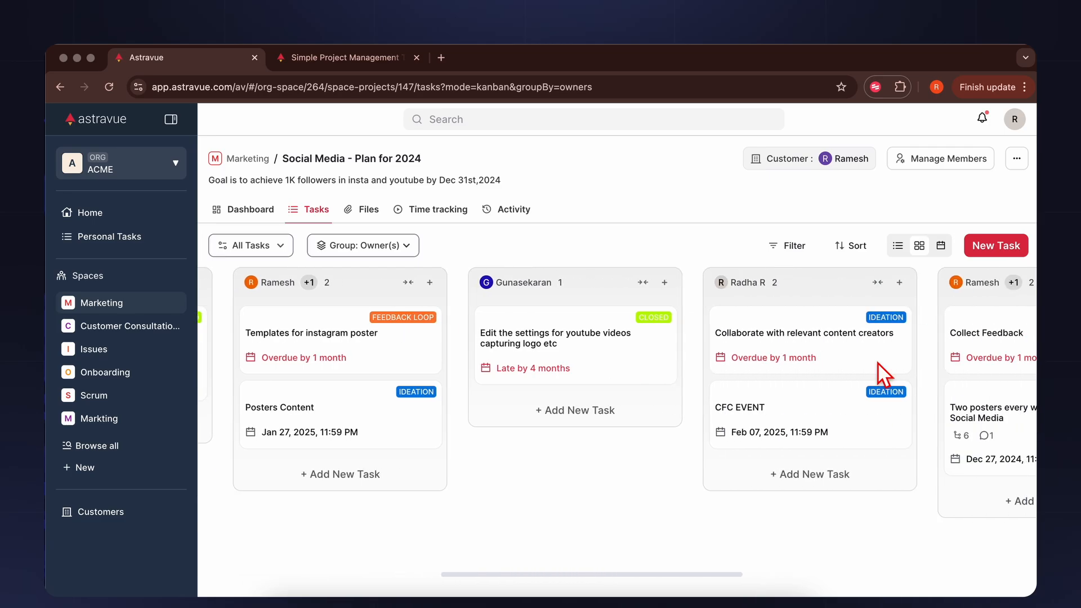
pyautogui.hscroll(-12, 614, 381)
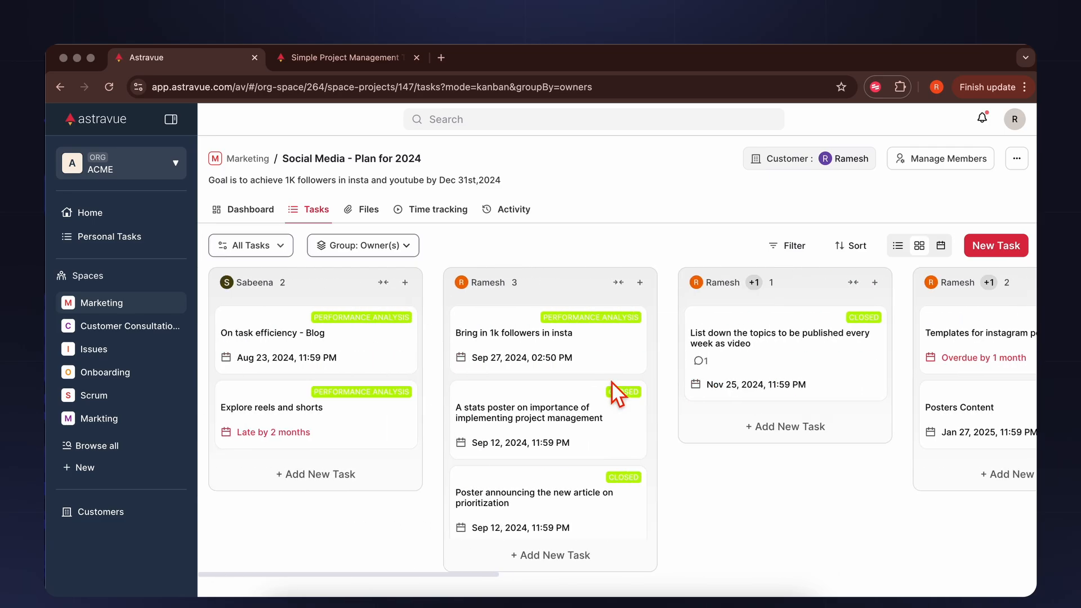
# Group the board by priority and open the Explore reels and shorts task under MEDIUM
pyautogui.click(355, 246)
pyautogui.click(363, 296)
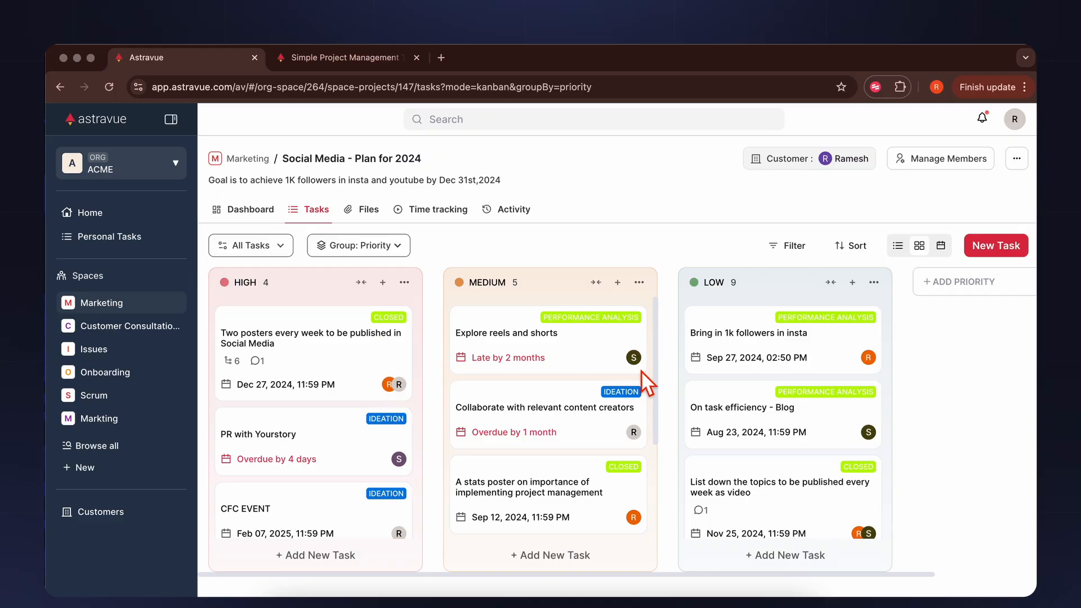
pyautogui.click(491, 337)
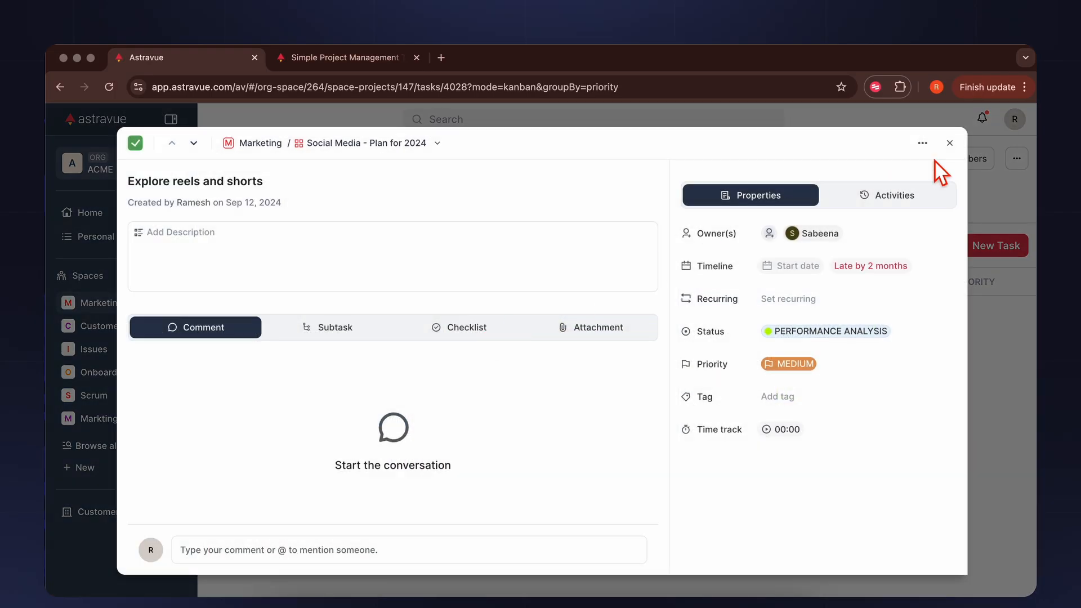
# Add and save the description "Youtube & linkedIN" for the Explore reels and shorts task
pyautogui.click(372, 244)
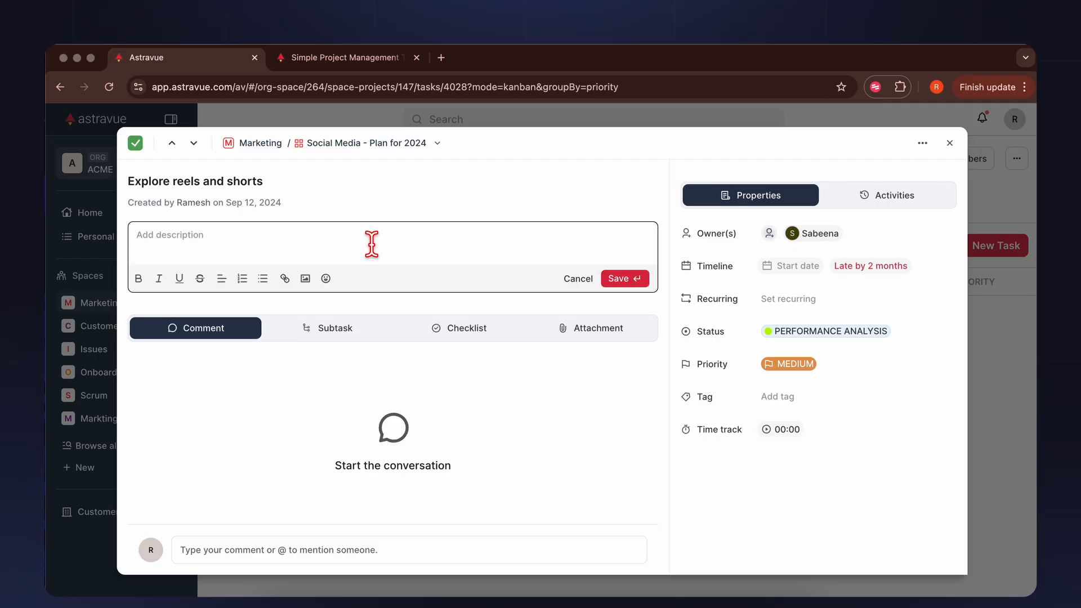
pyautogui.write('Youtube & linkedIN')
pyautogui.click(622, 279)
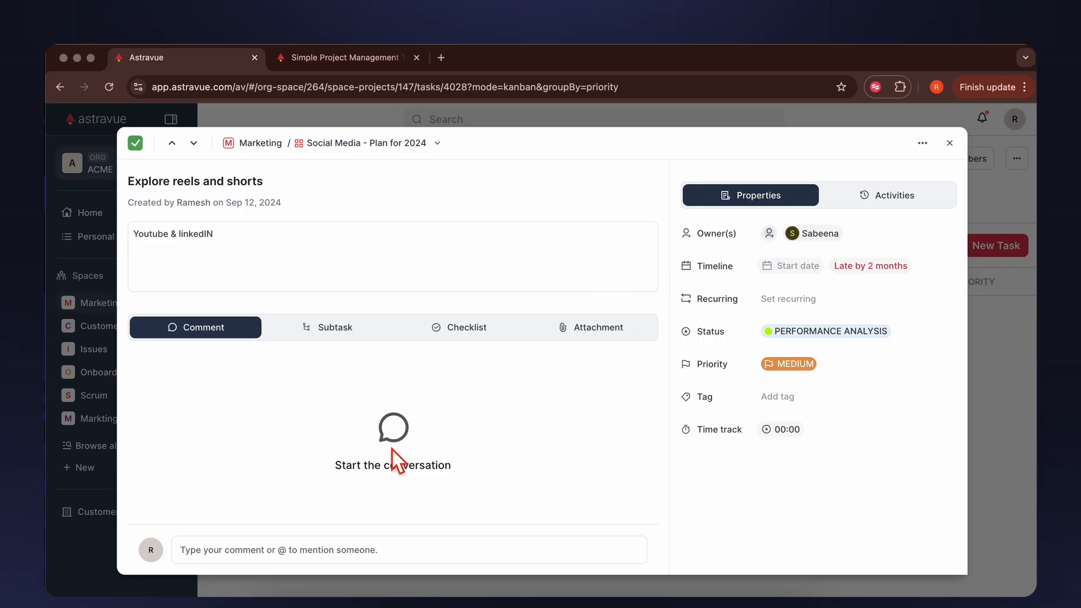
# Post a comment that mentions the task's creator and asks "could you please share Astravue's linkedin details with me?"
pyautogui.click(294, 548)
pyautogui.write('@ram')
pyautogui.press('Return')
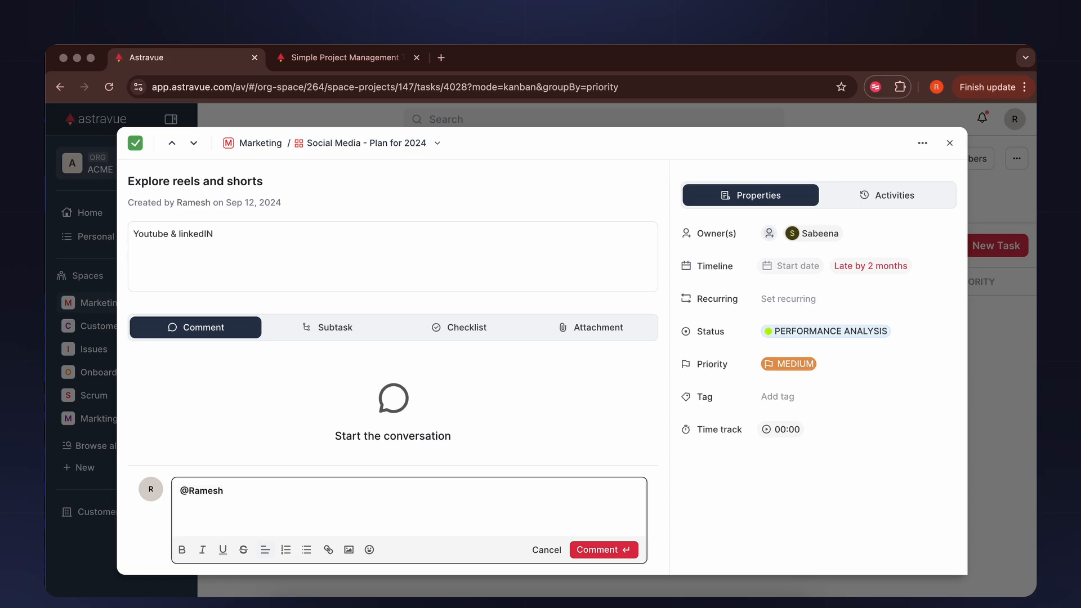
pyautogui.write('could you please share Astravu')
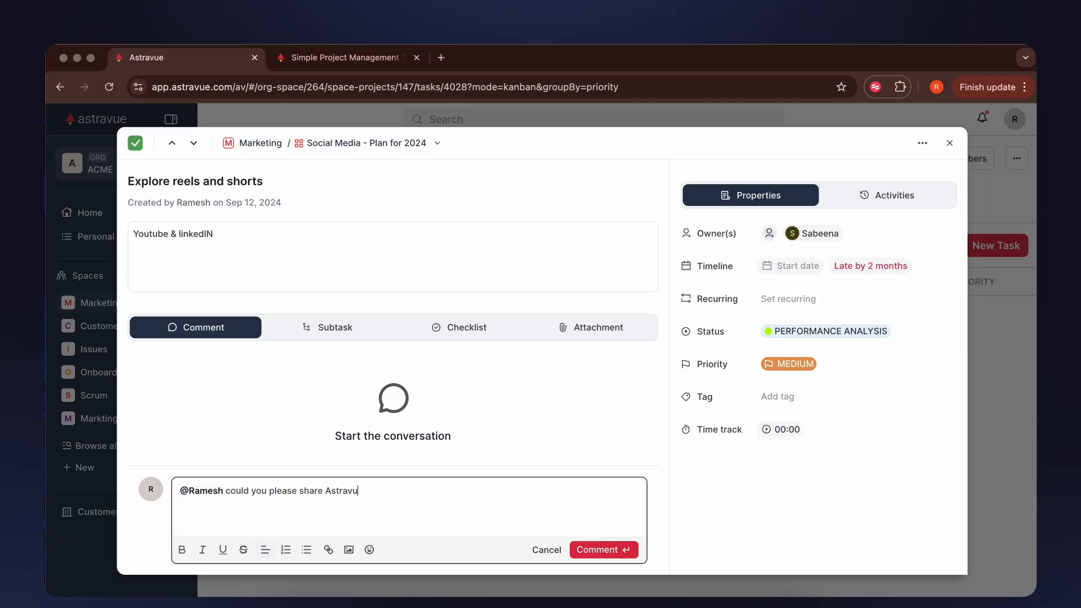
pyautogui.write("e's linkedin deatil")
pyautogui.press('BackSpace')
pyautogui.press('BackSpace')
pyautogui.press('BackSpace')
pyautogui.write('tails wtith me?')
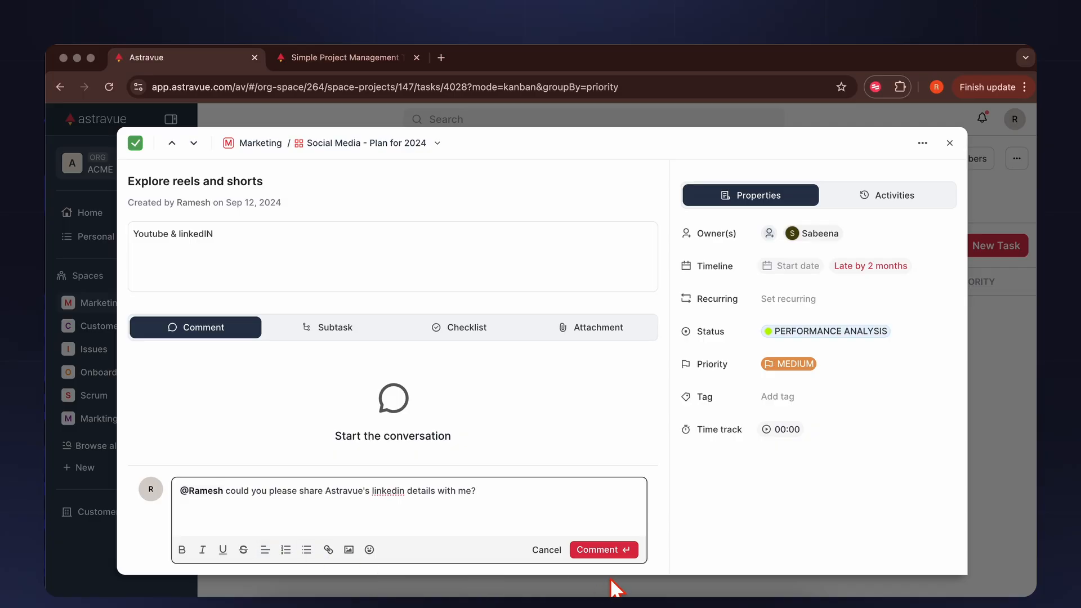
pyautogui.click(609, 552)
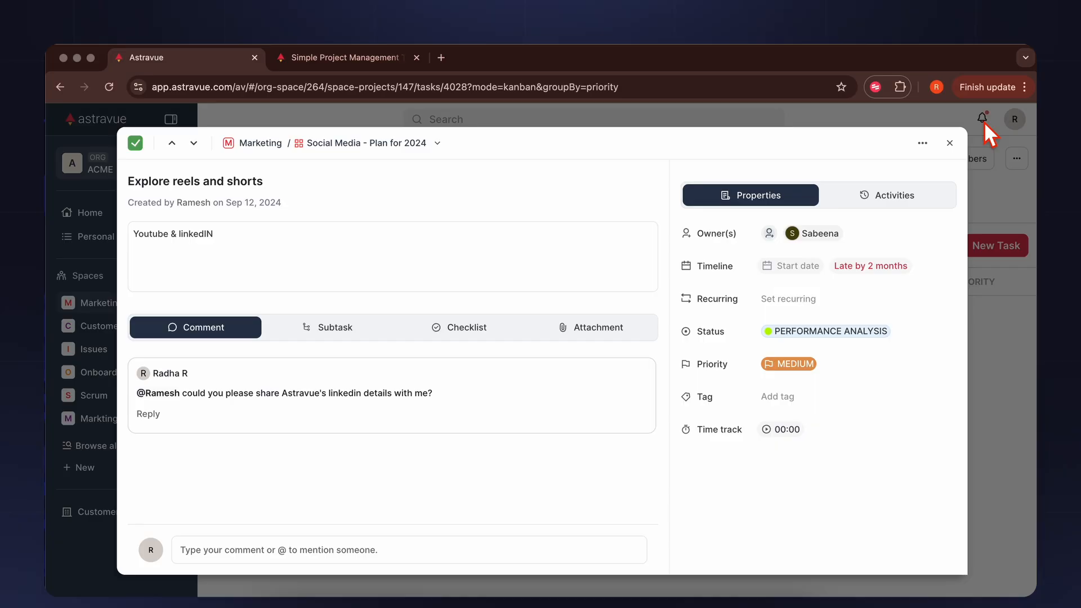
# Add a subtask named "Find an editor" to the Explore reels and shorts task
pyautogui.click(318, 333)
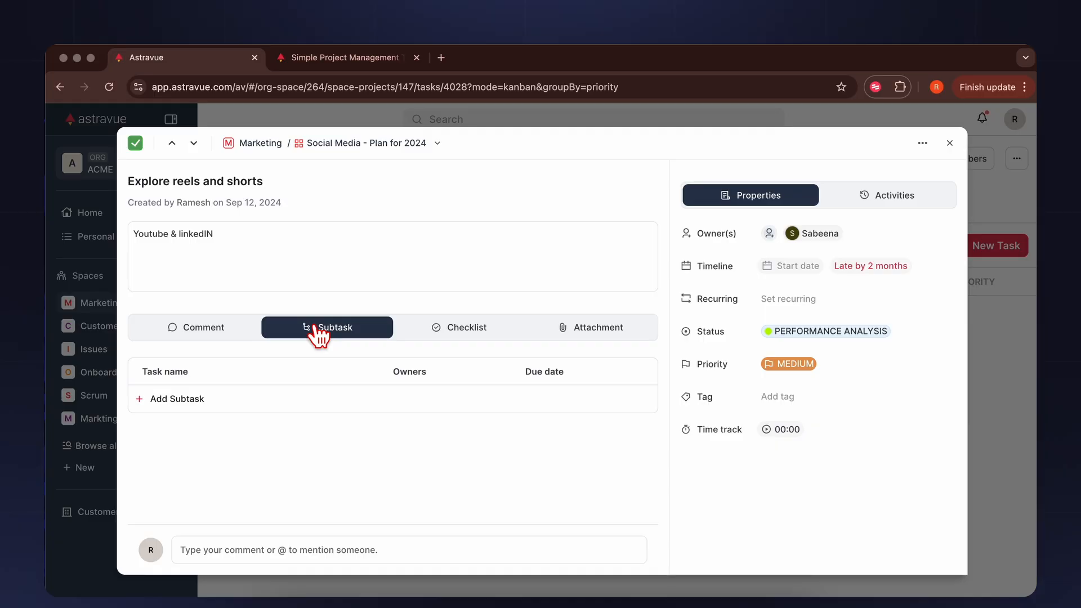
pyautogui.click(195, 401)
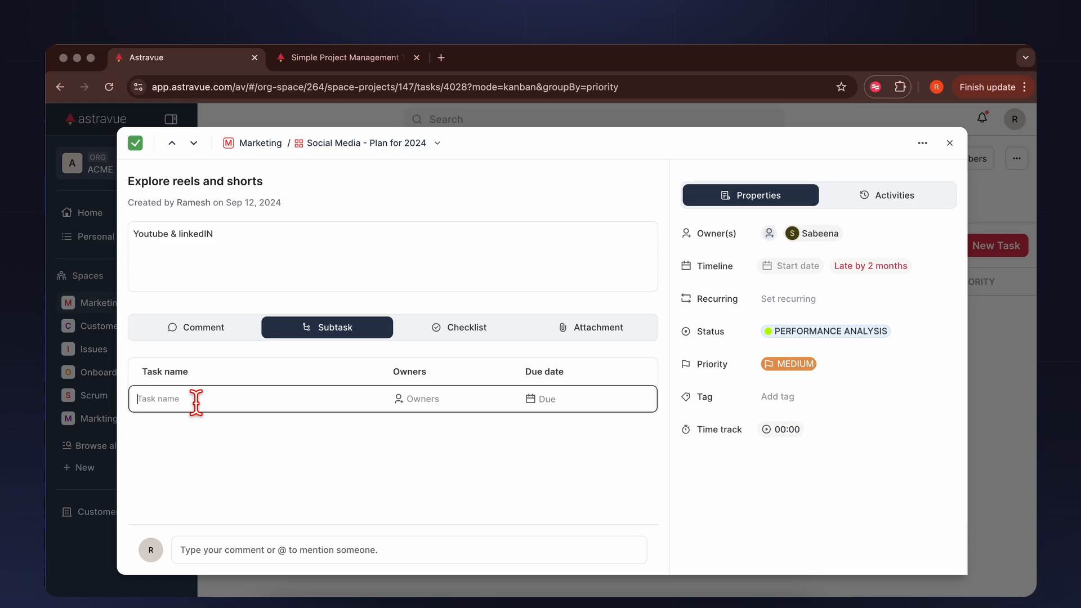
pyautogui.write('Find a ')
pyautogui.write('n edotoe')
pyautogui.write('tor')
pyautogui.press('Return')
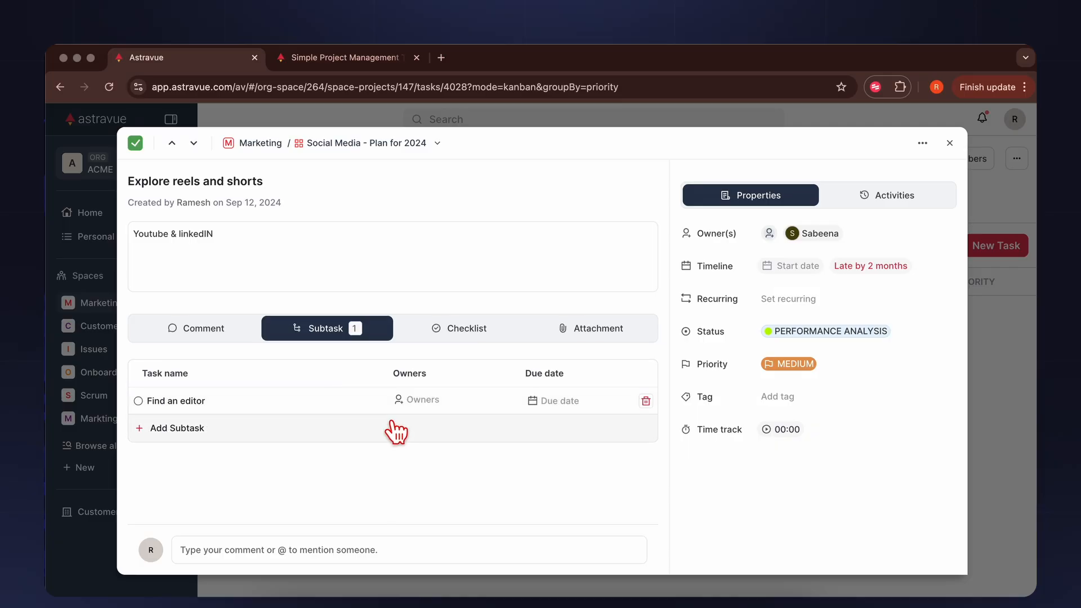
# Assign the Find an editor subtask to the parent task's owner and set its due date to Jan 29, 2025
pyautogui.click(417, 401)
pyautogui.click(411, 519)
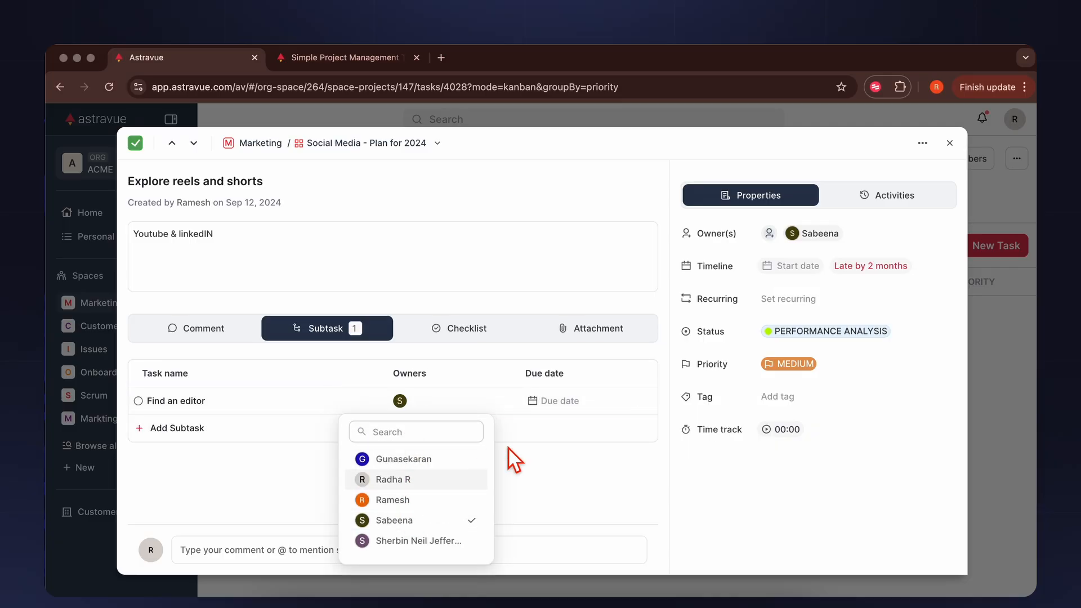
pyautogui.click(555, 402)
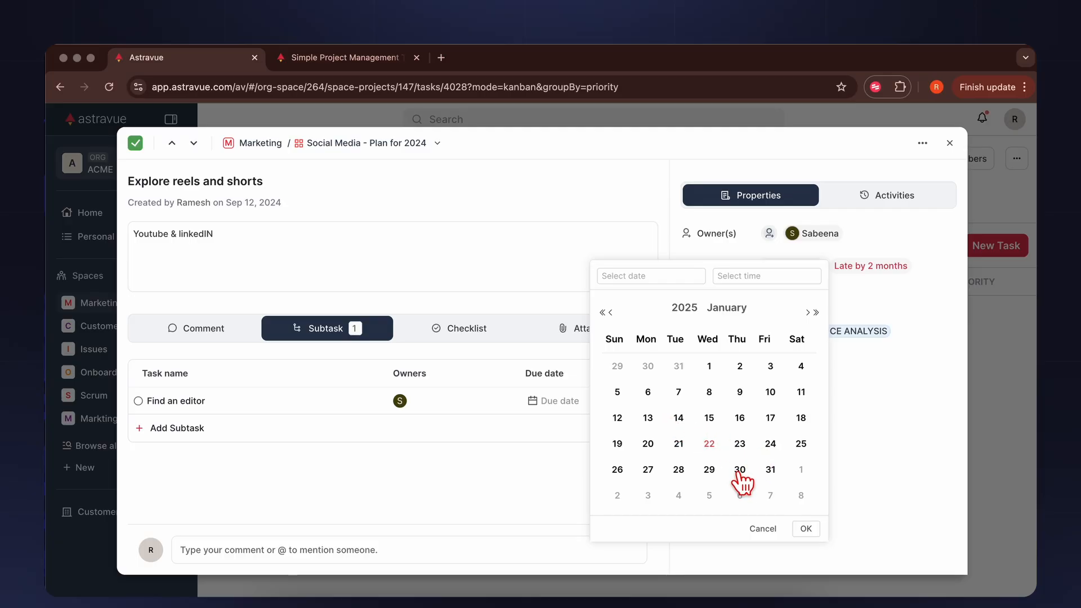
pyautogui.click(710, 470)
pyautogui.click(806, 529)
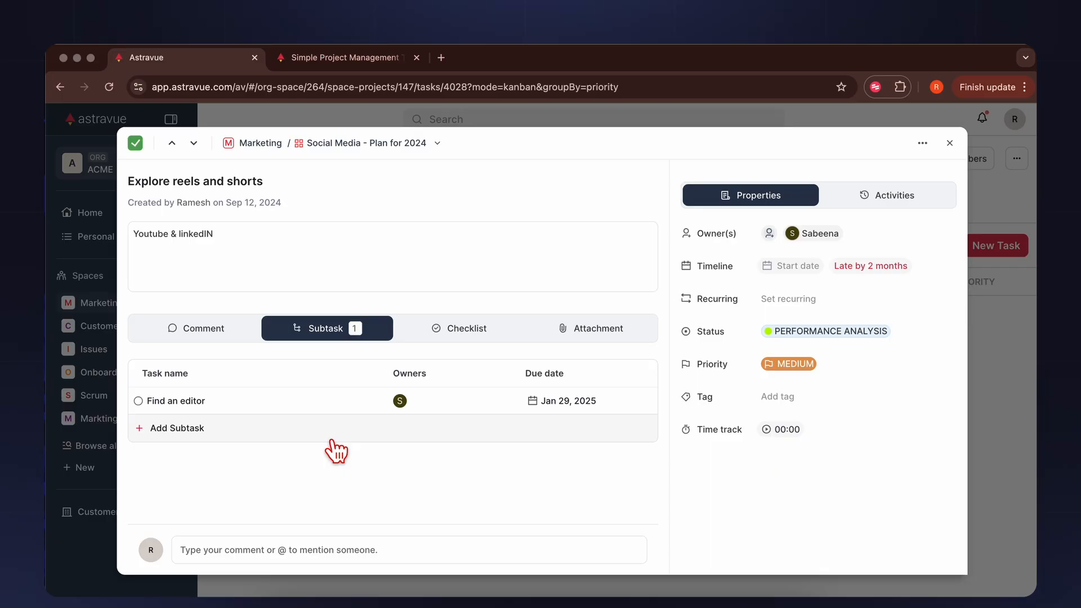
# Add a first checklist item to the task, reading "Refer" followed by the influencer's first name
pyautogui.click(470, 342)
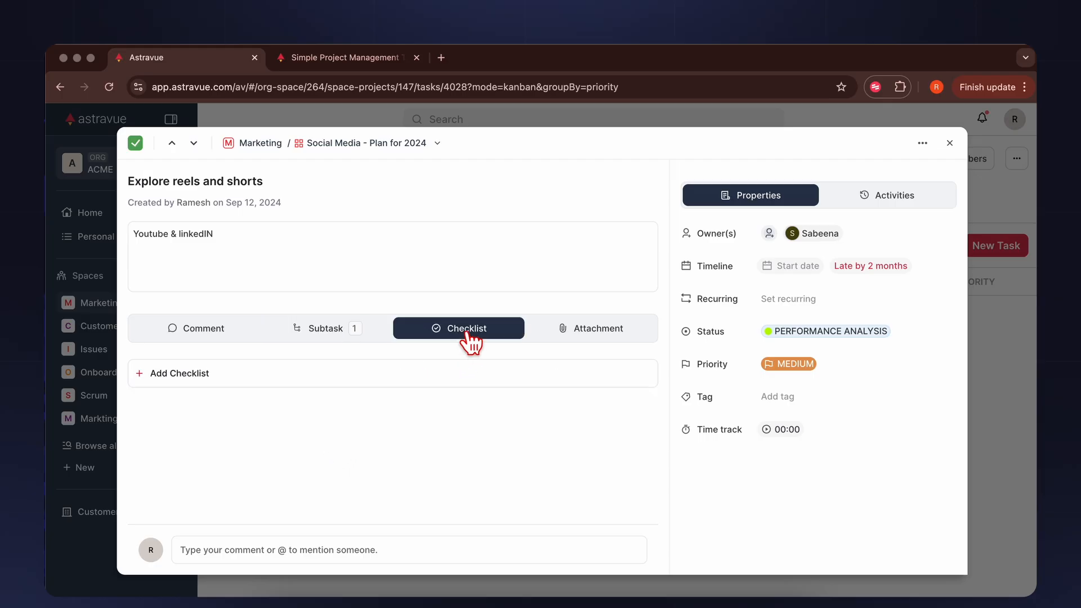
pyautogui.click(262, 375)
pyautogui.write('Refer l')
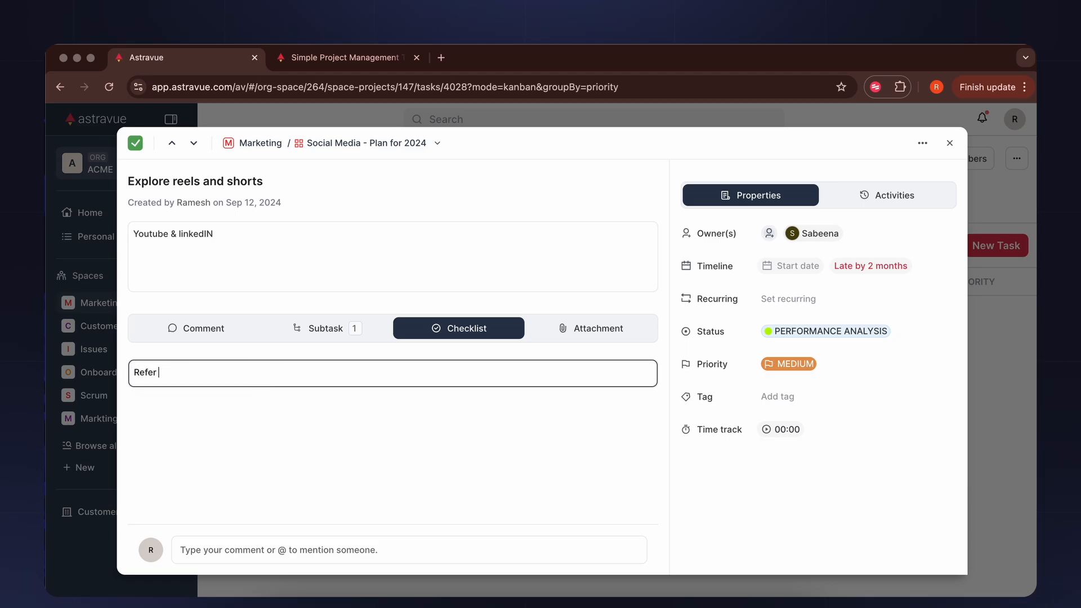
pyautogui.write('Gary')
pyautogui.press('Return')
# Add a second checklist item named "Refer youtube influencer"
pyautogui.click(172, 411)
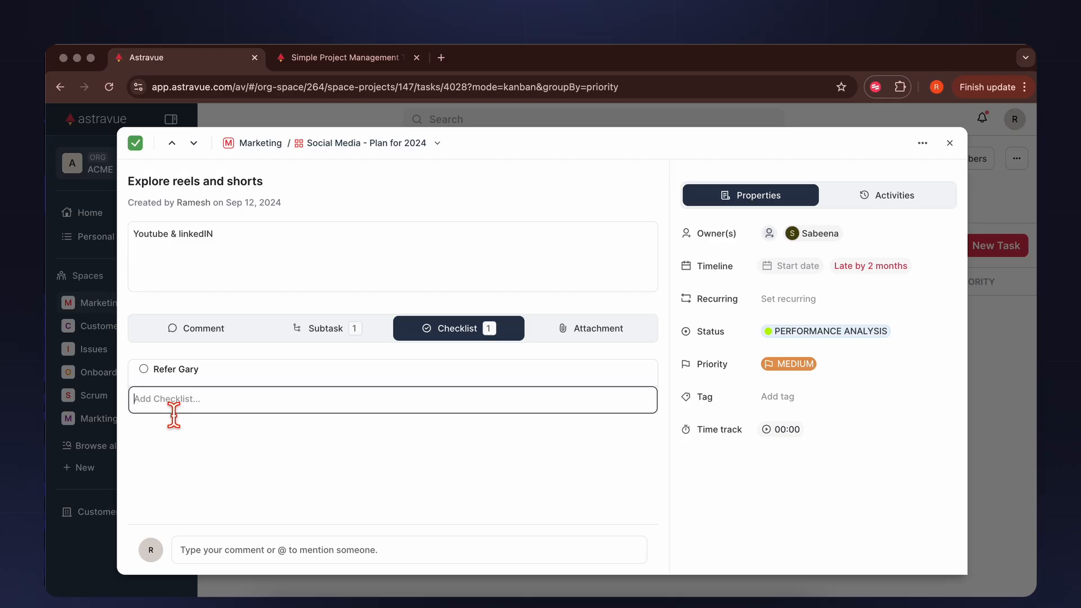
pyautogui.write('Refer youtib')
pyautogui.press('BackSpace')
pyautogui.press('BackSpace')
pyautogui.write('ube inf')
pyautogui.write('u')
pyautogui.write('luencer')
pyautogui.press('Return')
# Add a third checklist item named "Do's & donts"
pyautogui.click(180, 427)
pyautogui.write('Do')
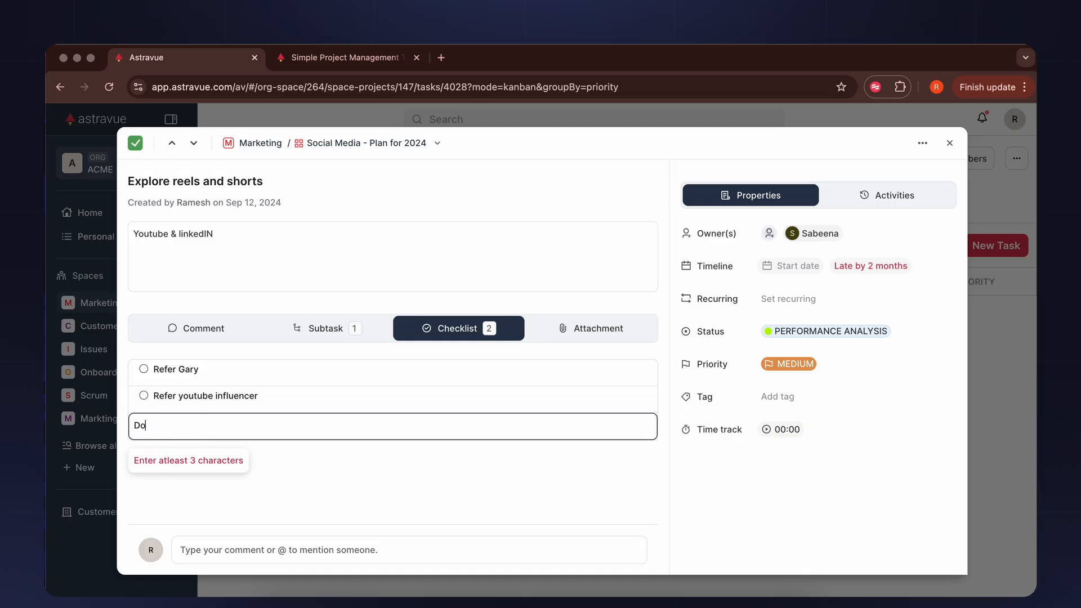
pyautogui.write("'s & dont")
pyautogui.press('Return')
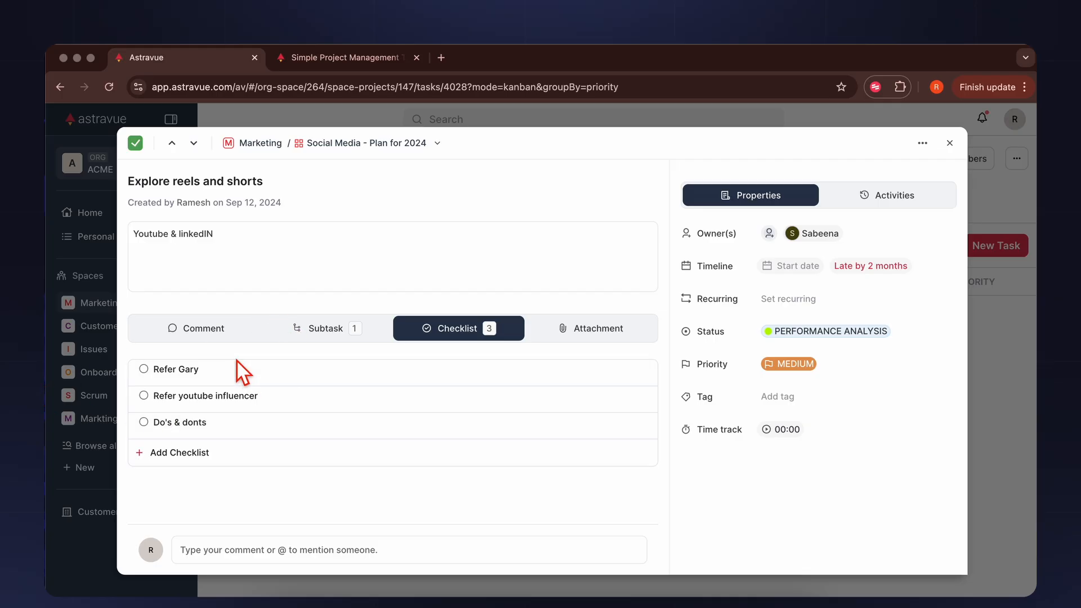
# Mark all three checklist items of the Explore reels and shorts task as completed
pyautogui.click(144, 369)
pyautogui.click(143, 395)
pyautogui.click(143, 422)
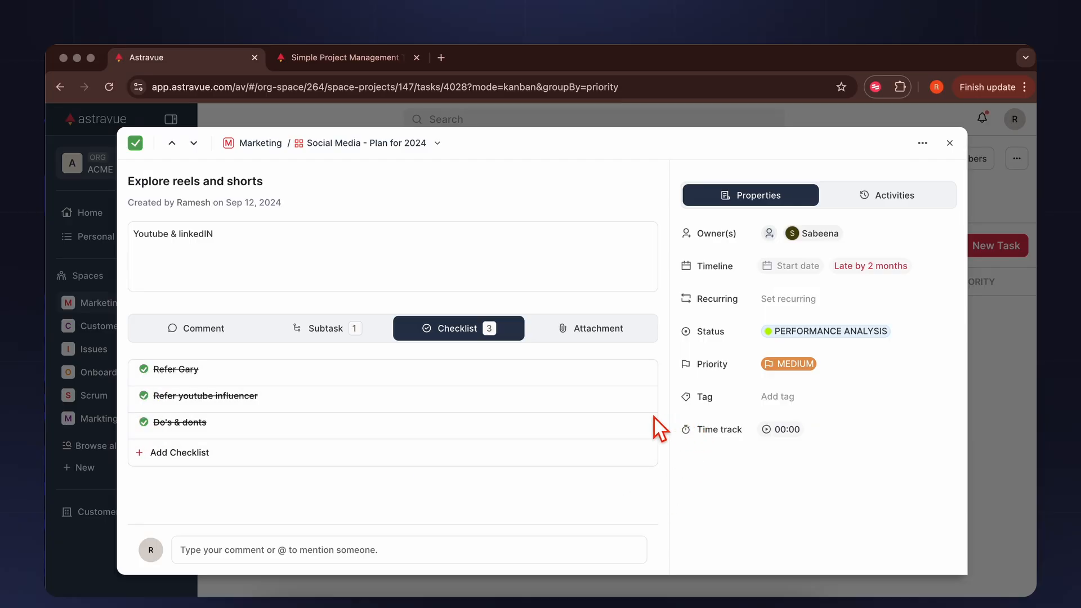
# Examine the task's attachment area, start date calendar and recurring options without setting any of them
pyautogui.click(555, 337)
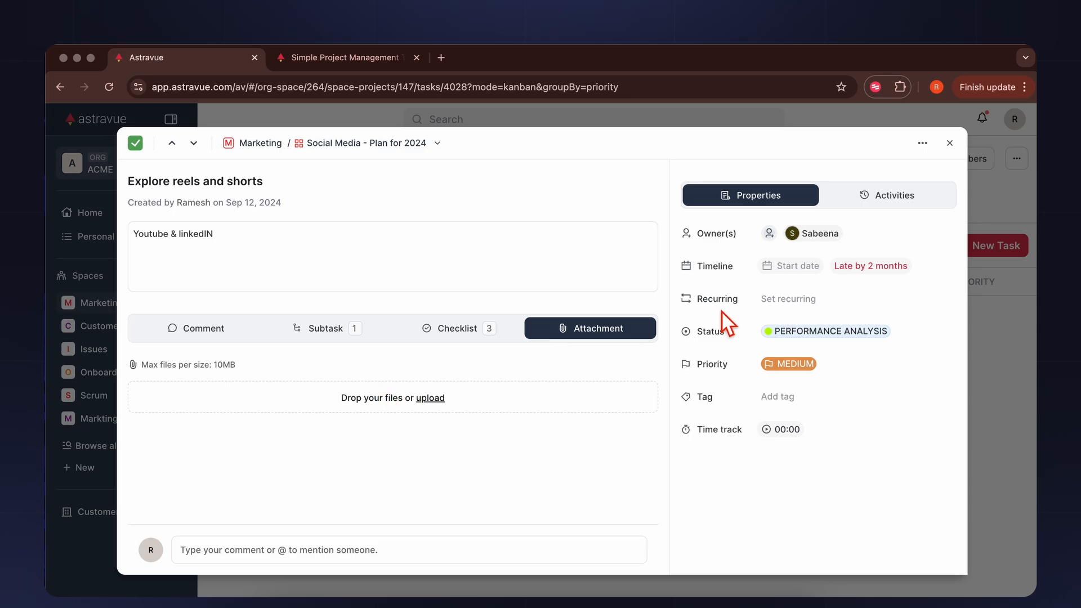
pyautogui.click(766, 269)
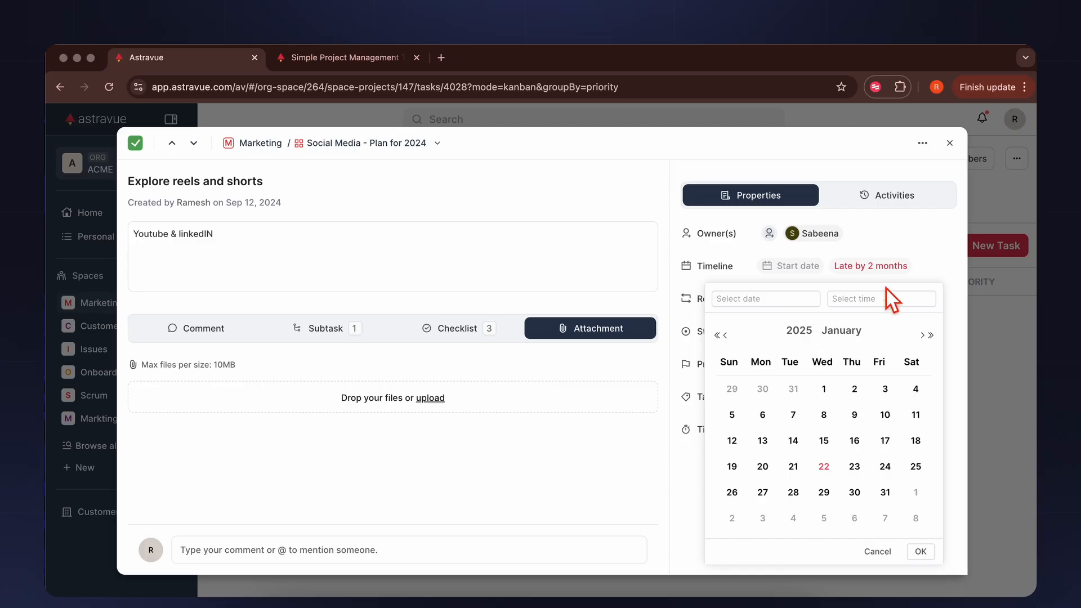
pyautogui.click(881, 236)
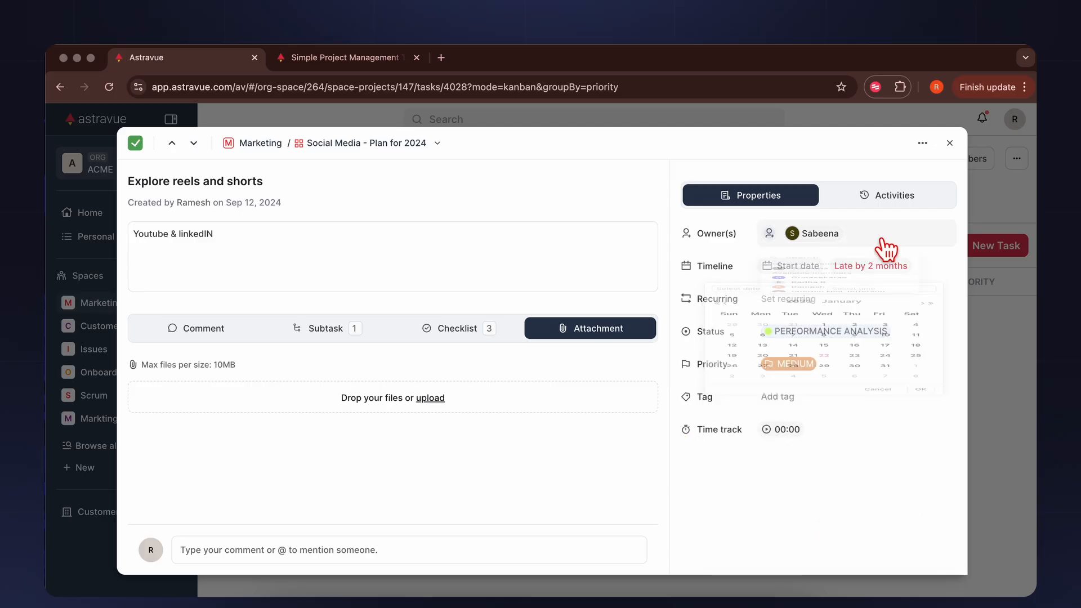
pyautogui.click(692, 485)
pyautogui.click(800, 299)
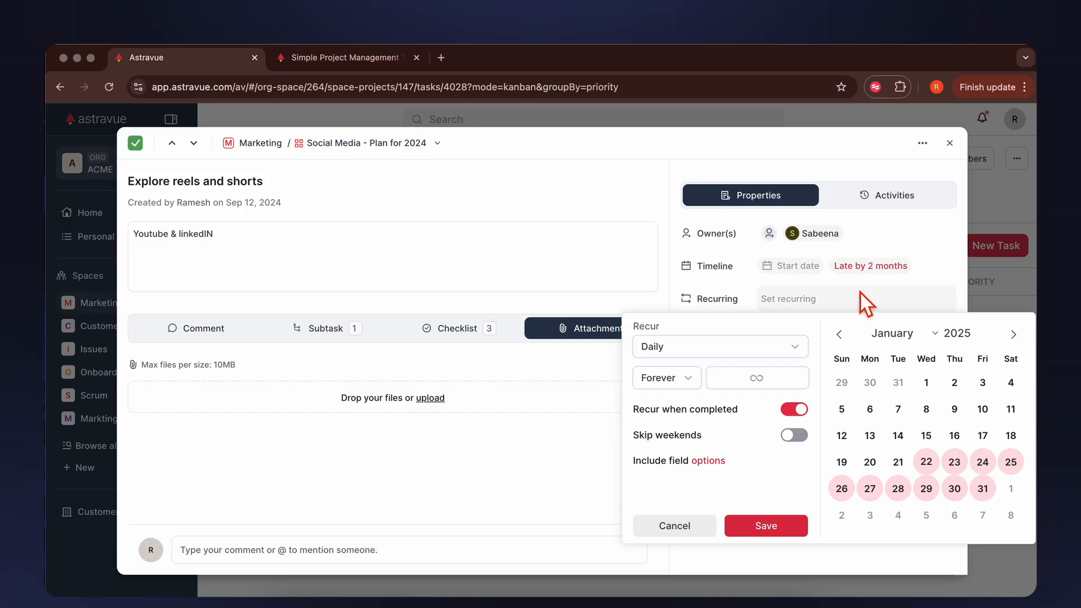
pyautogui.click(674, 526)
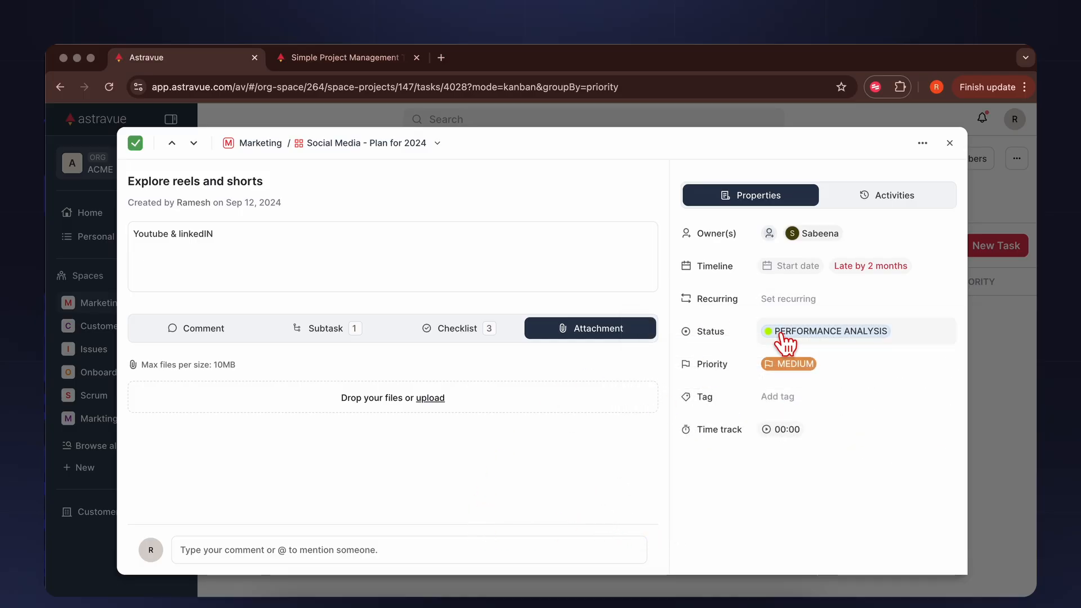
# Set the task's status to CONTENT CREATION and add the "short video" tag
pyautogui.click(839, 332)
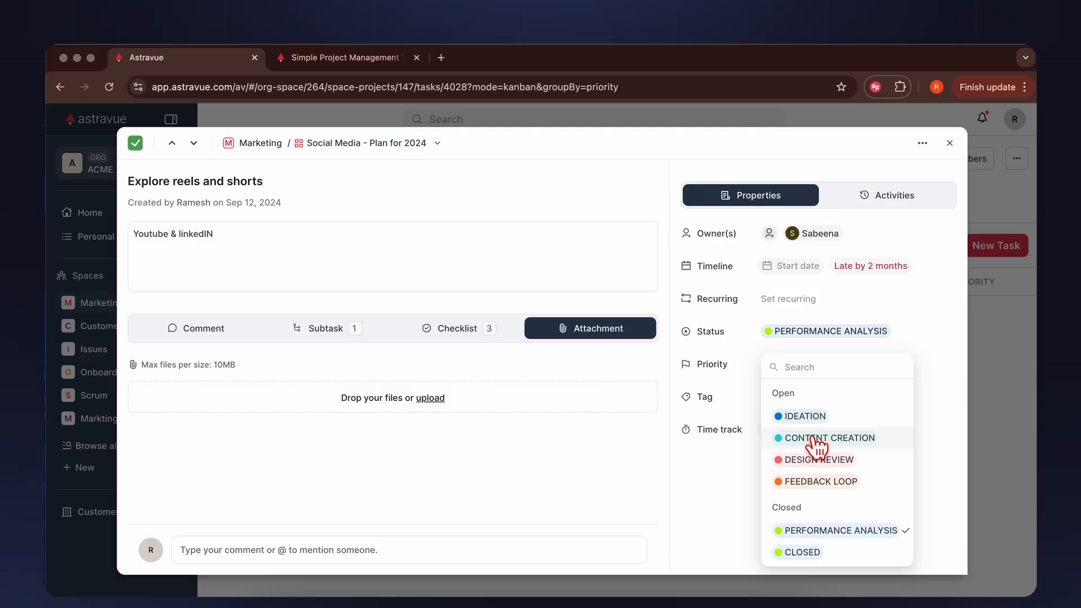
pyautogui.click(814, 439)
pyautogui.click(791, 400)
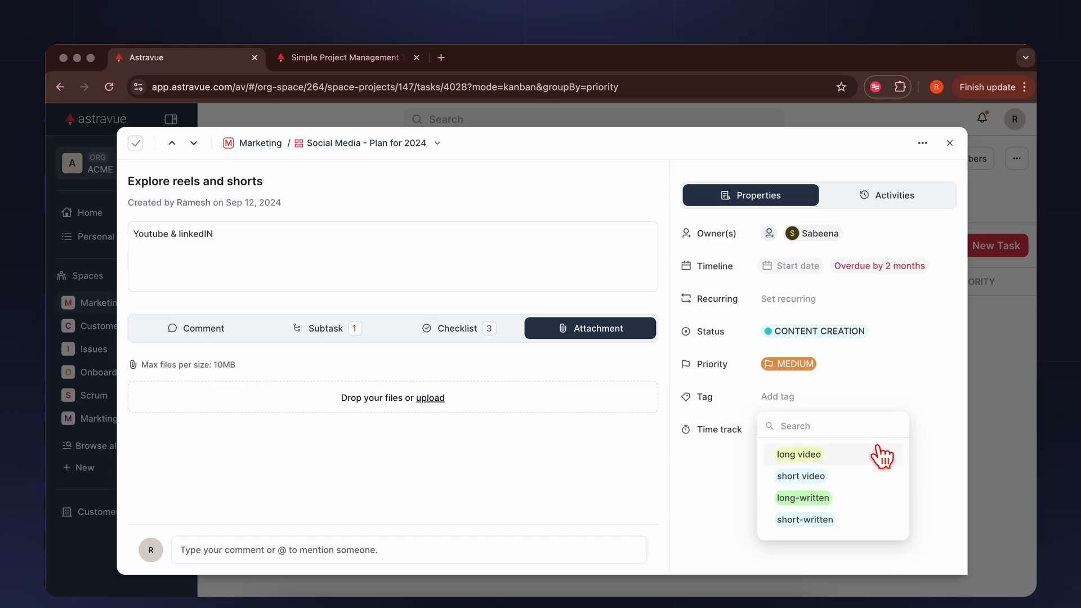
pyautogui.click(826, 476)
pyautogui.click(714, 481)
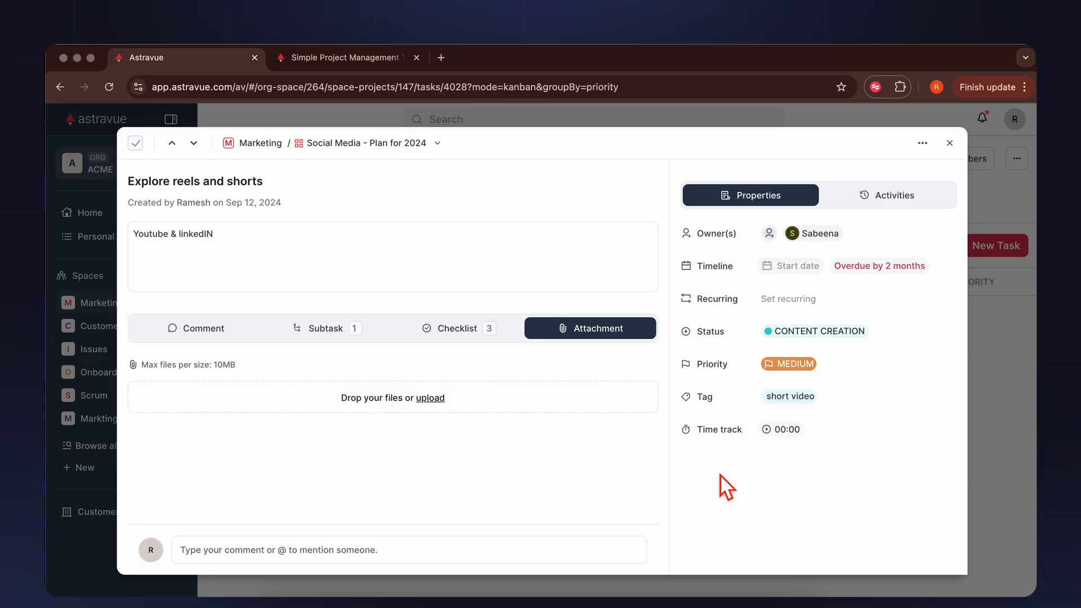
# Log a manual billable time entry of 2 hours on the task with the note "exploring reels"
pyautogui.click(784, 428)
pyautogui.click(547, 214)
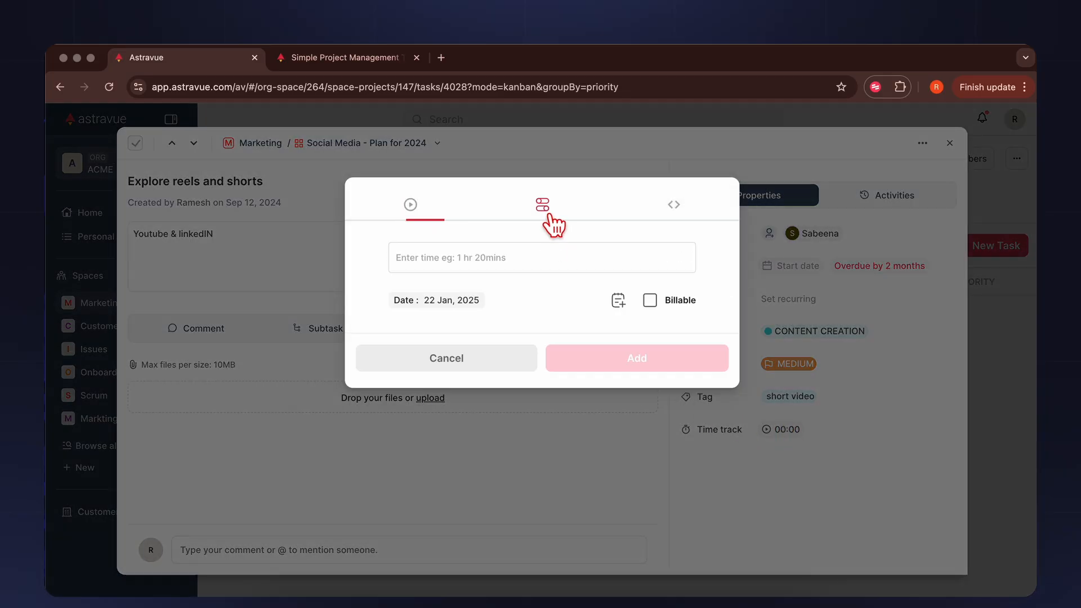
pyautogui.write('2 hours')
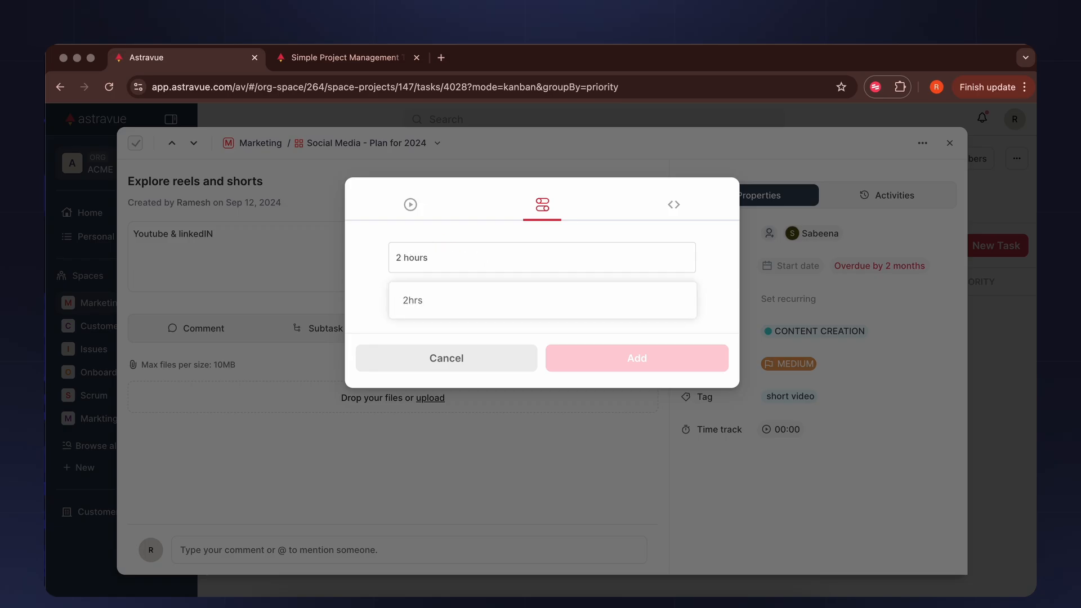
pyautogui.click(414, 308)
pyautogui.click(651, 301)
pyautogui.click(618, 301)
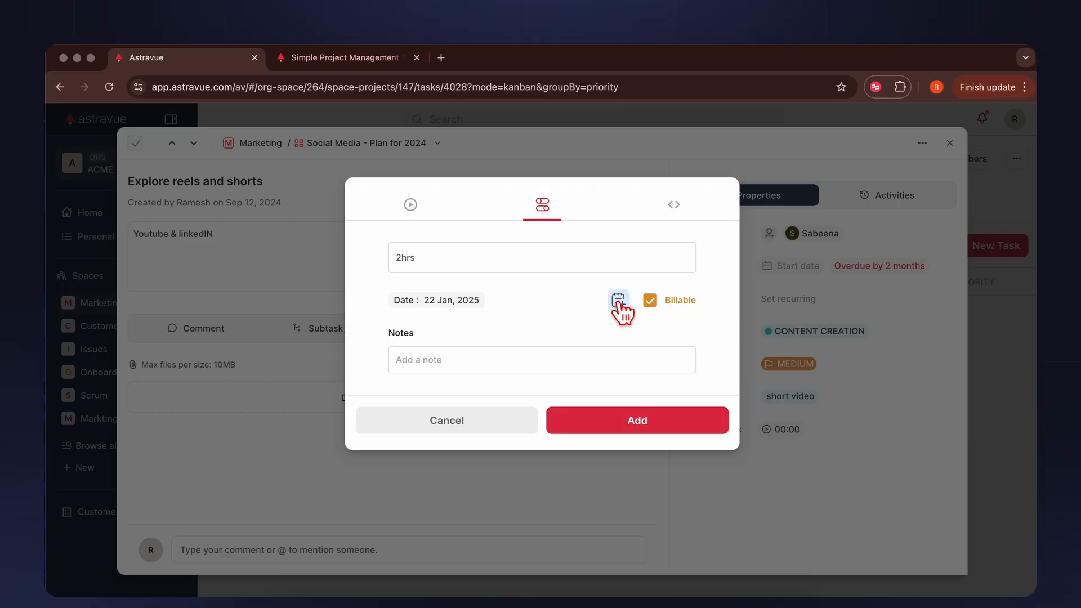
pyautogui.click(532, 359)
pyautogui.write('exploring reels')
pyautogui.click(647, 433)
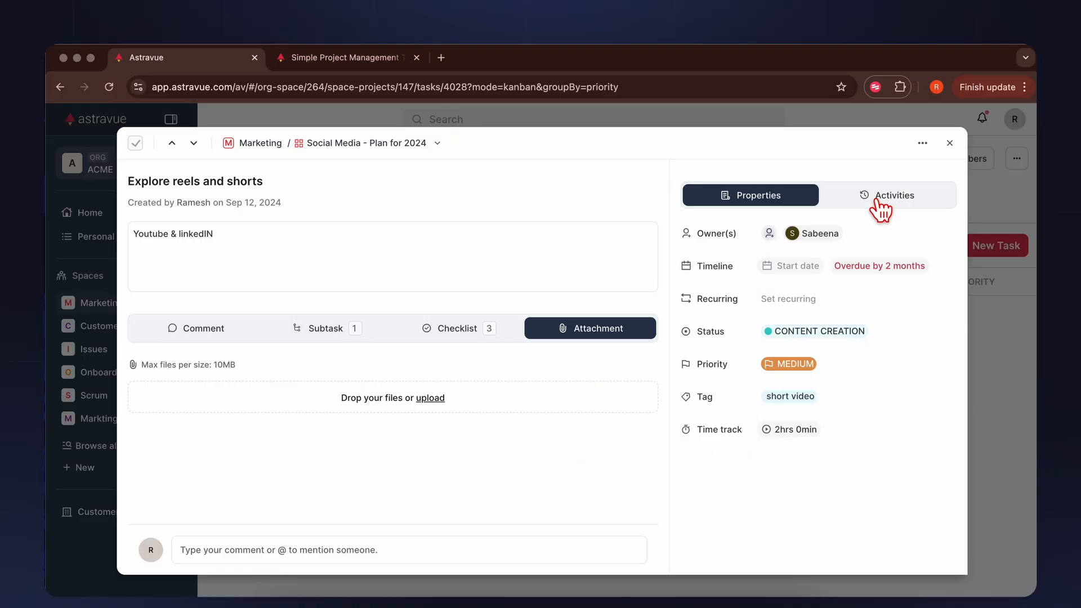
# Start and immediately stop the task's timer to record a billable entry with the note "exploring reels"
pyautogui.click(795, 431)
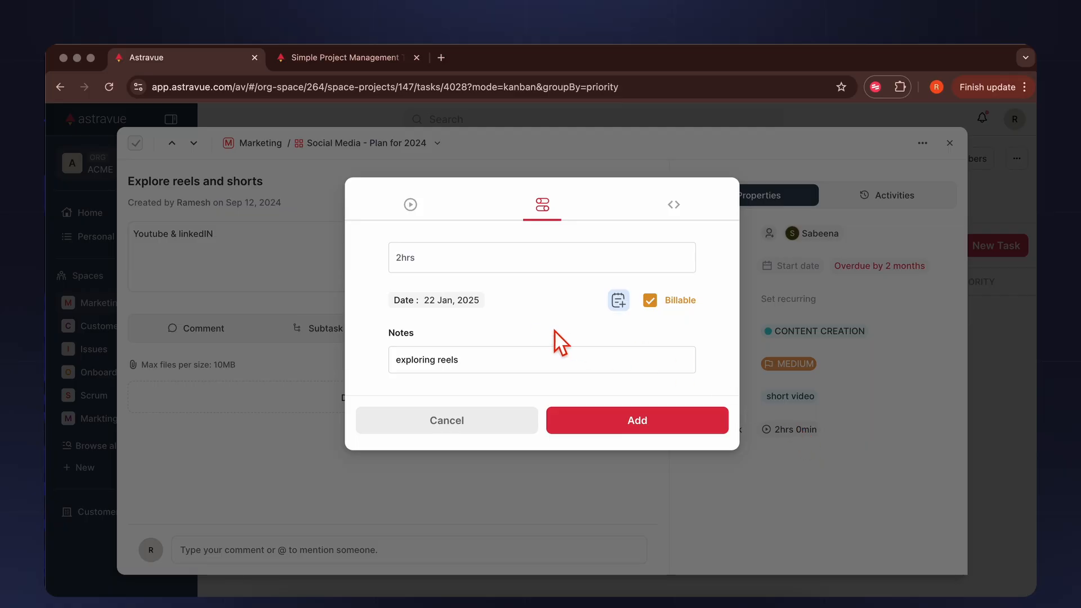
pyautogui.click(411, 204)
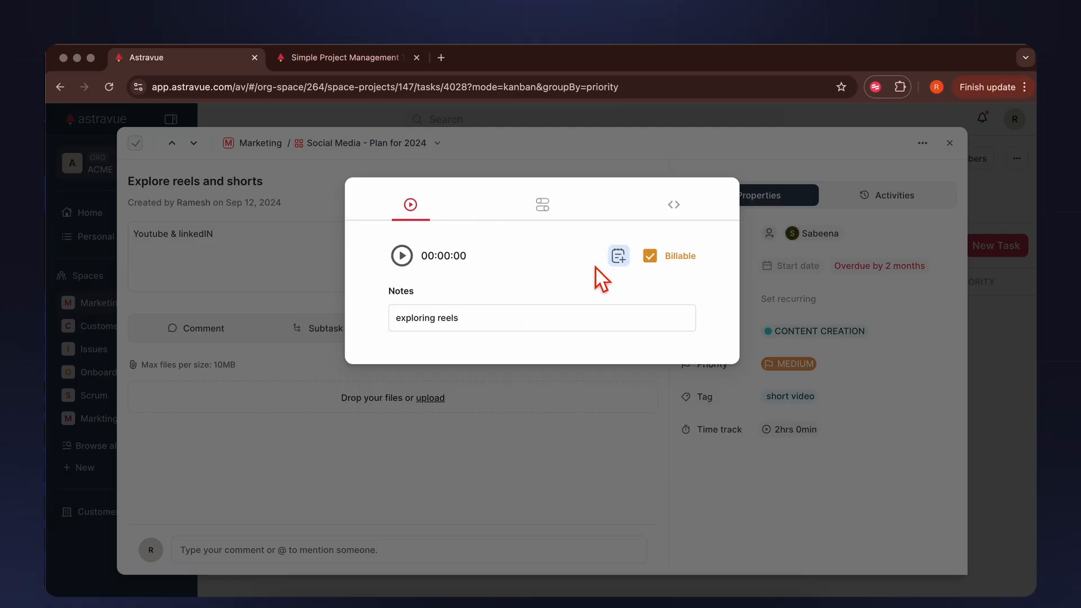
pyautogui.click(536, 208)
pyautogui.click(421, 205)
pyautogui.click(407, 259)
pyautogui.click(402, 257)
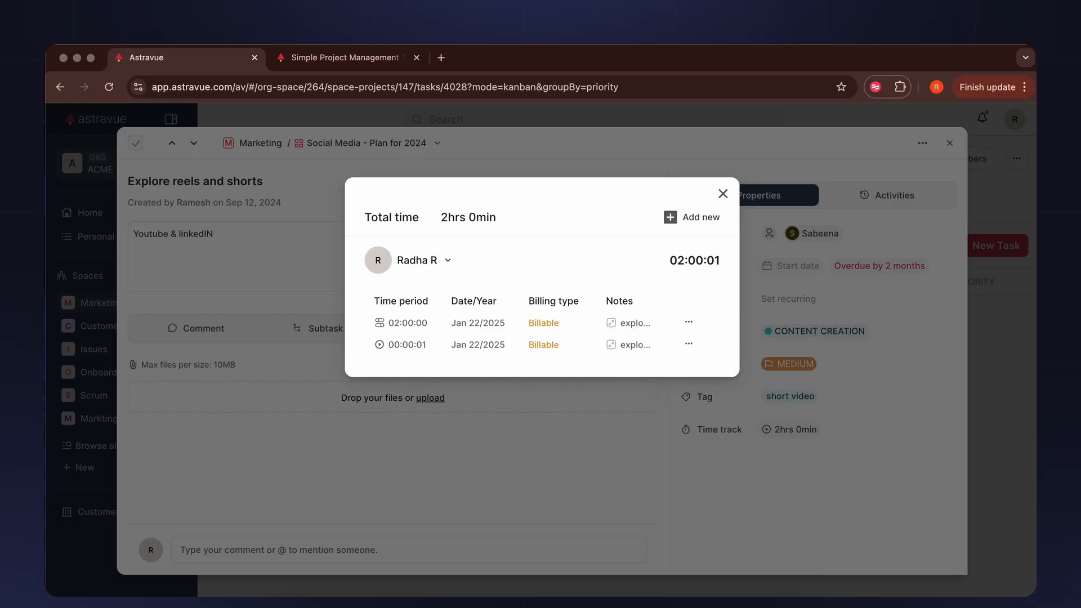
# View the start-to-end time range form for a new time entry and close it without adding one
pyautogui.click(712, 218)
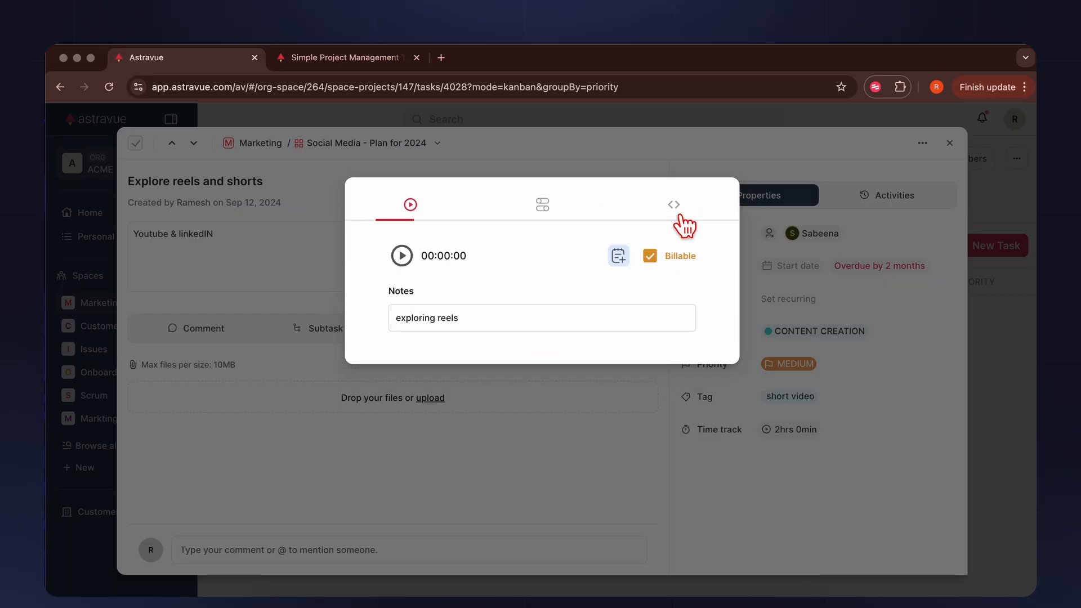
pyautogui.click(674, 209)
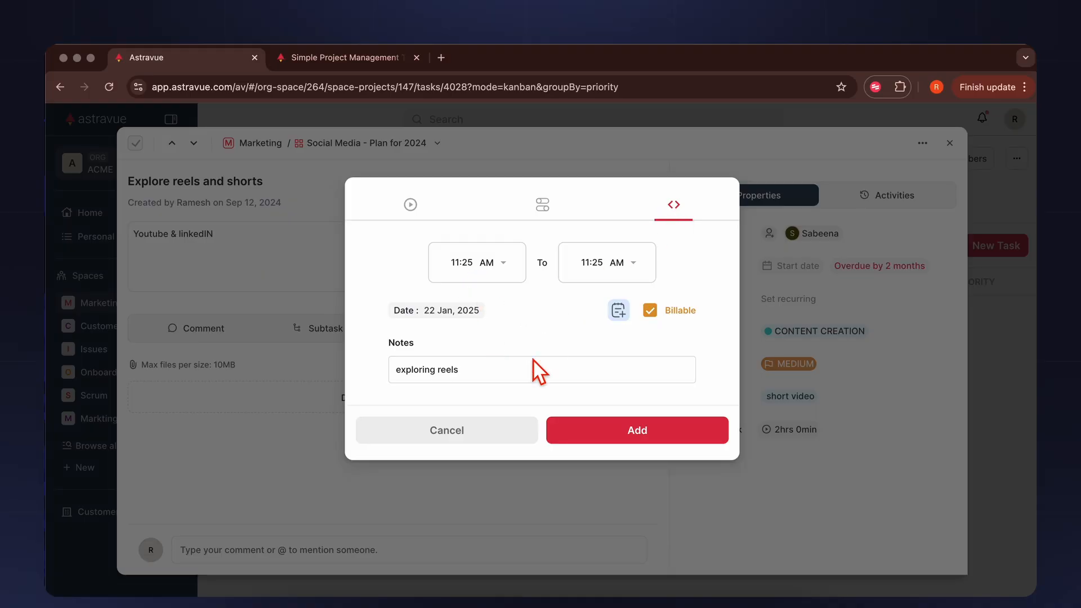
pyautogui.click(479, 434)
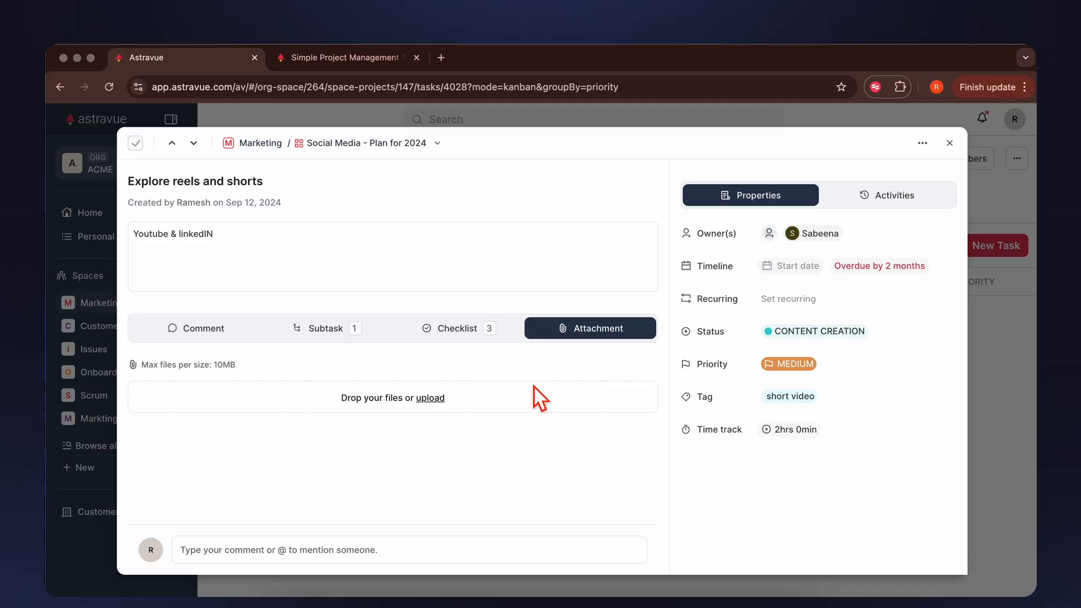
# Review the activity history of the Explore reels and shorts task, from the latest entries to its creation
pyautogui.click(892, 197)
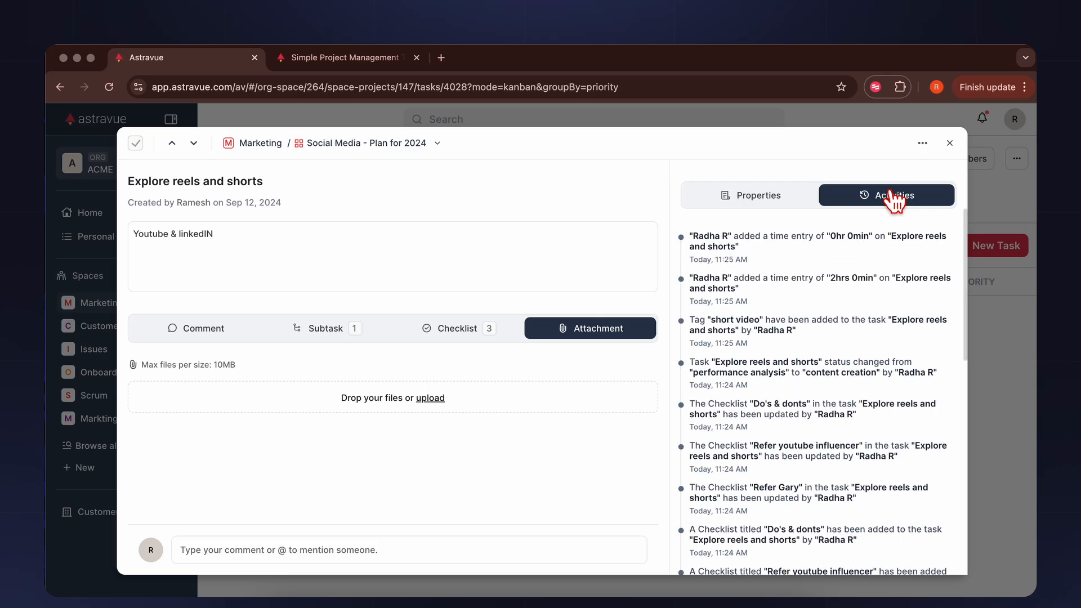
pyautogui.scroll(-10, 827, 384)
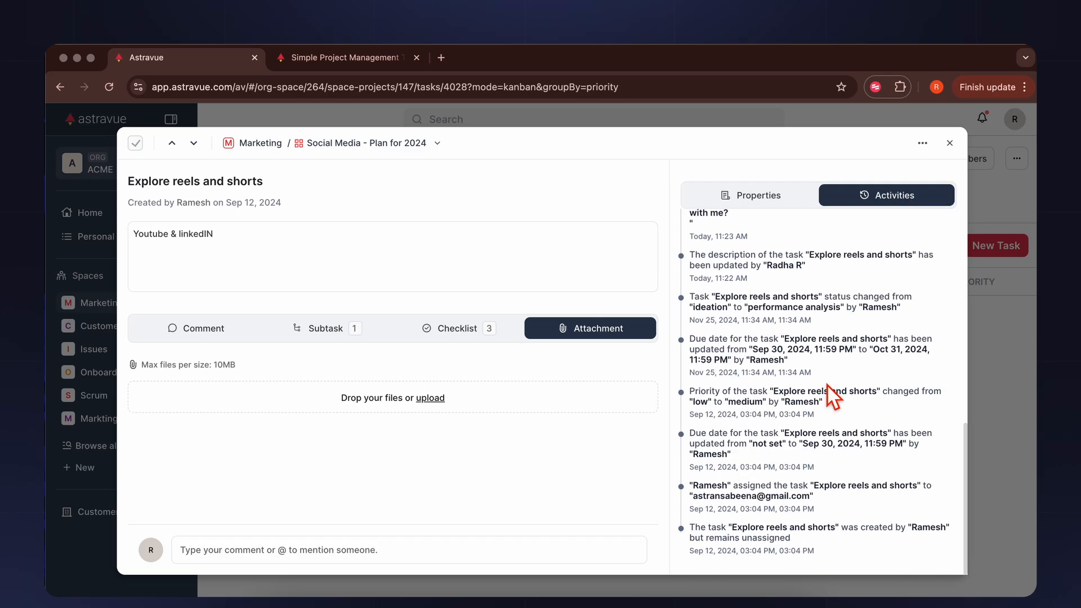
pyautogui.scroll(5, 827, 384)
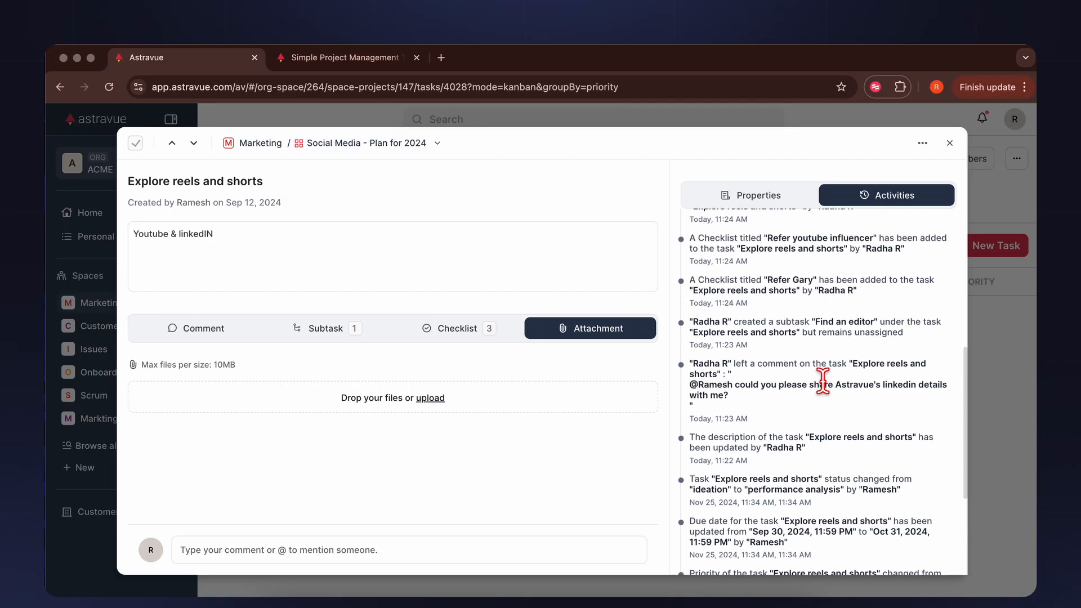
pyautogui.scroll(5, 823, 381)
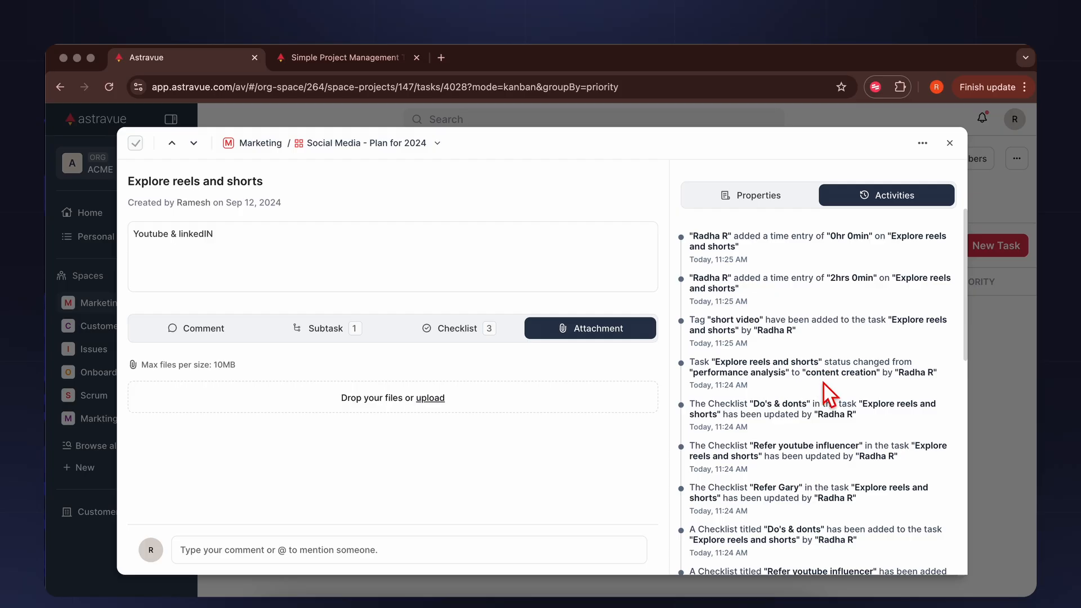
pyautogui.scroll(-2, 823, 383)
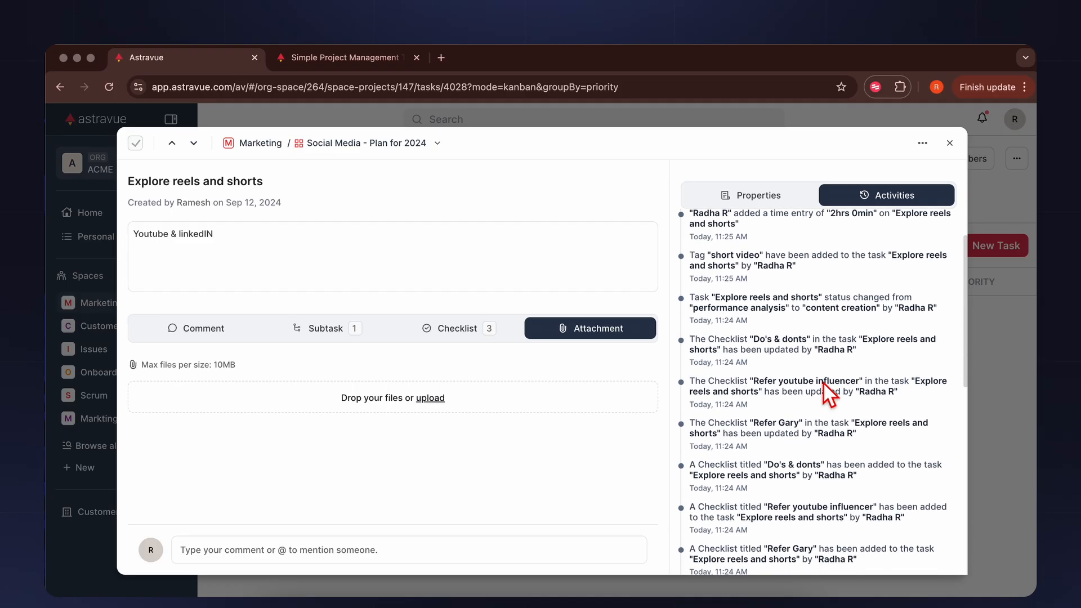
# Copy the task's link, open it in a new browser tab, and return to the original task tab
pyautogui.click(922, 143)
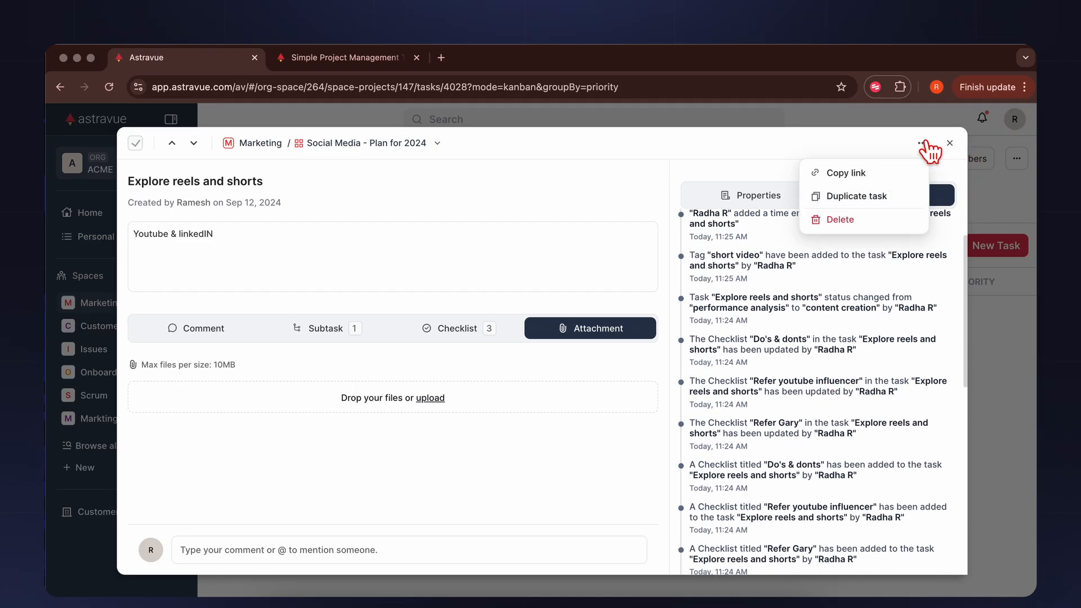
pyautogui.click(877, 173)
pyautogui.click(450, 57)
pyautogui.hotkey('ctrl', 'v')
pyautogui.press('Return')
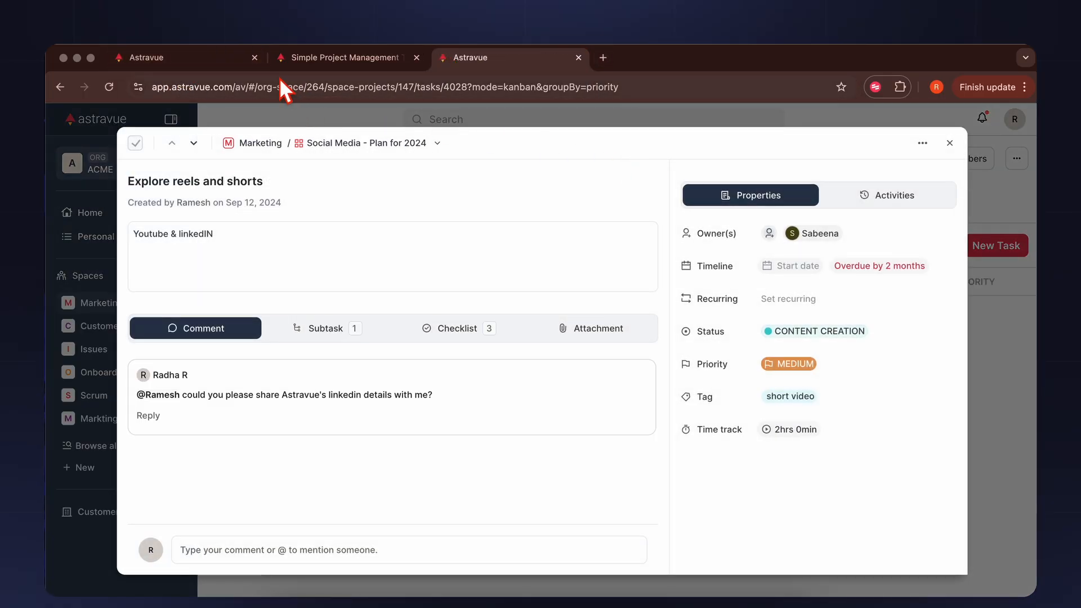
pyautogui.click(219, 58)
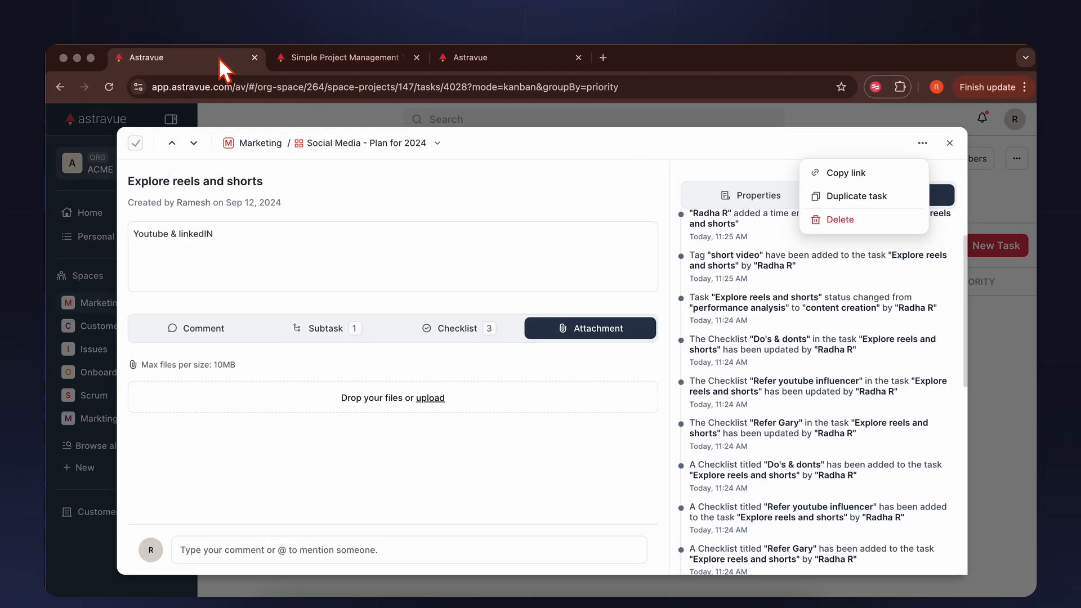
# View the duplication options for the Explore reels and shorts task and close them without creating a copy
pyautogui.click(842, 197)
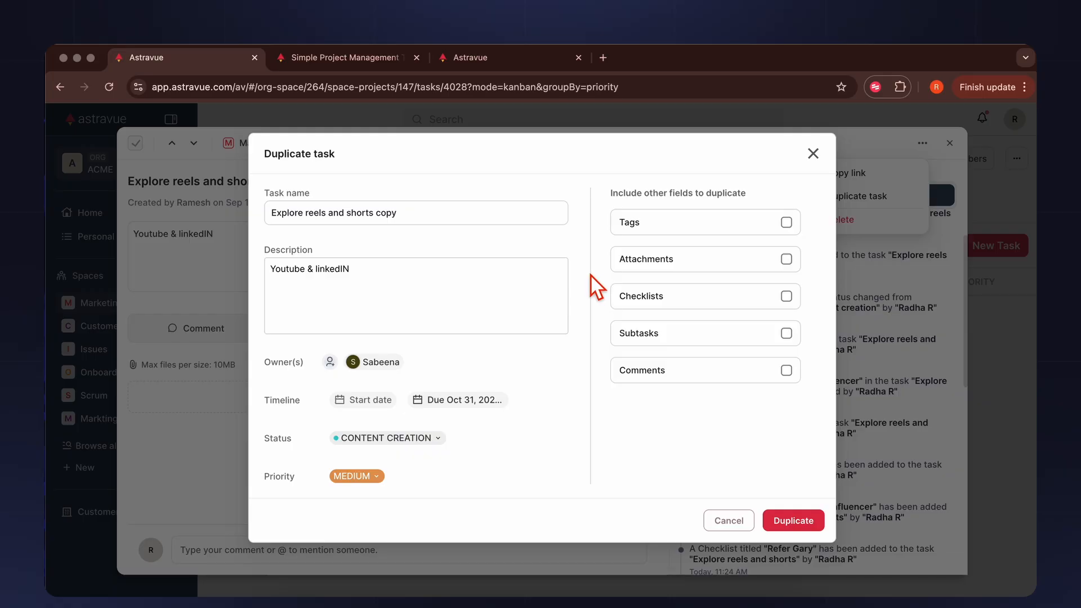
pyautogui.click(732, 521)
# Move the Explore reels and shorts task to the Branding & Marketing project in the Marketing space
pyautogui.click(357, 145)
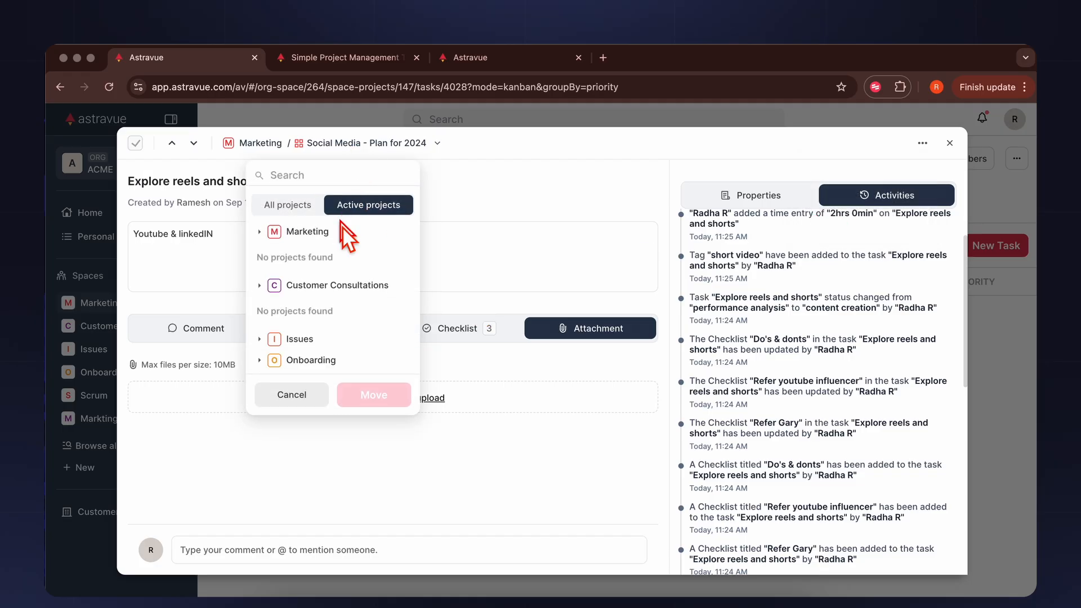
pyautogui.scroll(-1, 330, 326)
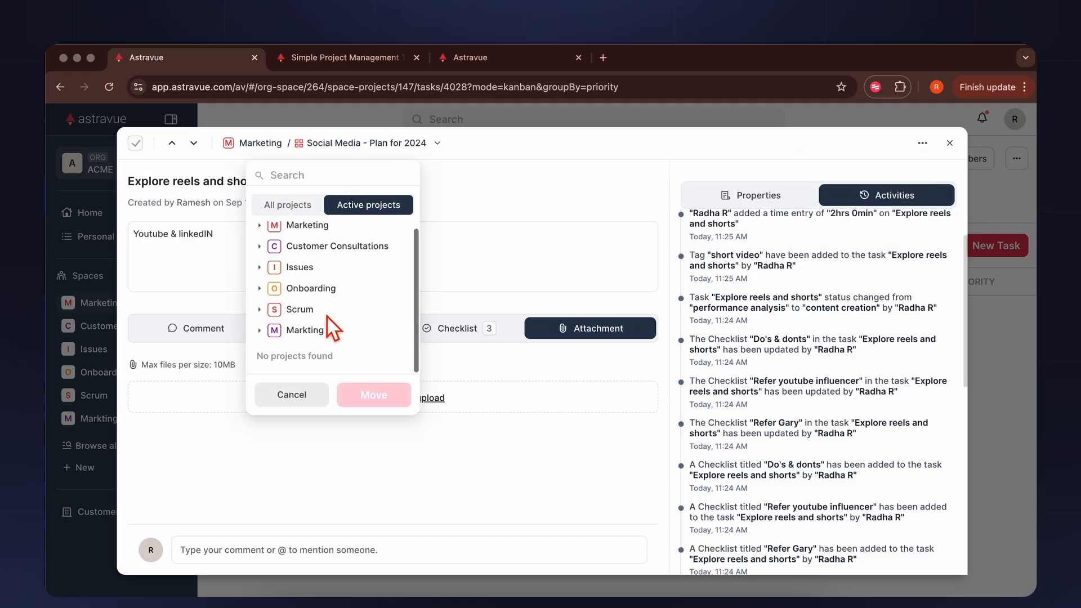
pyautogui.click(259, 310)
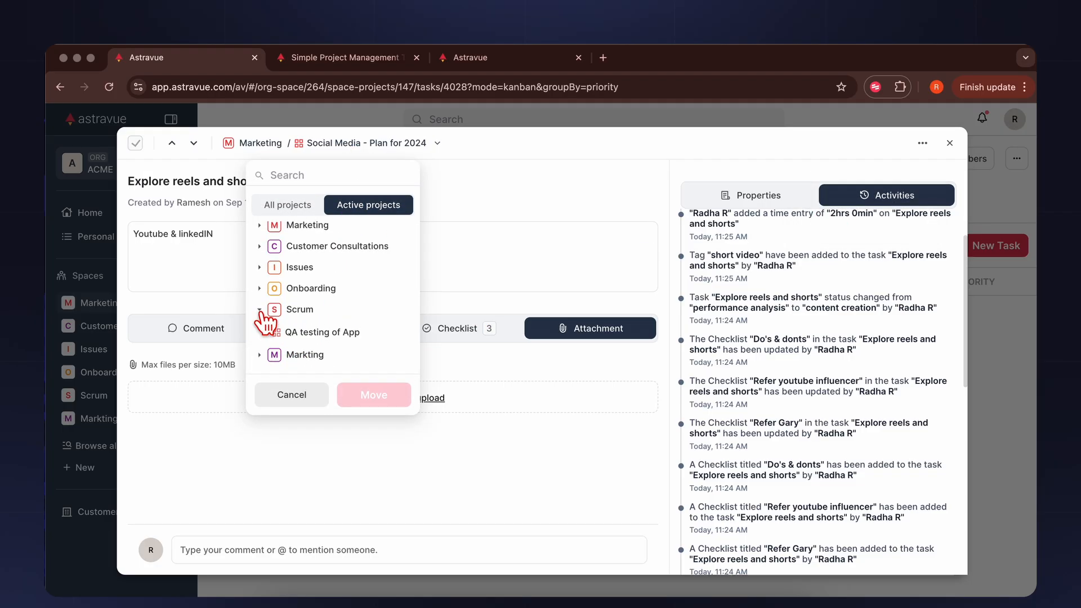
pyautogui.scroll(1, 293, 248)
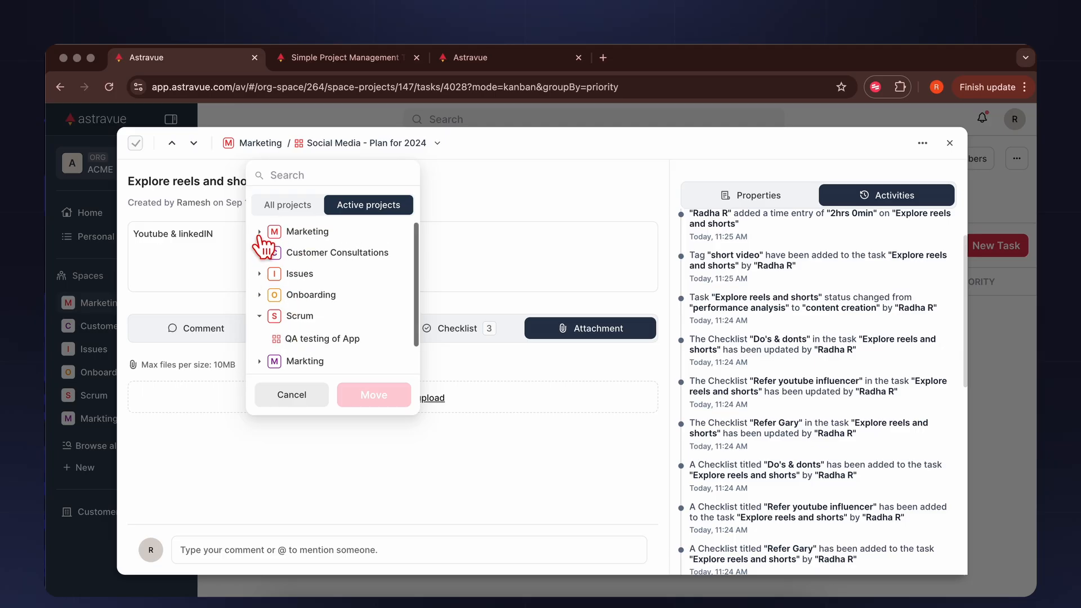
pyautogui.click(259, 231)
pyautogui.click(313, 254)
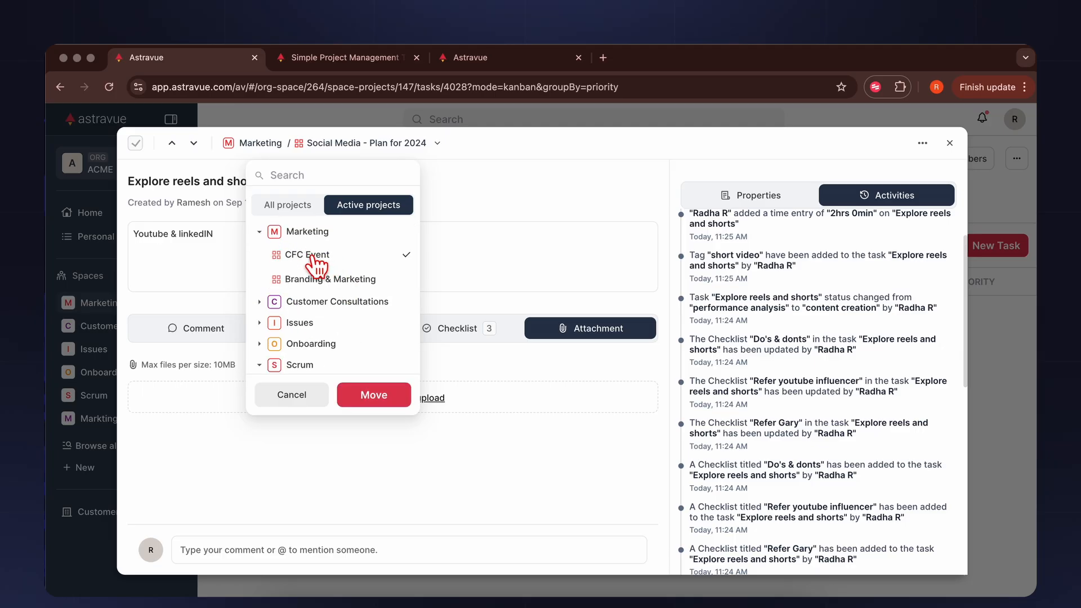
pyautogui.click(362, 279)
pyautogui.click(377, 395)
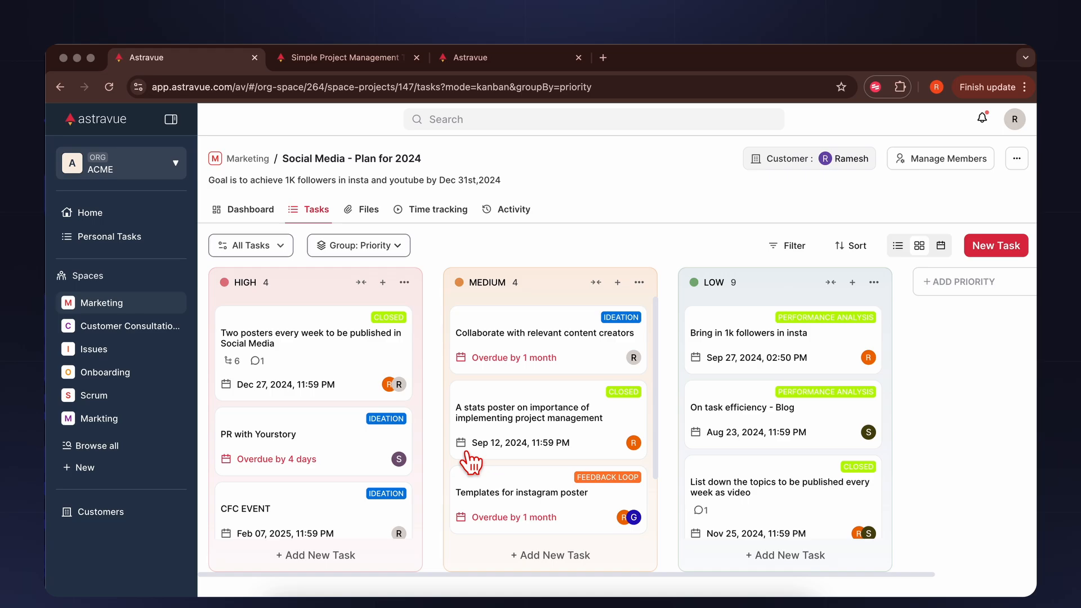
pyautogui.scroll(-2, 482, 454)
pyautogui.scroll(2, 483, 454)
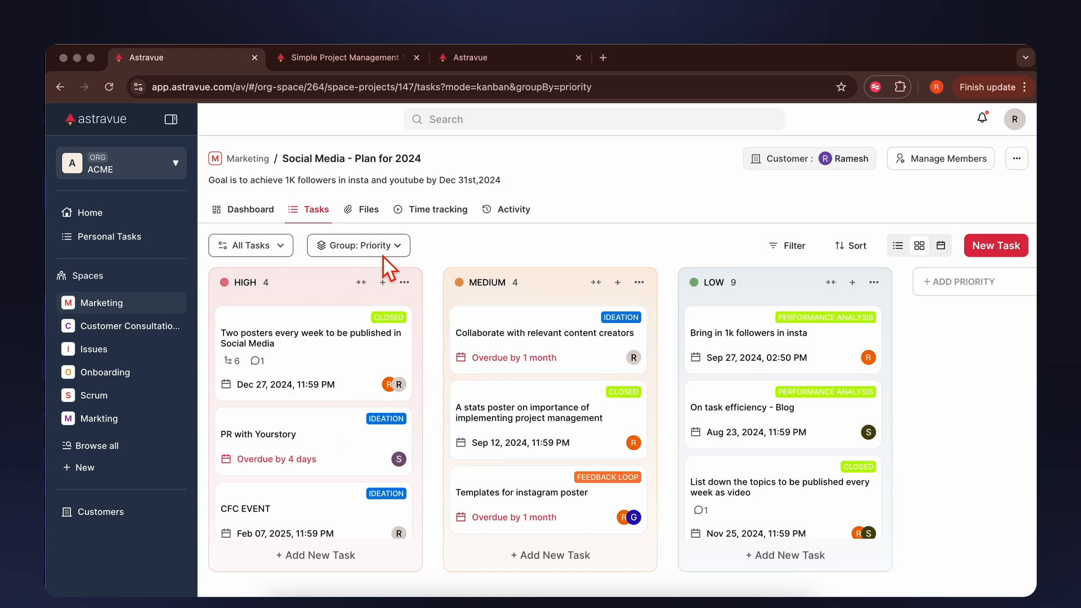
# Review the project's files and its time tracking entries, including time period, date, billing type and notes
pyautogui.click(368, 211)
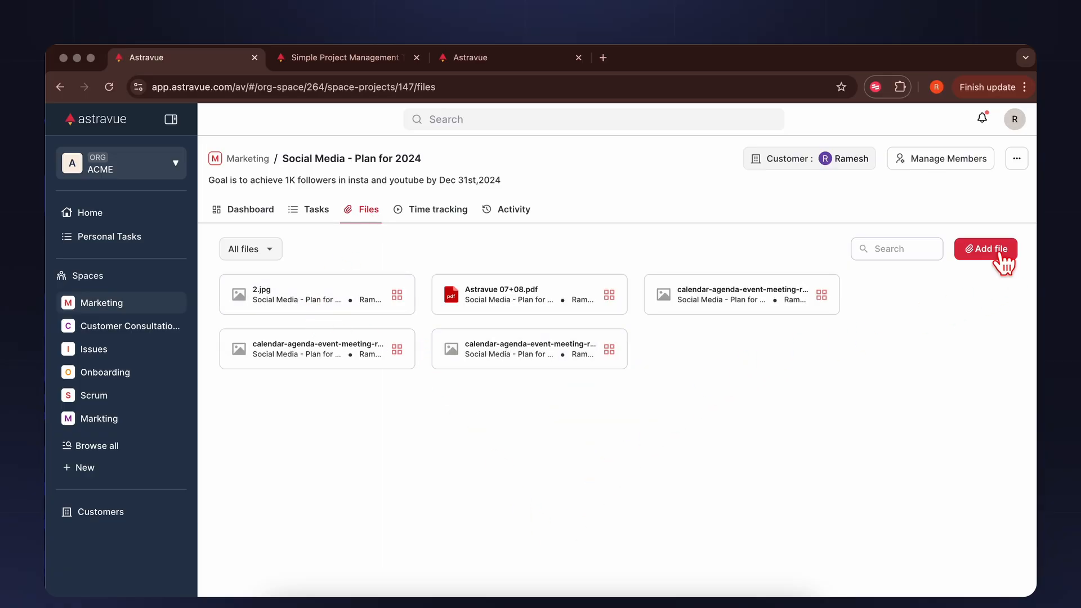
pyautogui.click(423, 216)
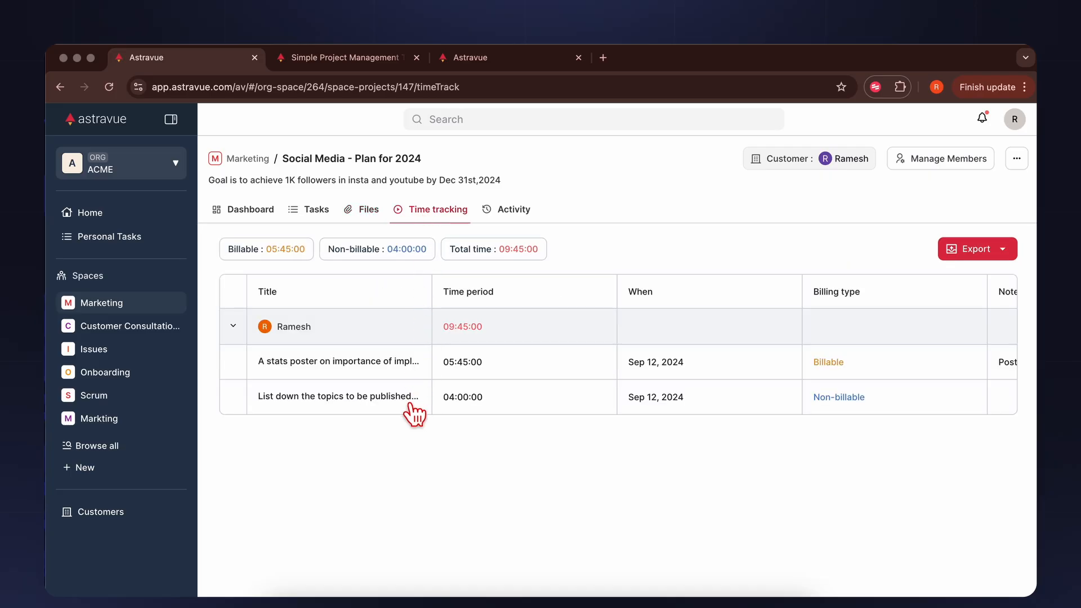
pyautogui.hscroll(5, 791, 357)
pyautogui.hscroll(-3, 792, 356)
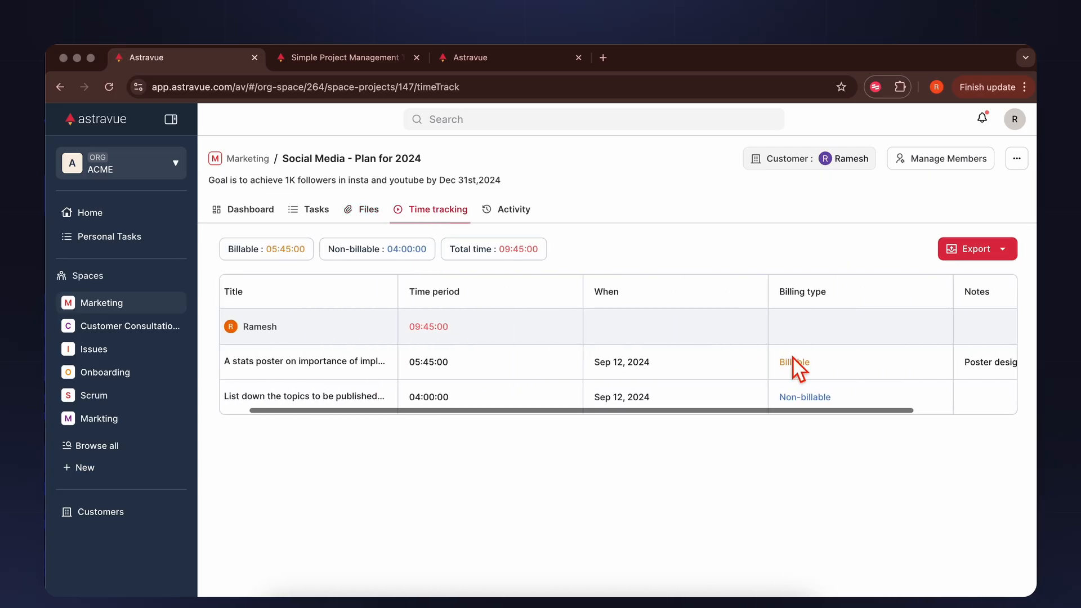
pyautogui.hscroll(-3, 792, 356)
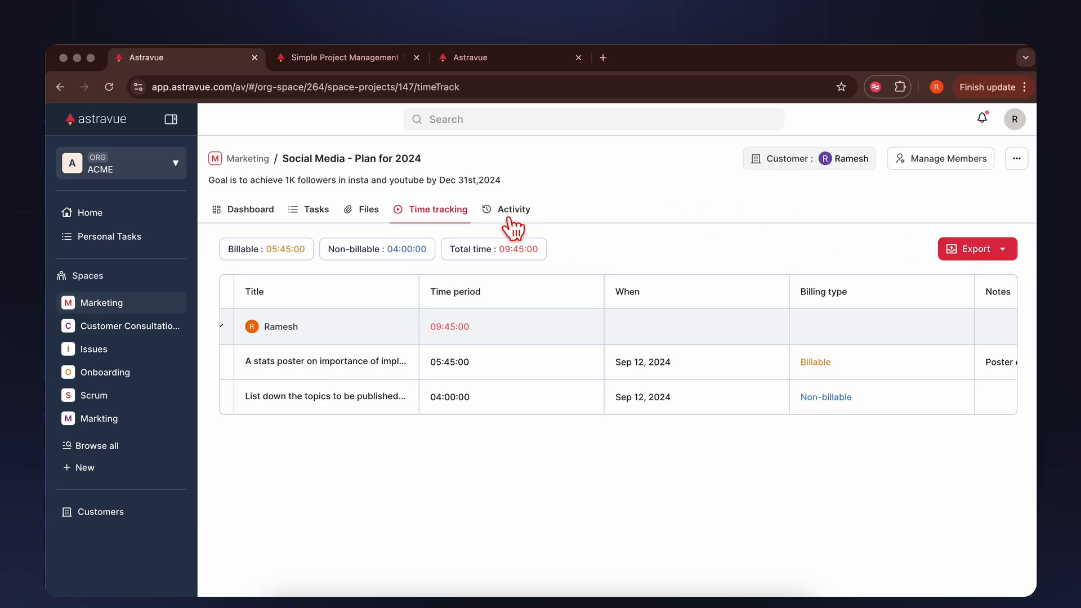
pyautogui.hscroll(2, 722, 344)
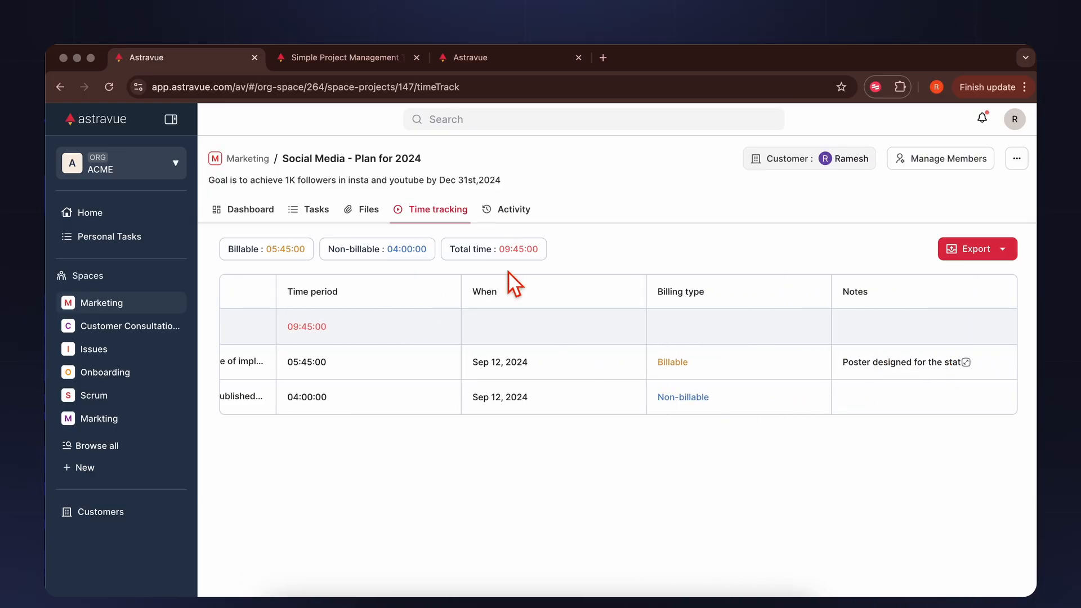
# Review the activity history of the Social Media - Plan for 2024 project from the newest to the oldest entry
pyautogui.click(500, 216)
pyautogui.scroll(-5, 490, 422)
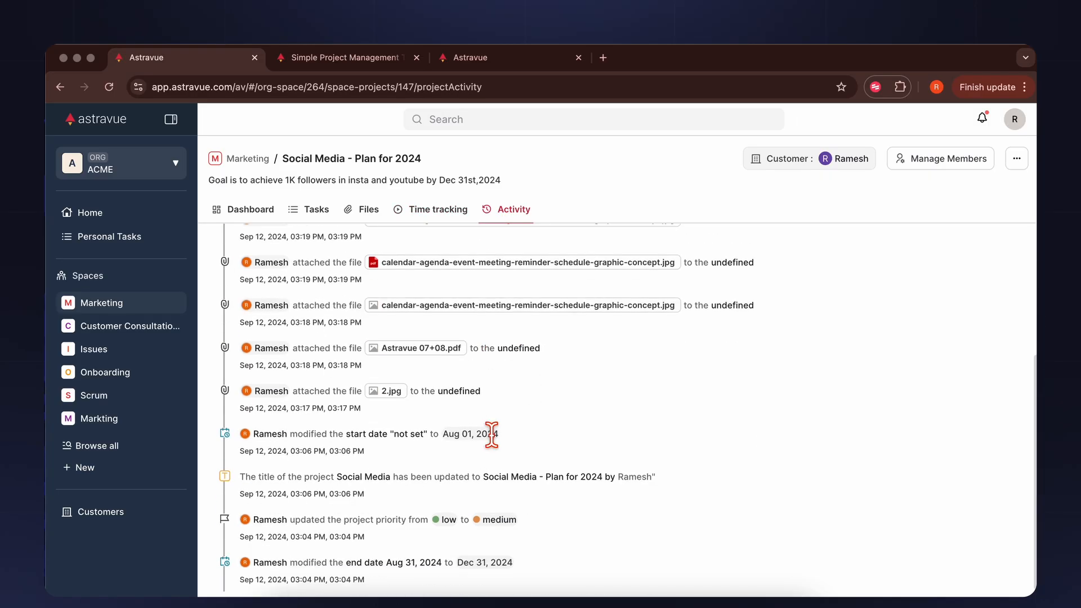
pyautogui.scroll(5, 485, 426)
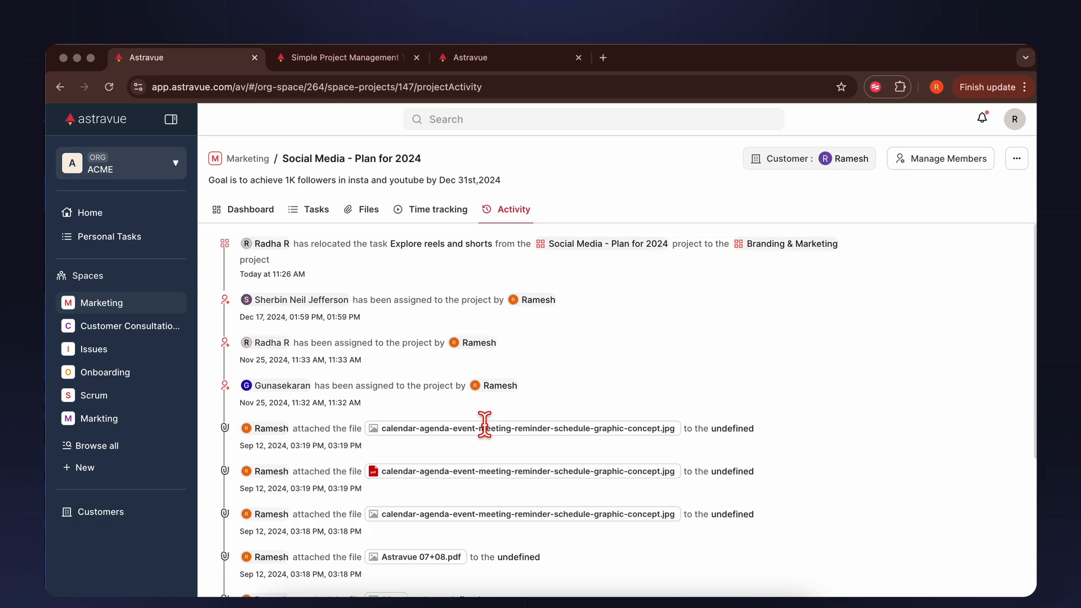
pyautogui.scroll(-4, 484, 423)
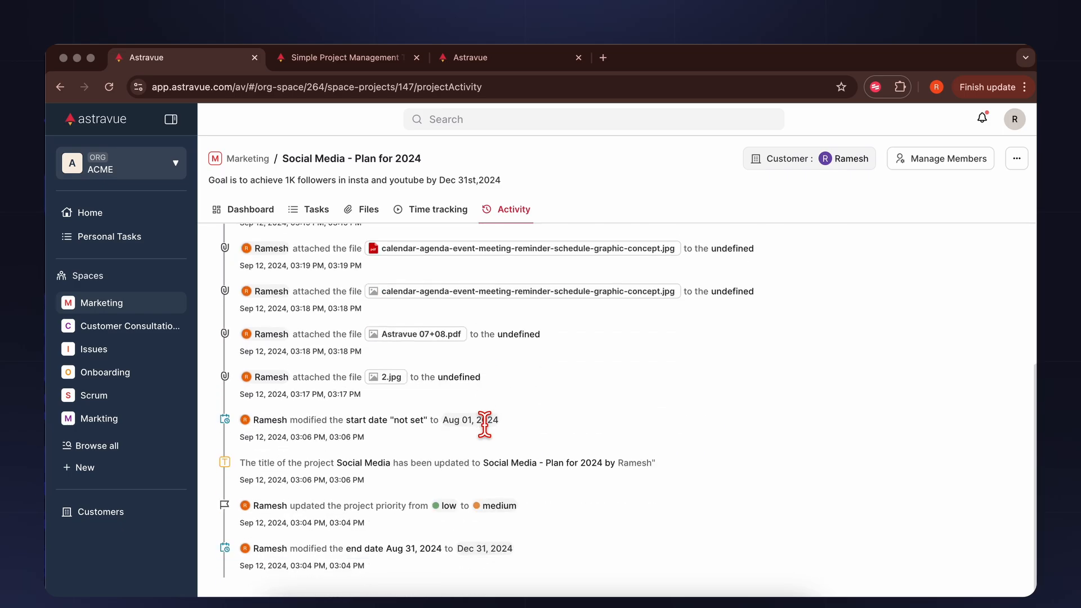
pyautogui.scroll(4, 484, 423)
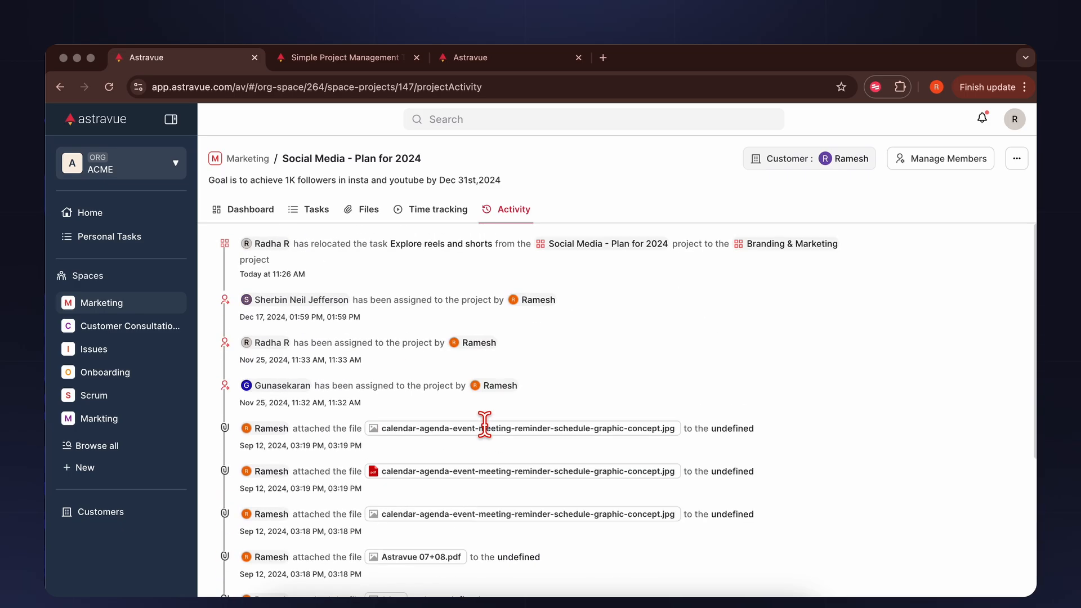
# From the project's dashboard, review the project details, including progress, members, timeline, status, permission and attachments, and close them
pyautogui.click(246, 217)
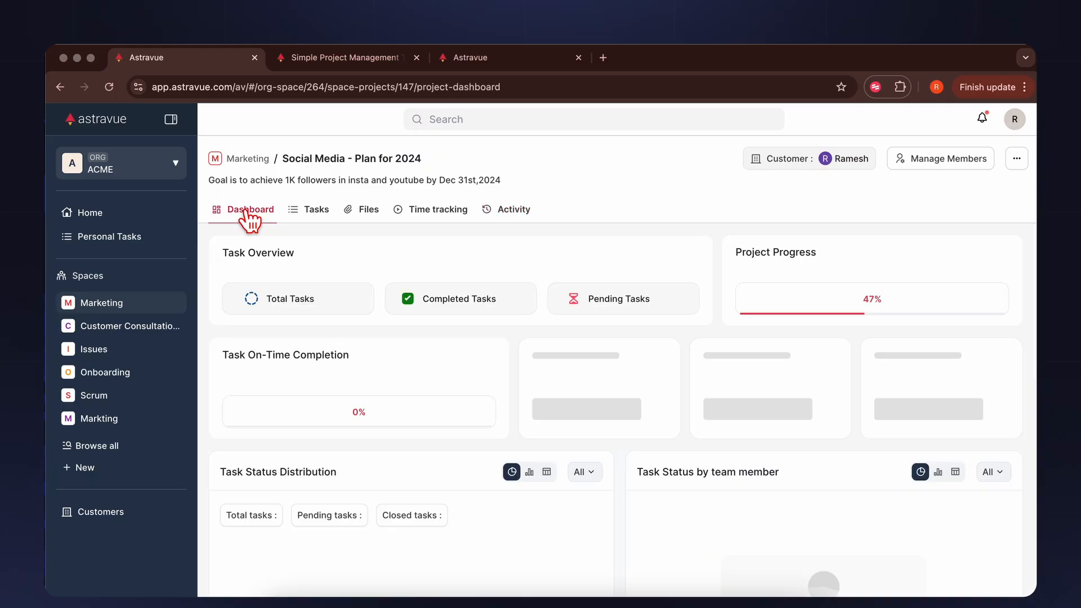
pyautogui.click(1017, 160)
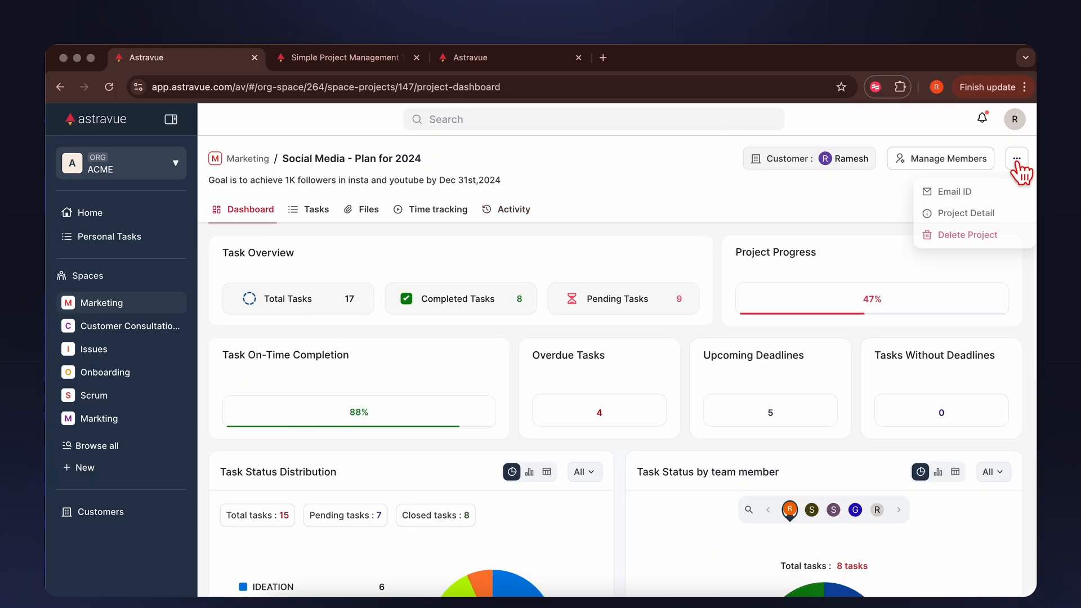
pyautogui.click(967, 213)
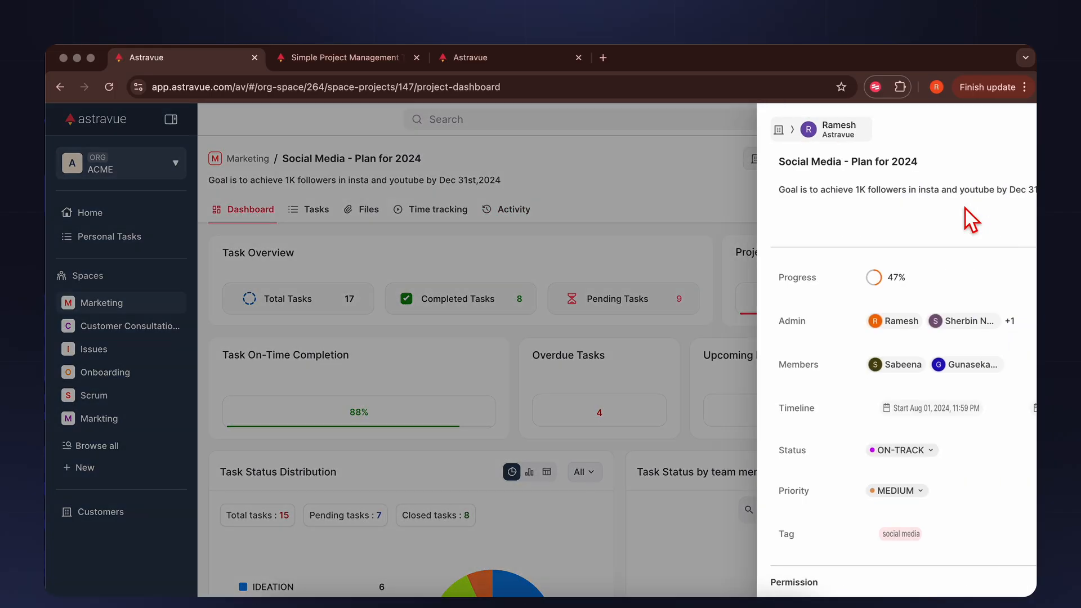
pyautogui.scroll(-4, 819, 385)
pyautogui.scroll(4, 818, 386)
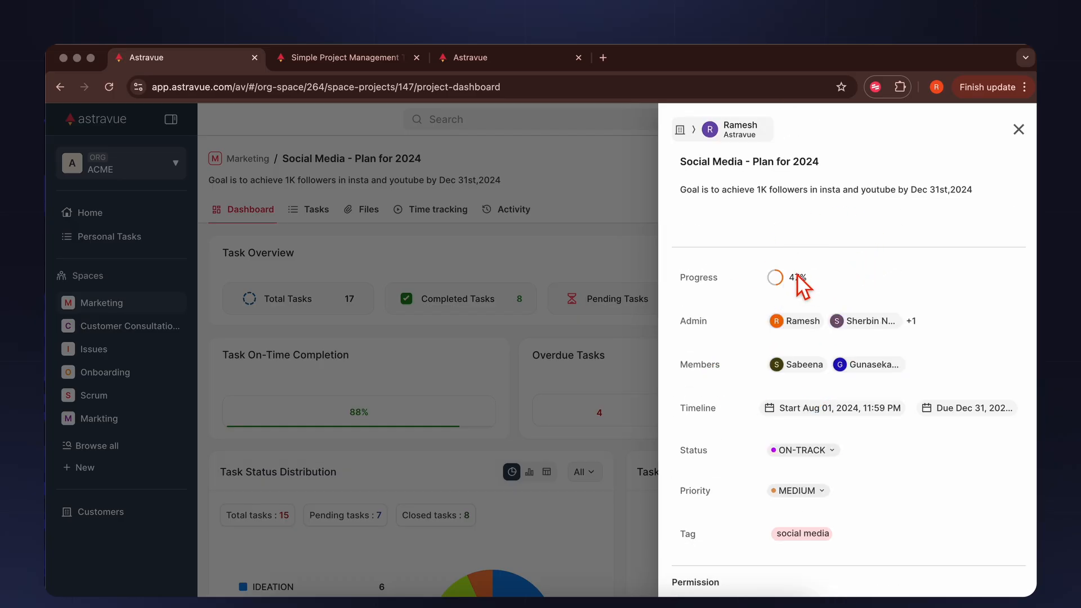
pyautogui.scroll(-3, 788, 366)
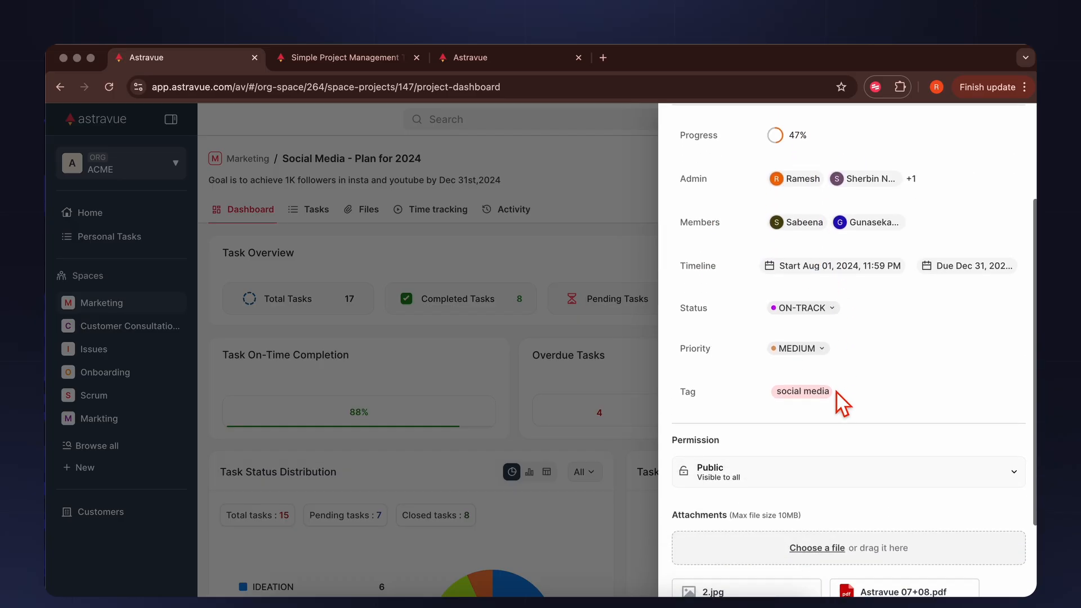
pyautogui.scroll(-2, 842, 403)
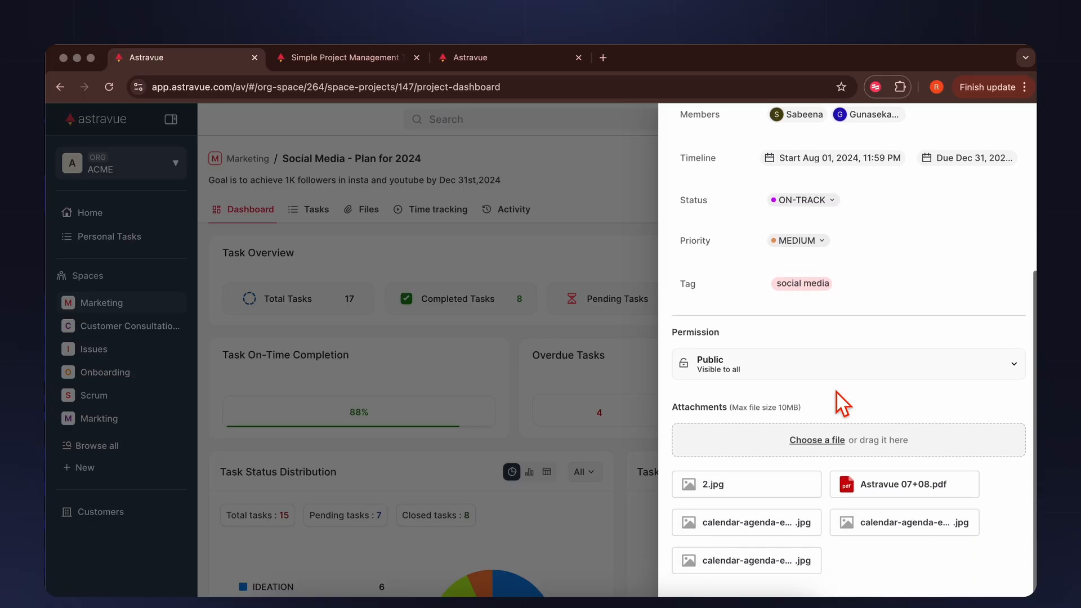
pyautogui.scroll(5, 891, 316)
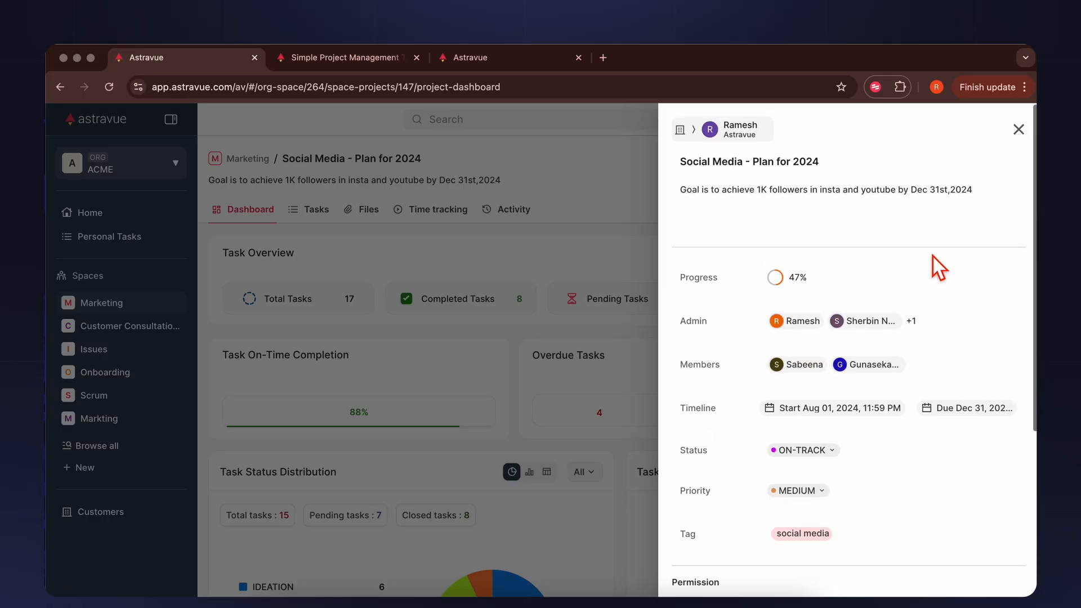
pyautogui.click(1022, 132)
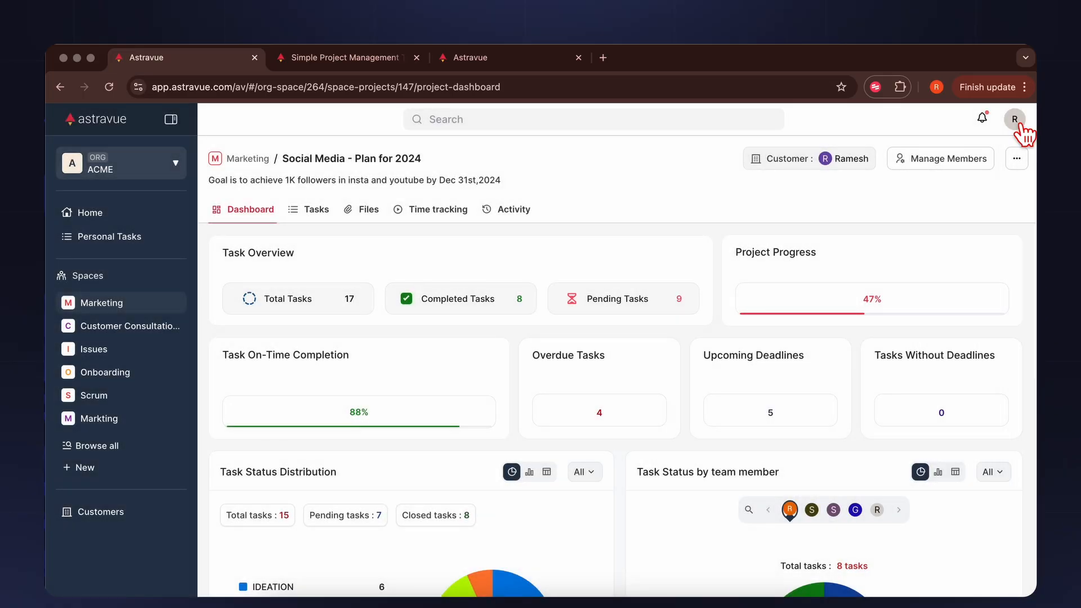
# Copy the project's email address for turning emails into tasks and close the dialog
pyautogui.click(1018, 162)
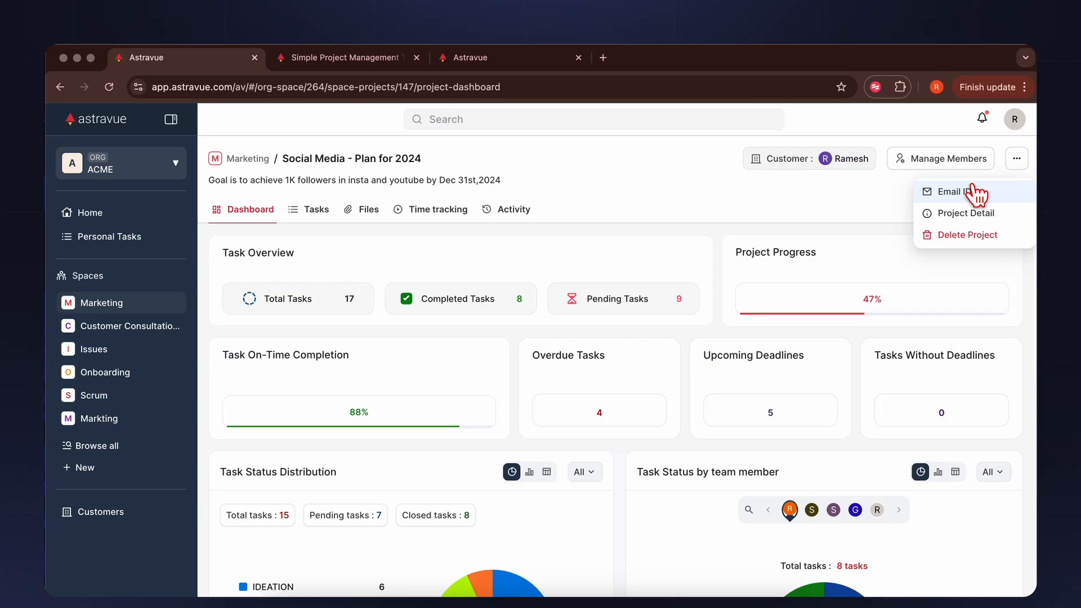
pyautogui.click(975, 192)
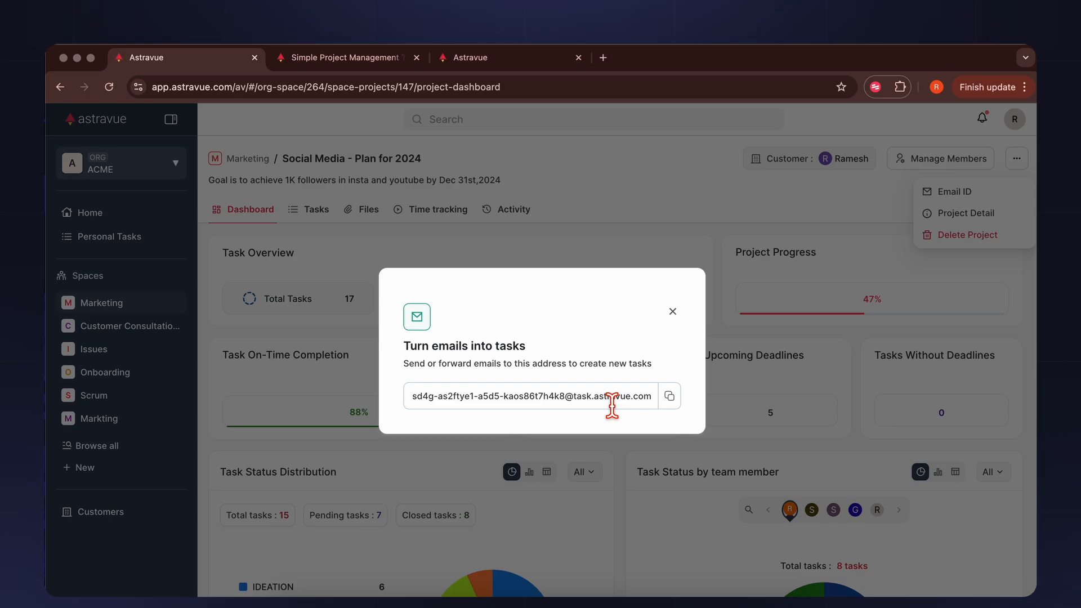
pyautogui.click(666, 405)
pyautogui.click(673, 311)
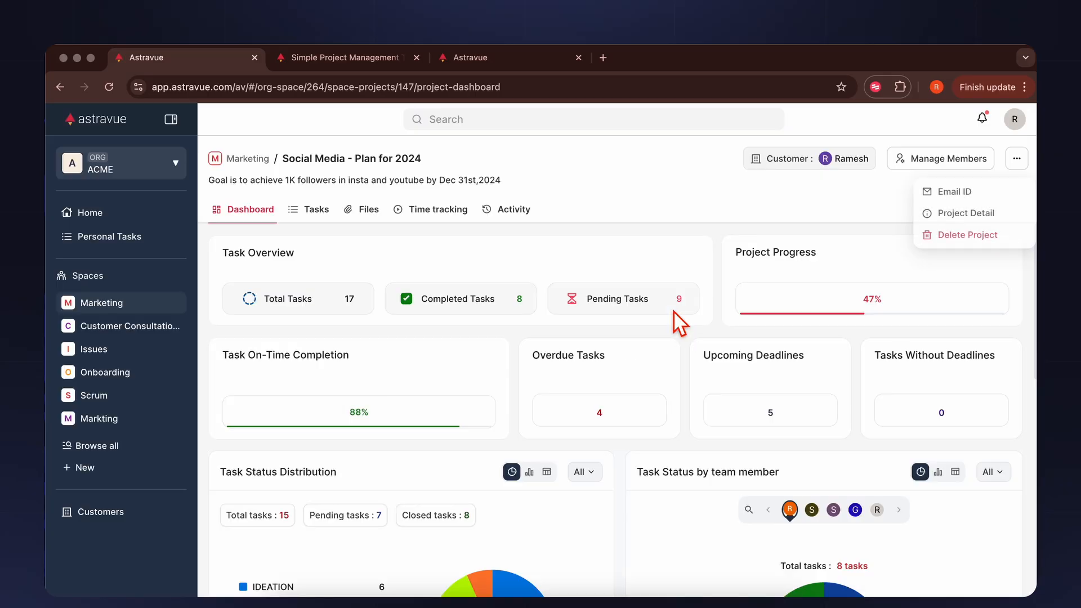
# View the project's members and their roles, and look over the whole project dashboard
pyautogui.click(945, 161)
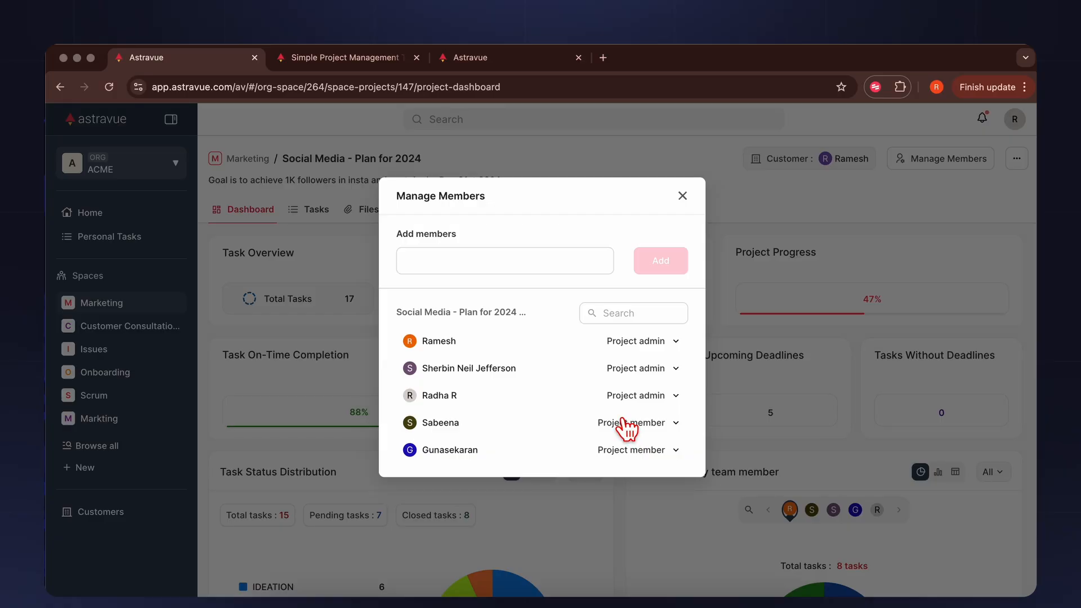
pyautogui.click(684, 197)
pyautogui.scroll(-5, 576, 421)
pyautogui.scroll(5, 576, 420)
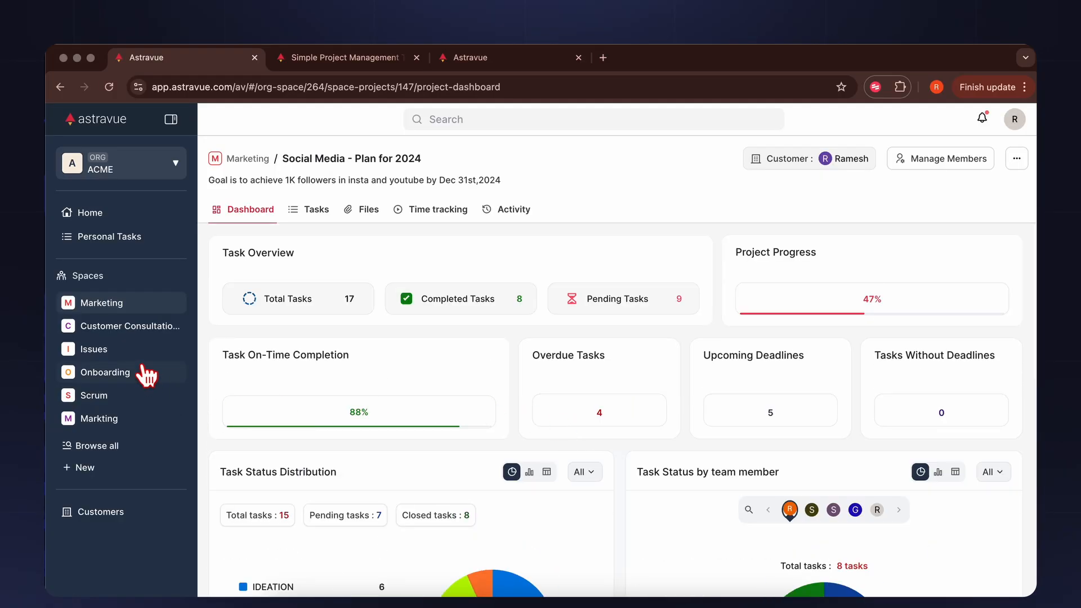
# Review the active projects list and the dashboard of the Customer Consultations space
pyautogui.click(115, 326)
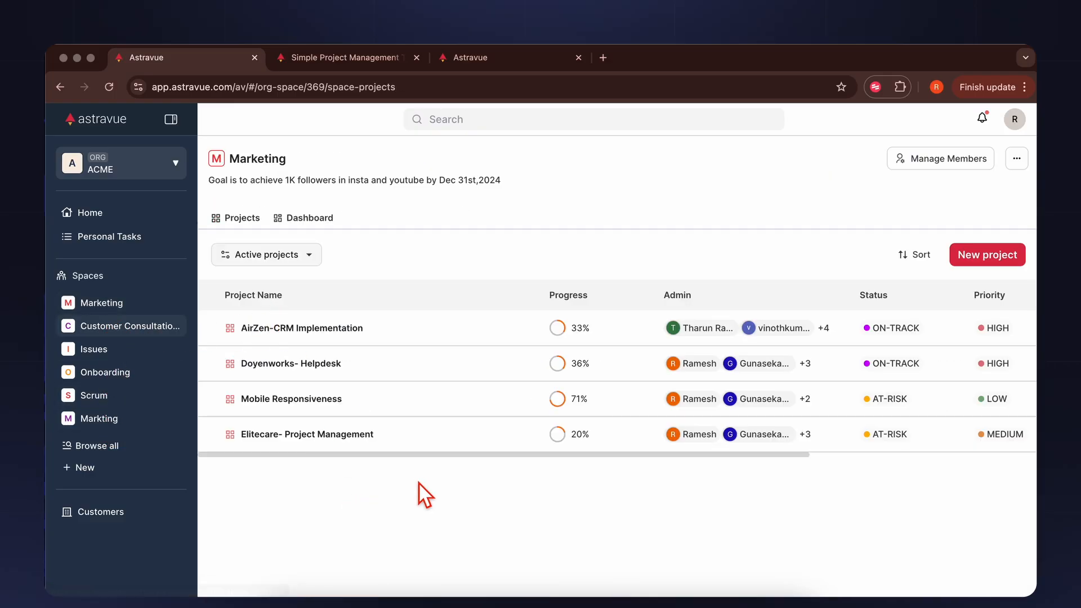
pyautogui.hscroll(5, 610, 436)
pyautogui.hscroll(-5, 610, 436)
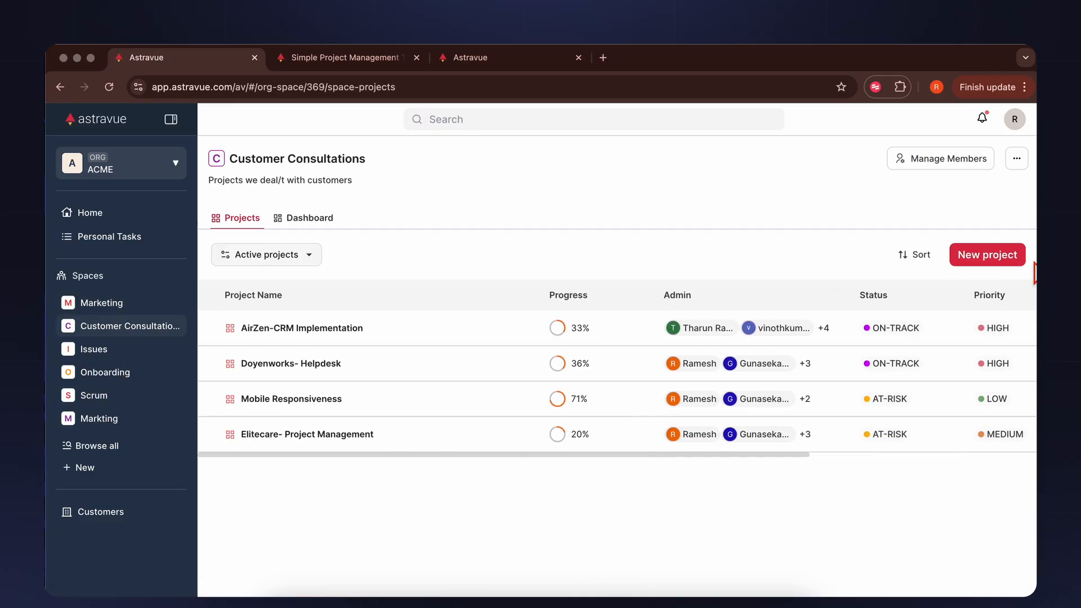
pyautogui.click(312, 220)
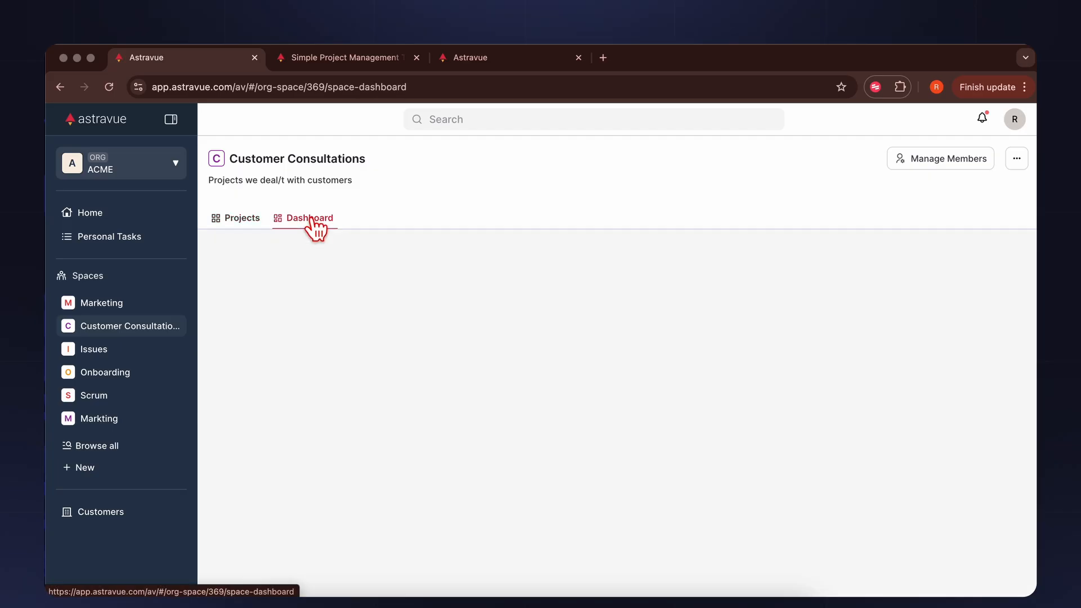
pyautogui.scroll(-3, 411, 458)
pyautogui.scroll(-2, 412, 462)
pyautogui.scroll(5, 389, 462)
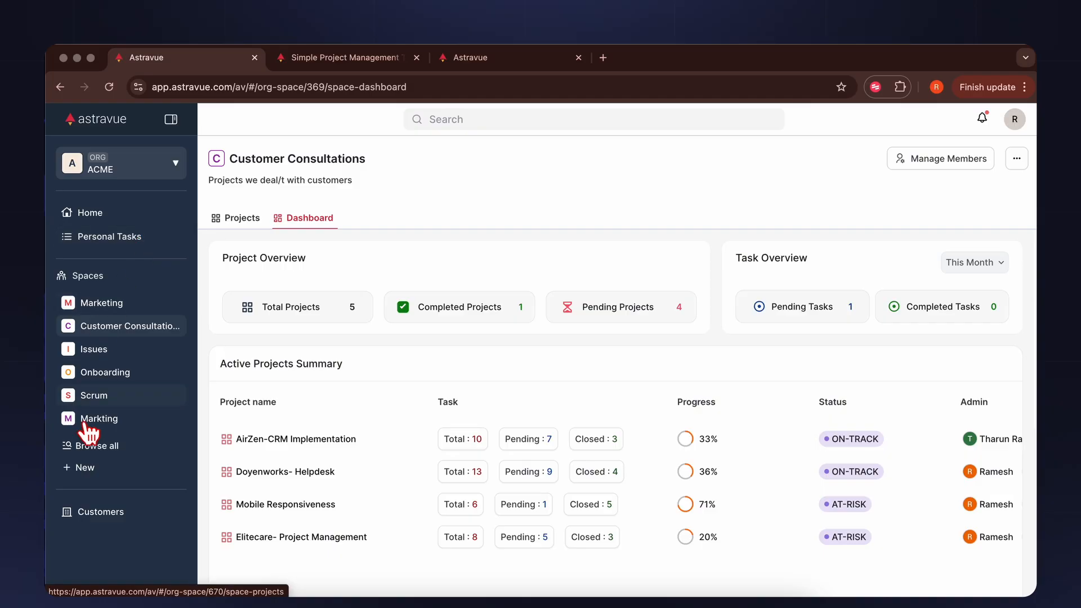
# Look through the customer contacts and accounts lists, ending on the contacts
pyautogui.click(99, 513)
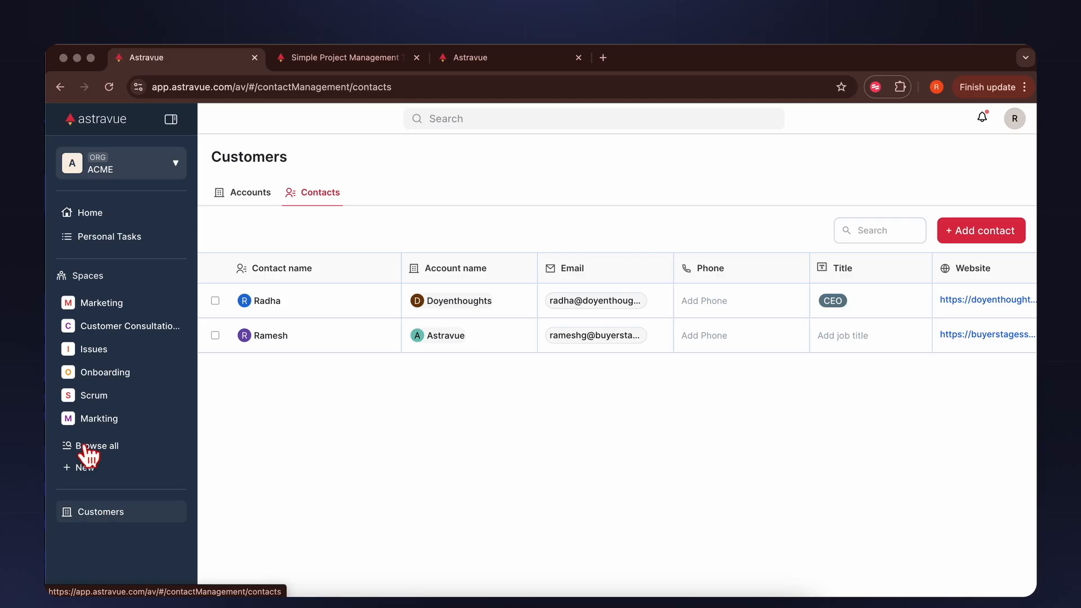
pyautogui.click(249, 193)
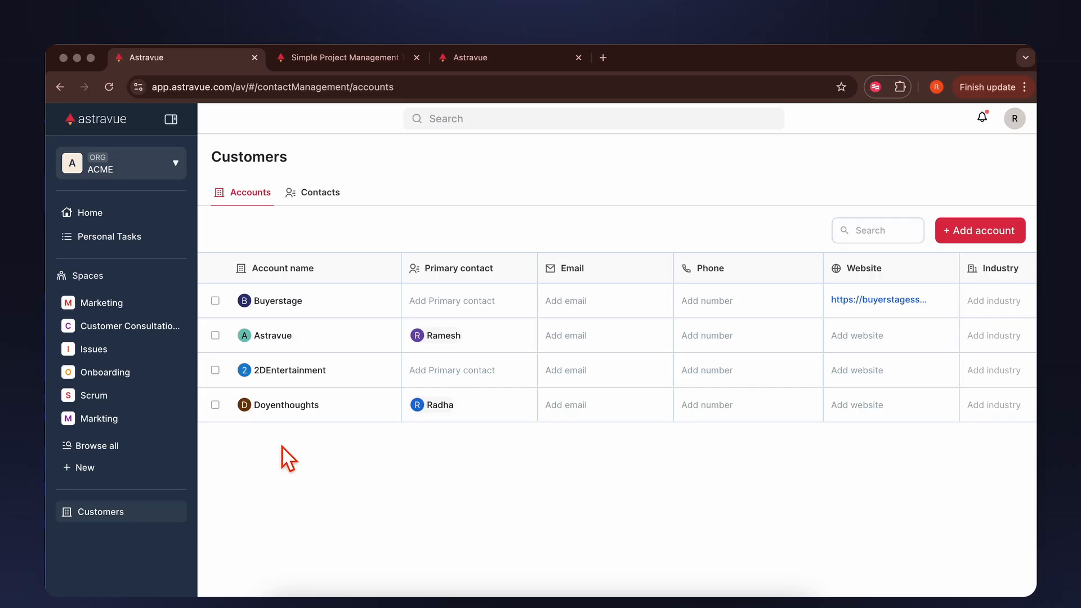
pyautogui.click(320, 192)
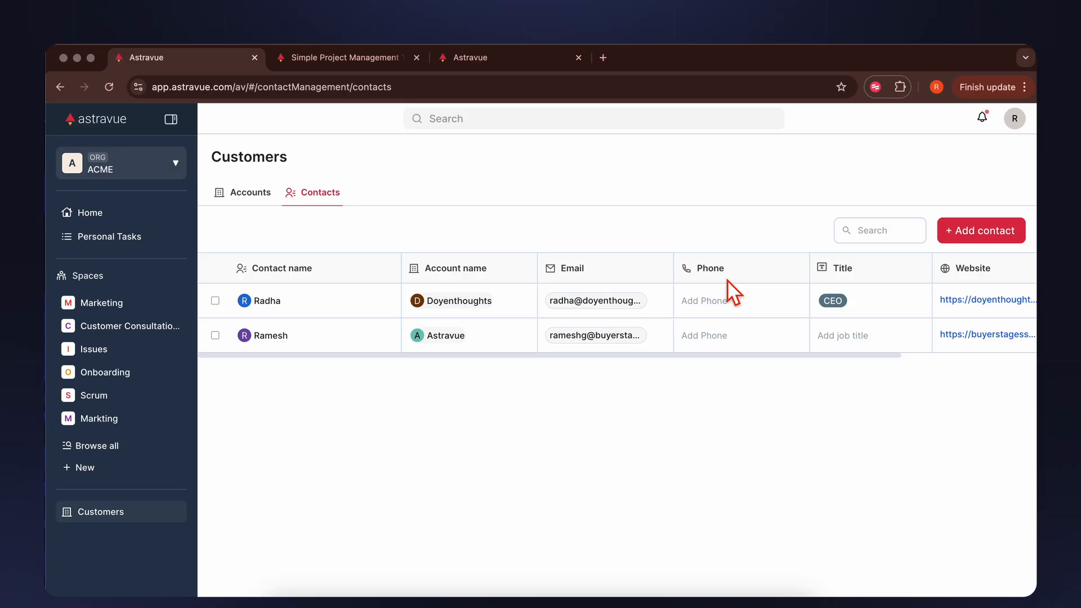
# Look over the home page's personal task overview and open the Marketing space's project list
pyautogui.click(89, 227)
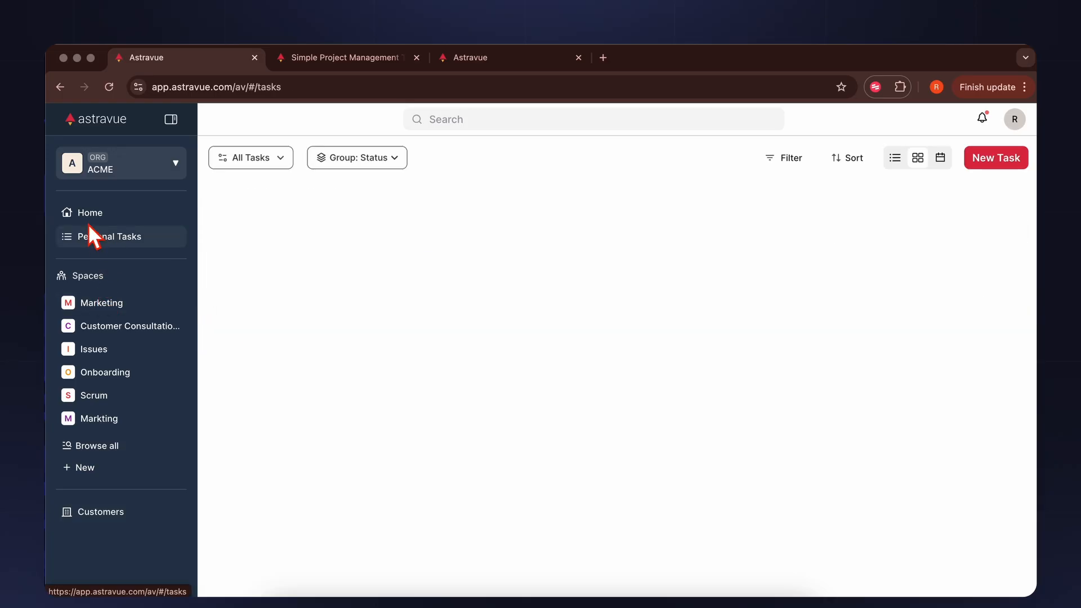
pyautogui.click(83, 220)
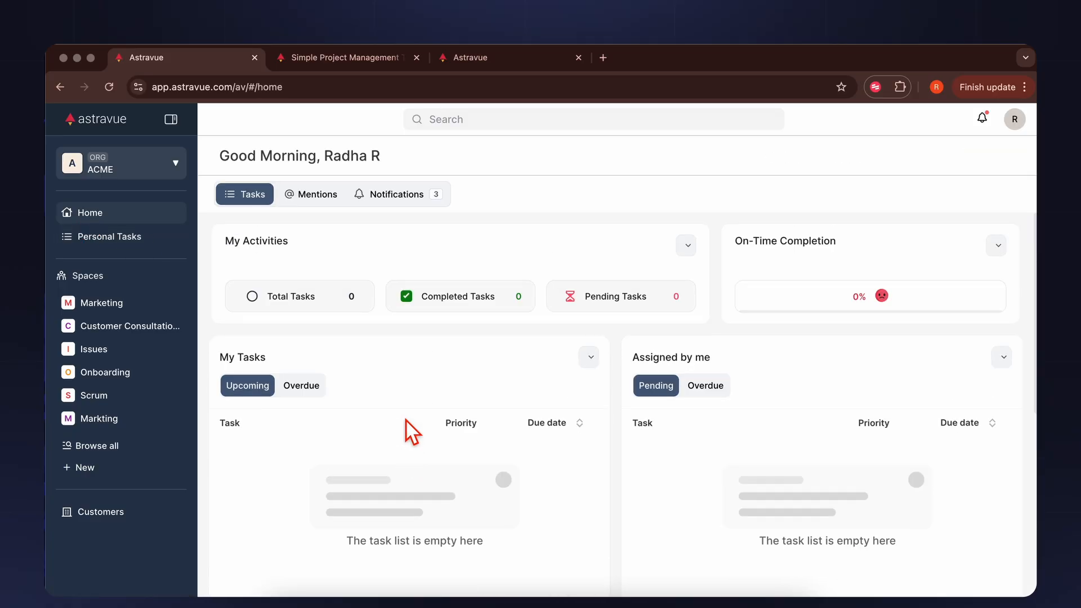
pyautogui.scroll(-5, 406, 419)
pyautogui.click(106, 305)
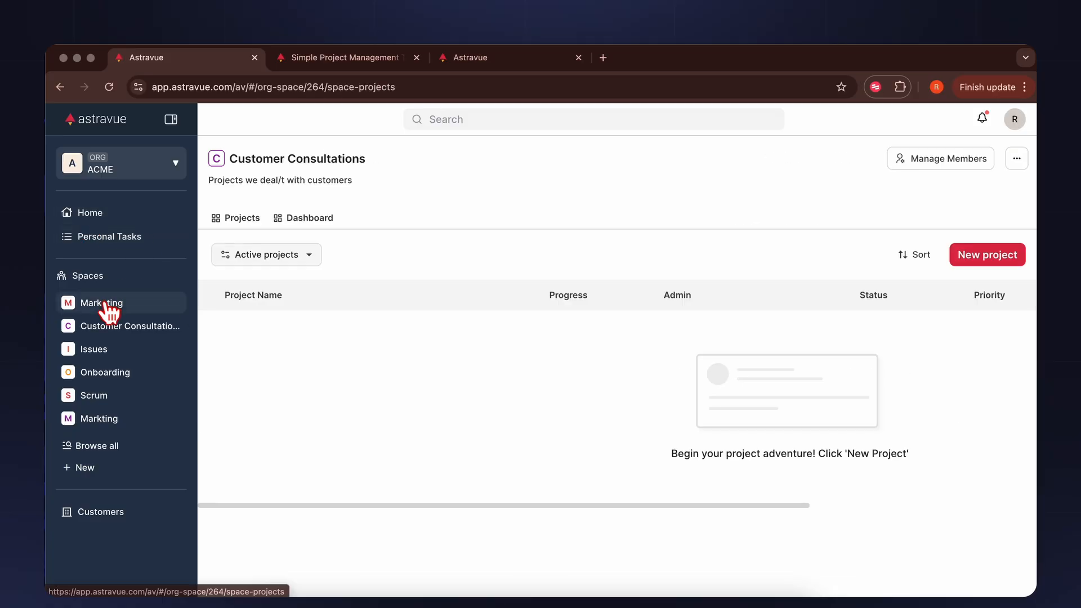